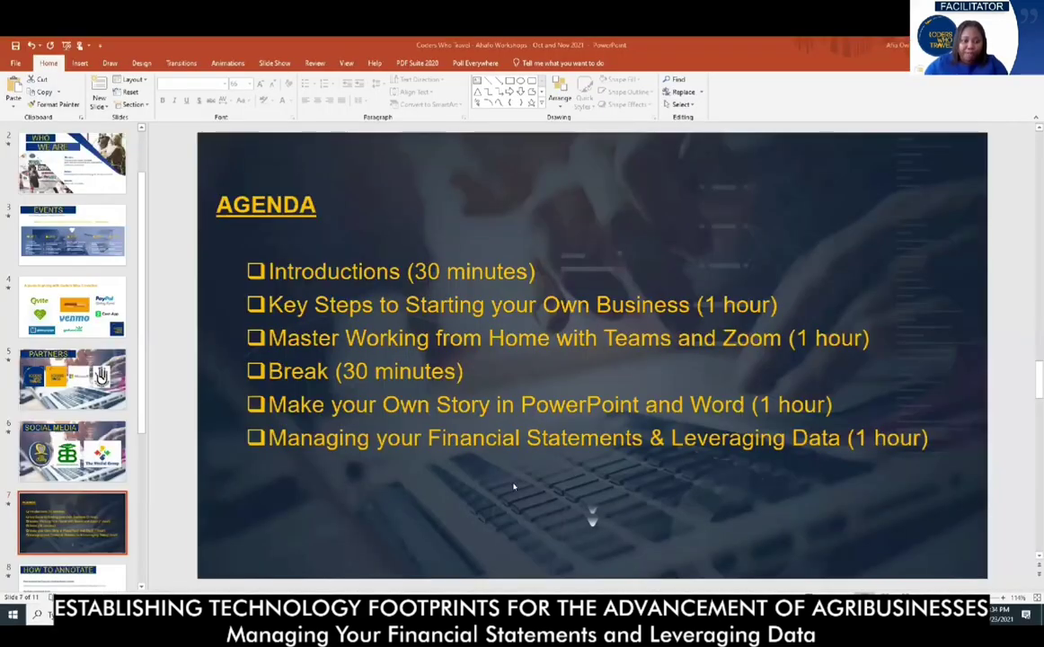
# Search the computer for "sales" and open the workbook Sales Analysis 10-23-2021 Final in Excel
pyautogui.moveTo(652, 617)
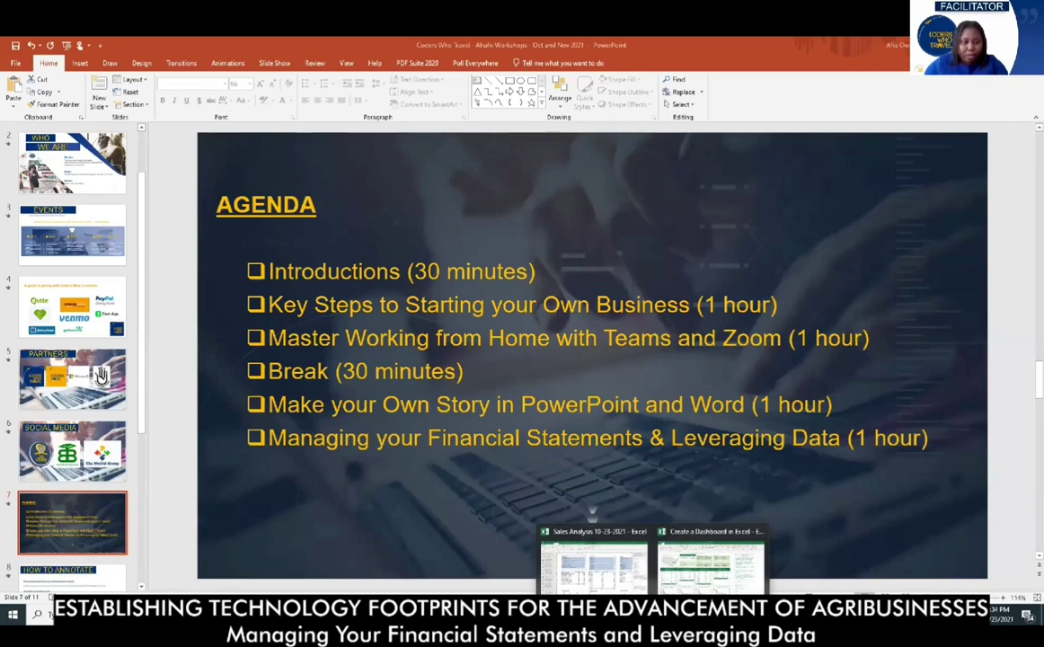
pyautogui.click(38, 615)
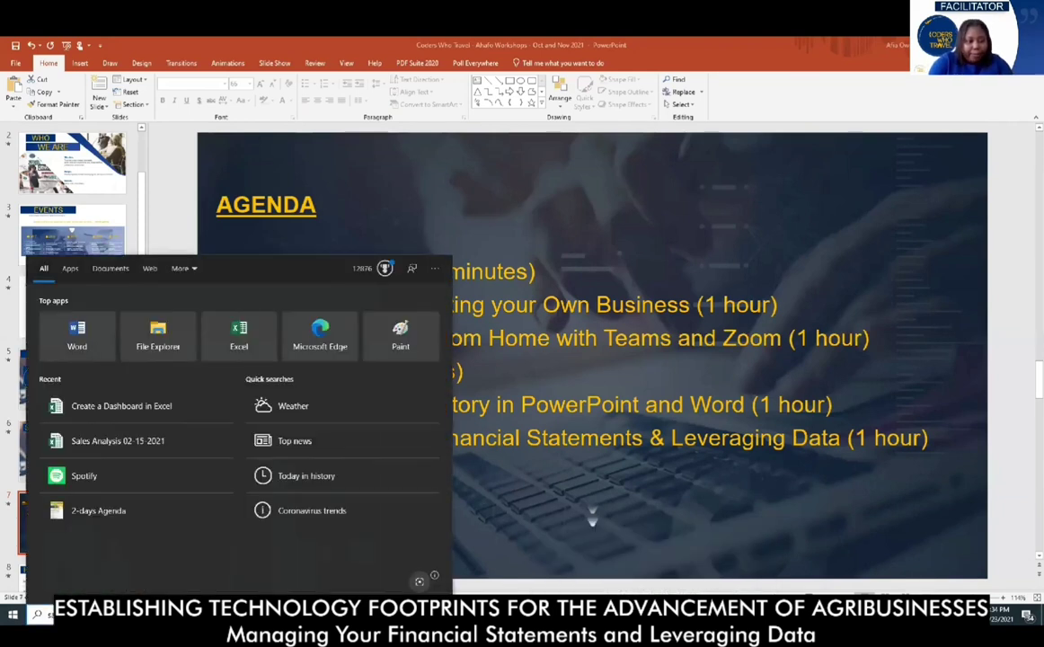
pyautogui.write('sals')
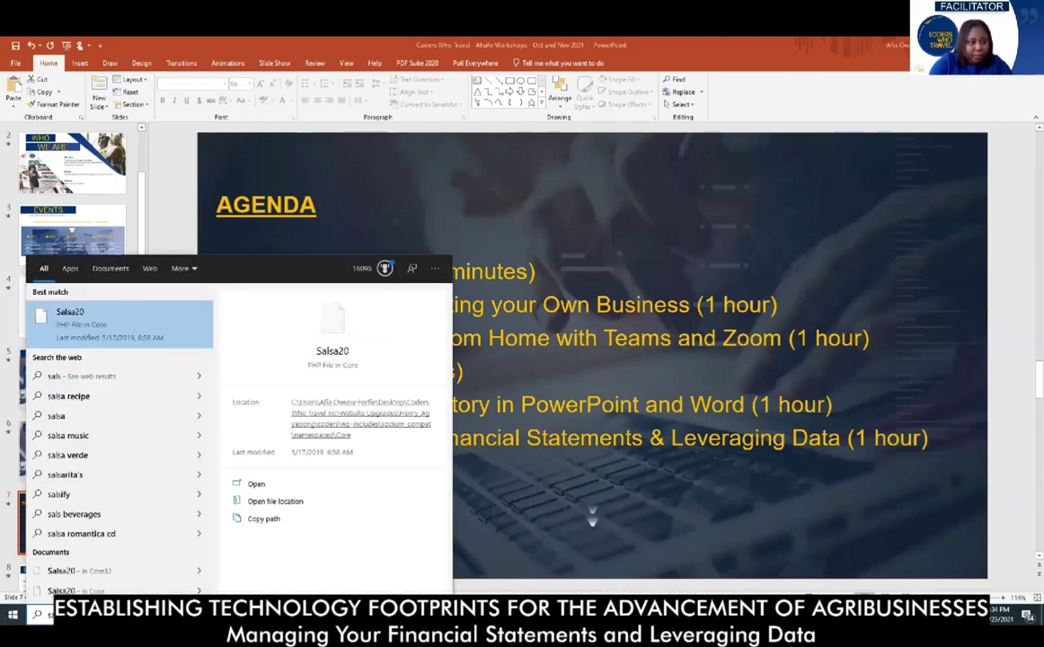
pyautogui.press('BackSpace')
pyautogui.write('es')
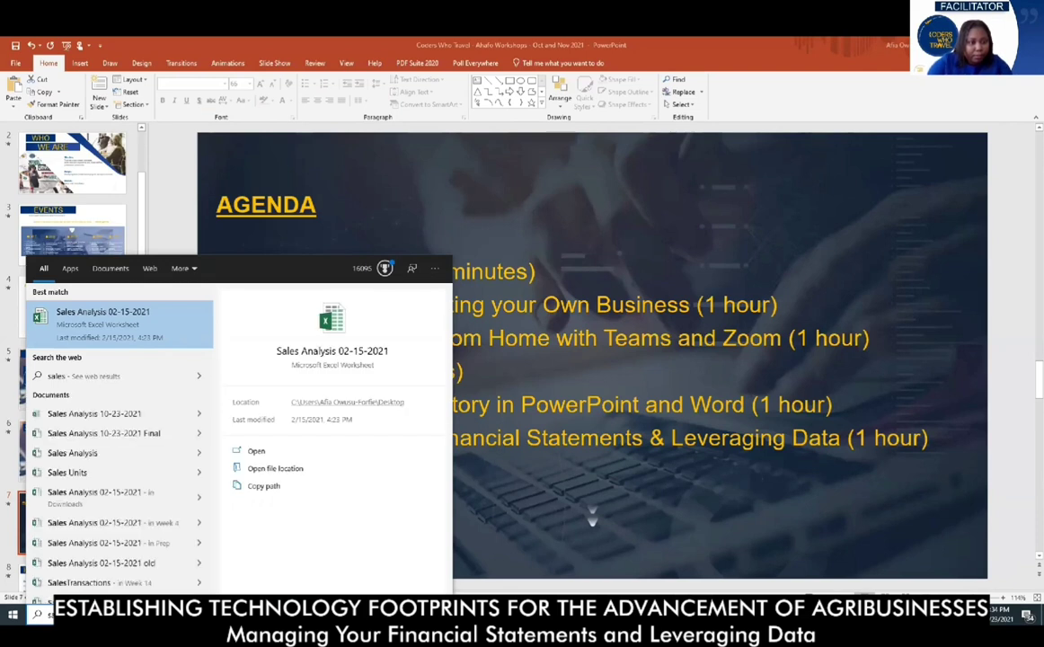
pyautogui.click(133, 441)
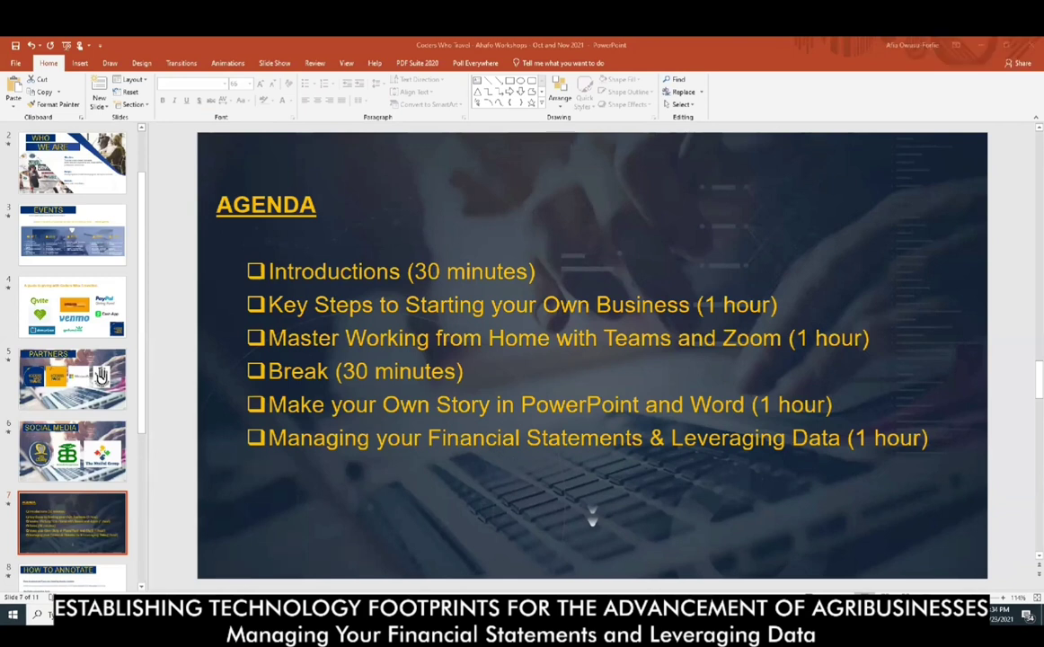
# Switch to the Sales Analysis 10-23-2021 Final workbook, maximize its window and display the Raw Data sheet
pyautogui.moveTo(651, 619)
pyautogui.hotkey('alt', 'Tab')
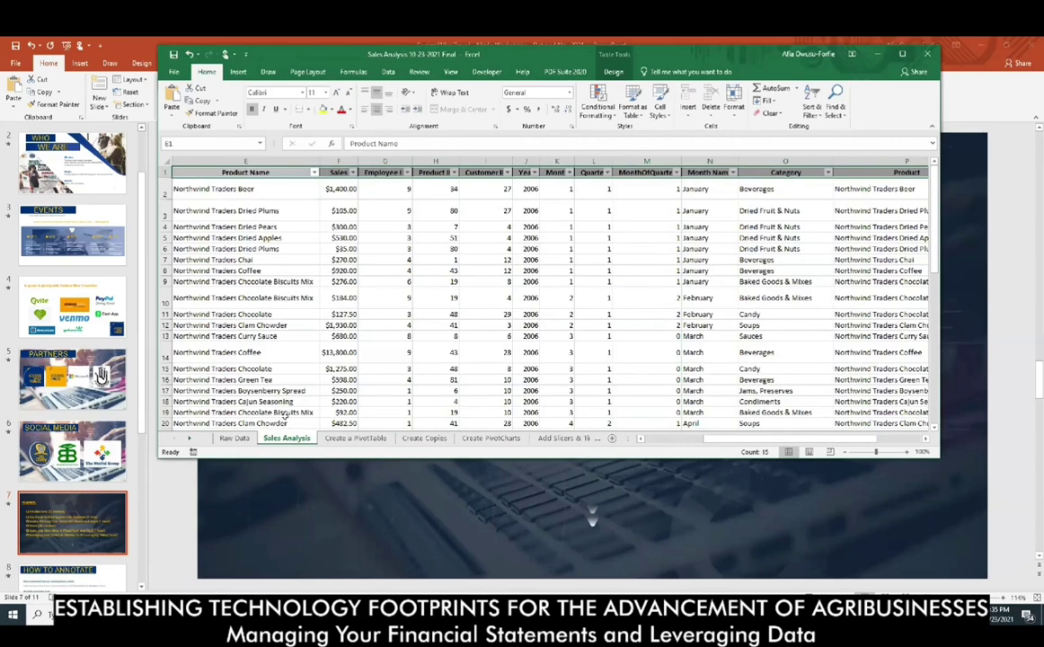
pyautogui.press('super+Up')
pyautogui.click(68, 583)
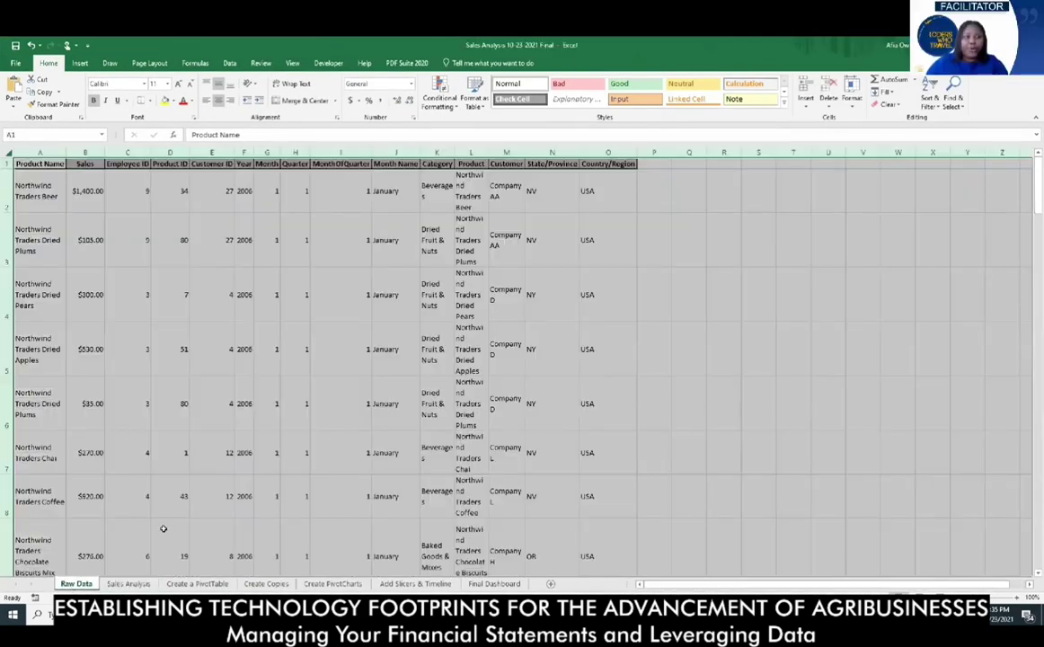
# Widen the Category and Product columns on the Raw Data sheet so their entries fit better
pyautogui.click(648, 350)
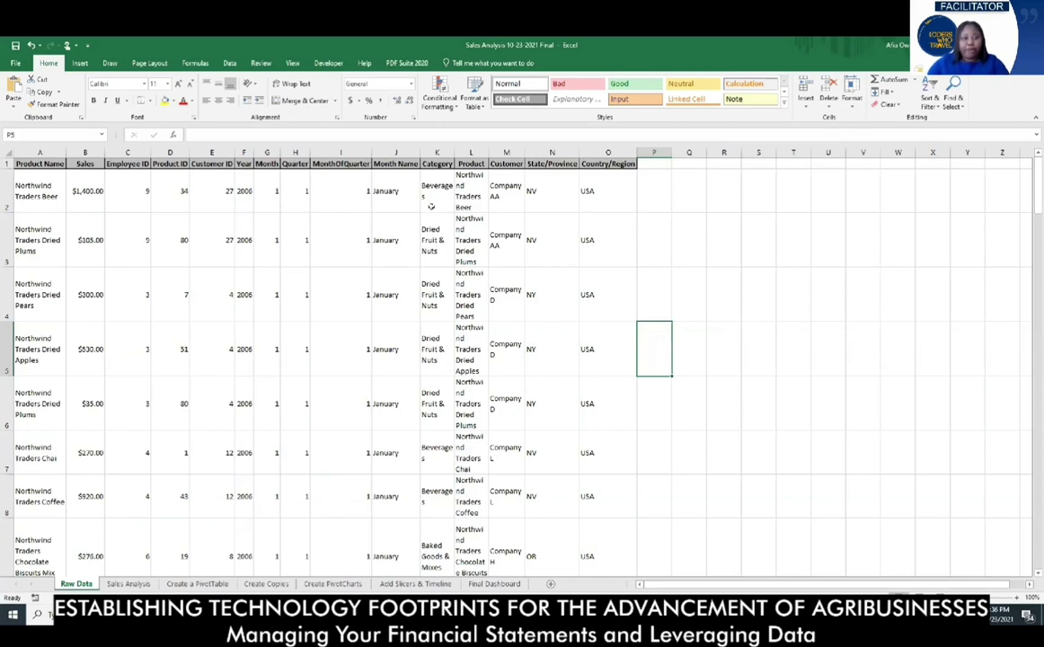
pyautogui.moveTo(454, 152); pyautogui.dragTo(469, 152)
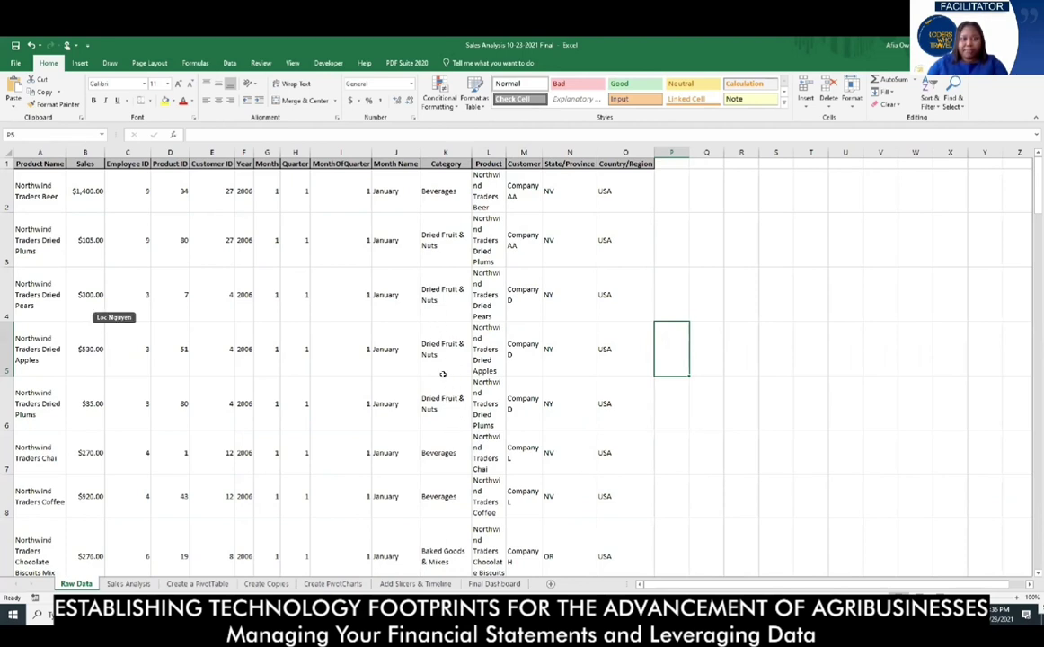
pyautogui.moveTo(506, 153); pyautogui.dragTo(527, 148)
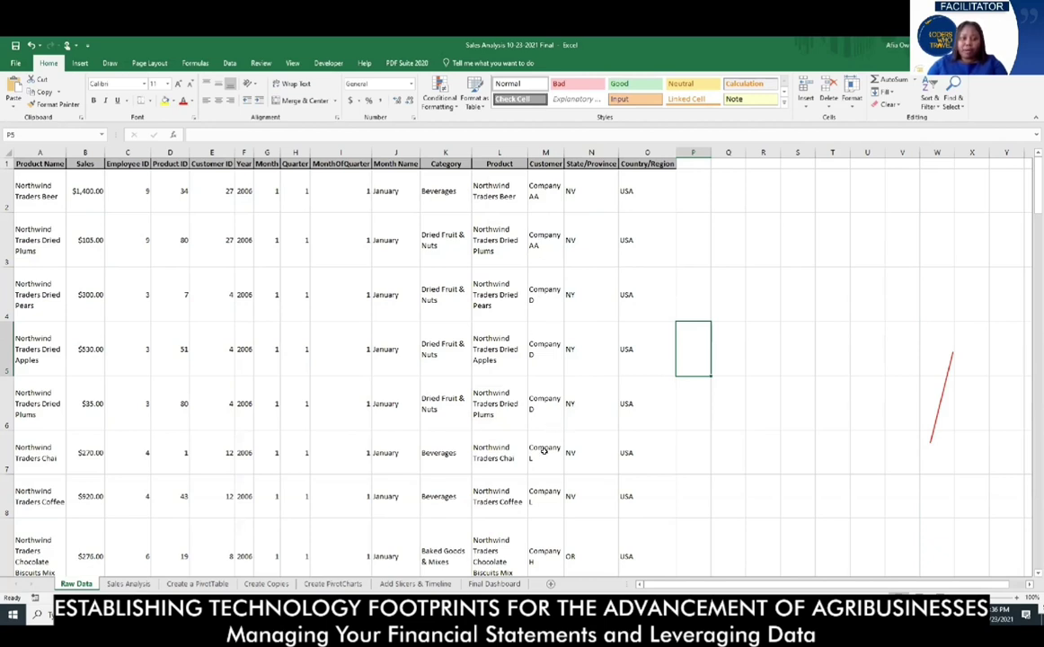
# Examine the customer, state and country entries down the Raw Data sheet and glance at the Sales Analysis sheet
pyautogui.scroll(-2, 543, 478)
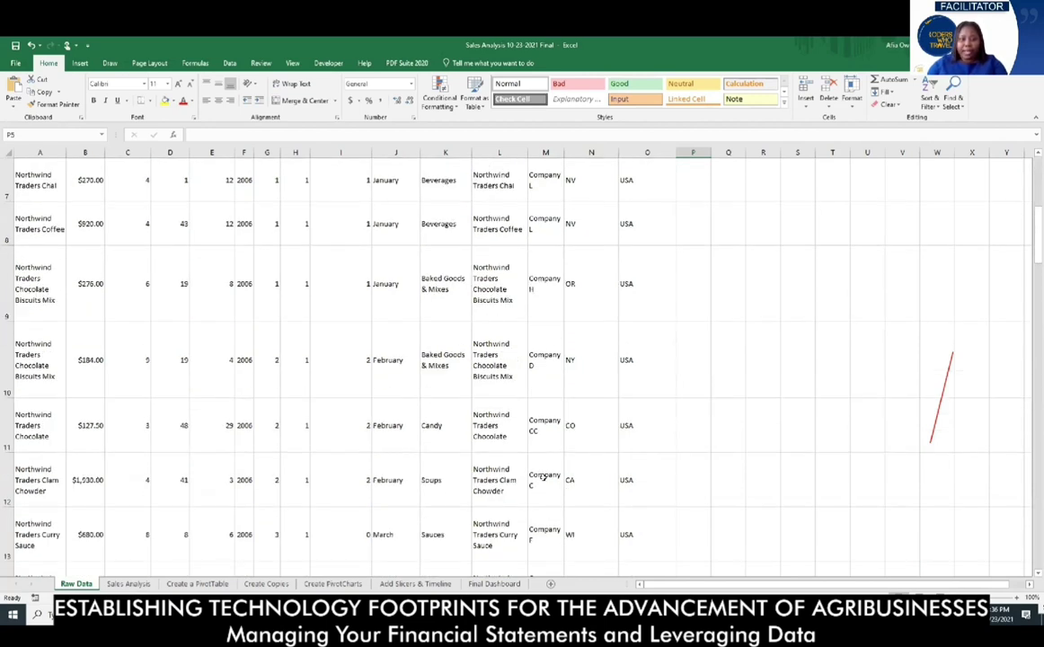
pyautogui.scroll(2, 545, 488)
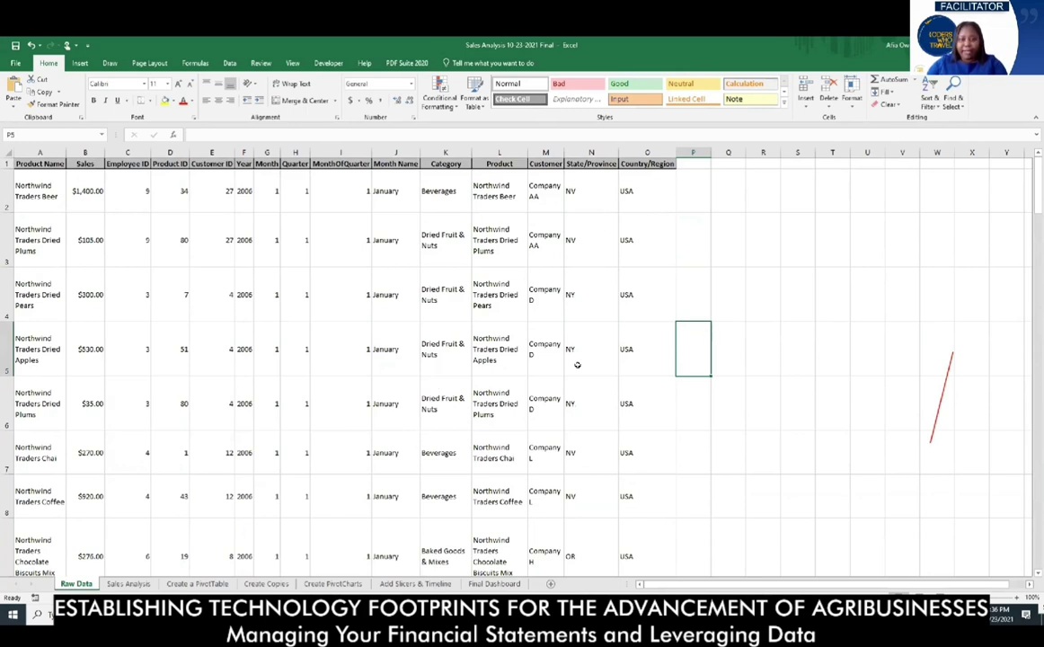
pyautogui.scroll(-3, 595, 437)
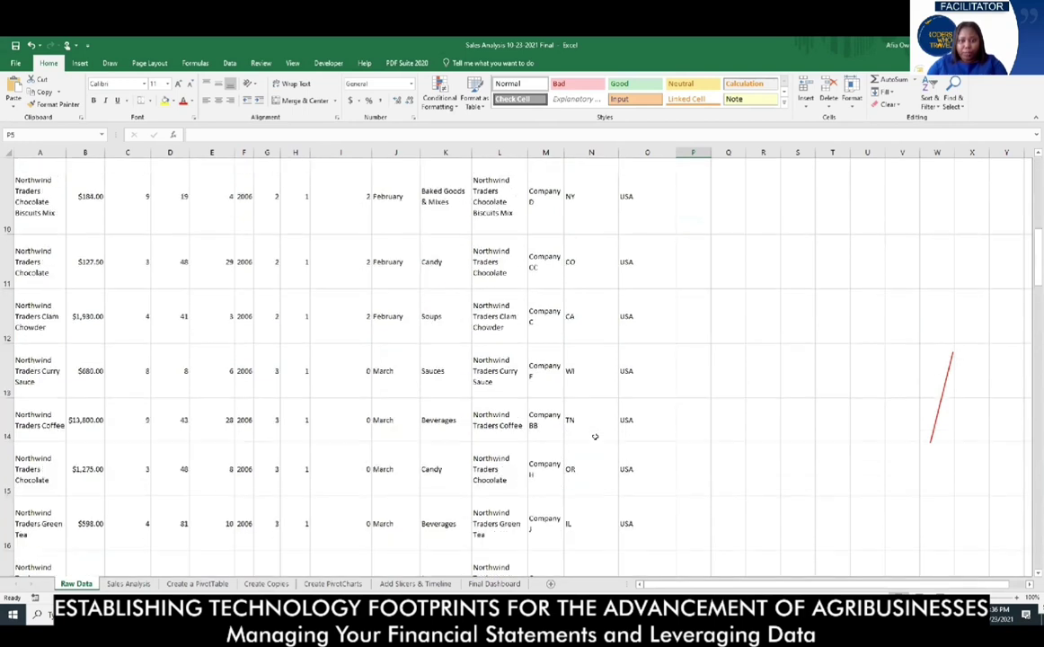
pyautogui.scroll(-3, 595, 437)
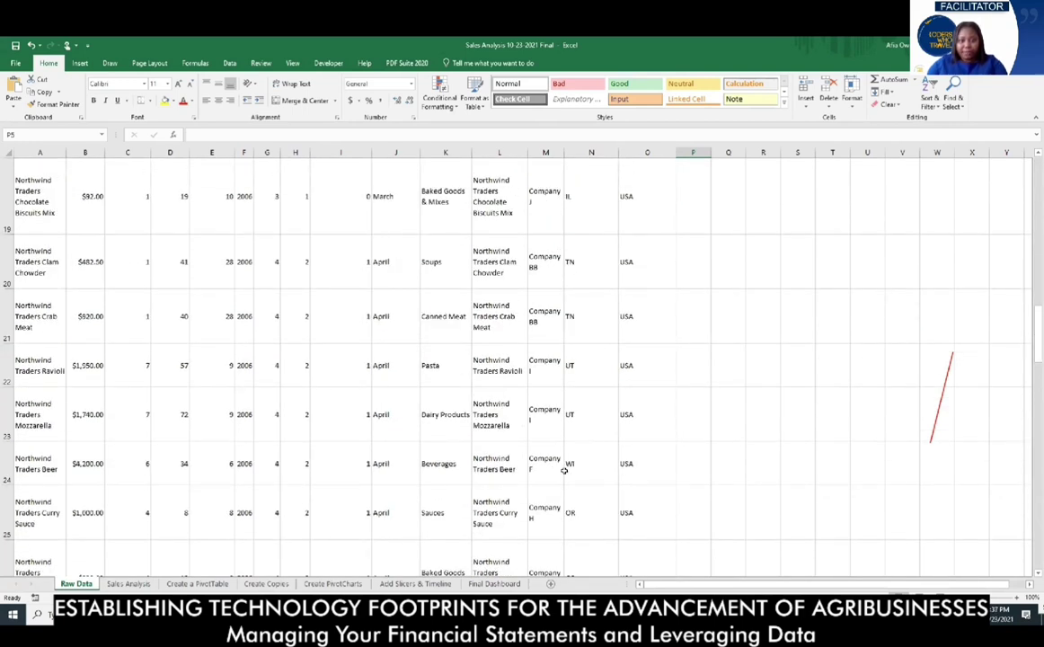
pyautogui.scroll(6, 575, 424)
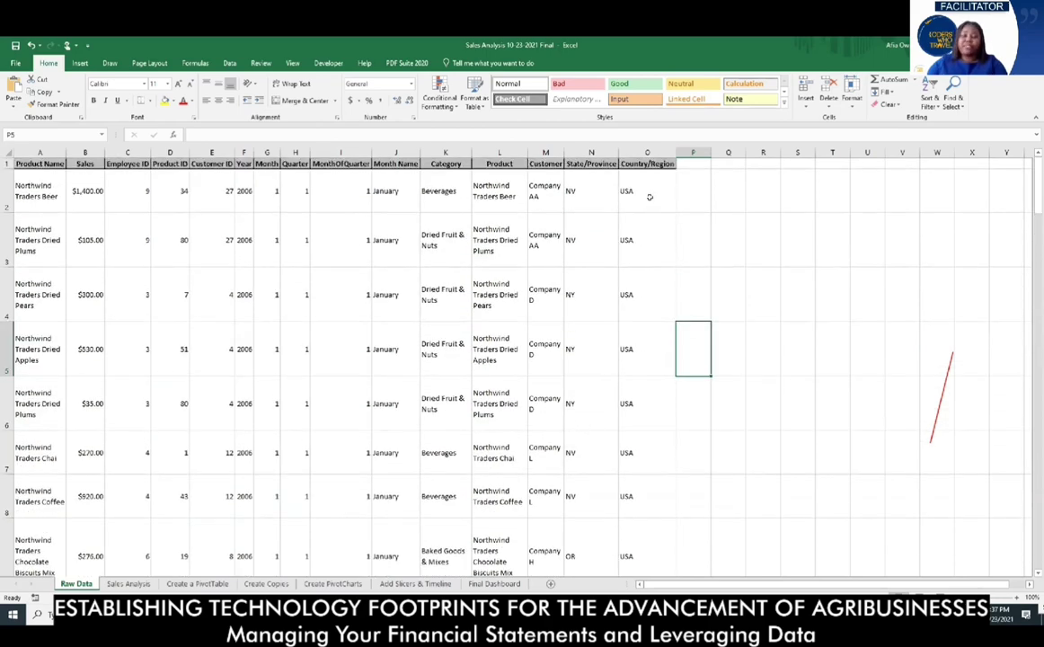
pyautogui.scroll(-4, 646, 205)
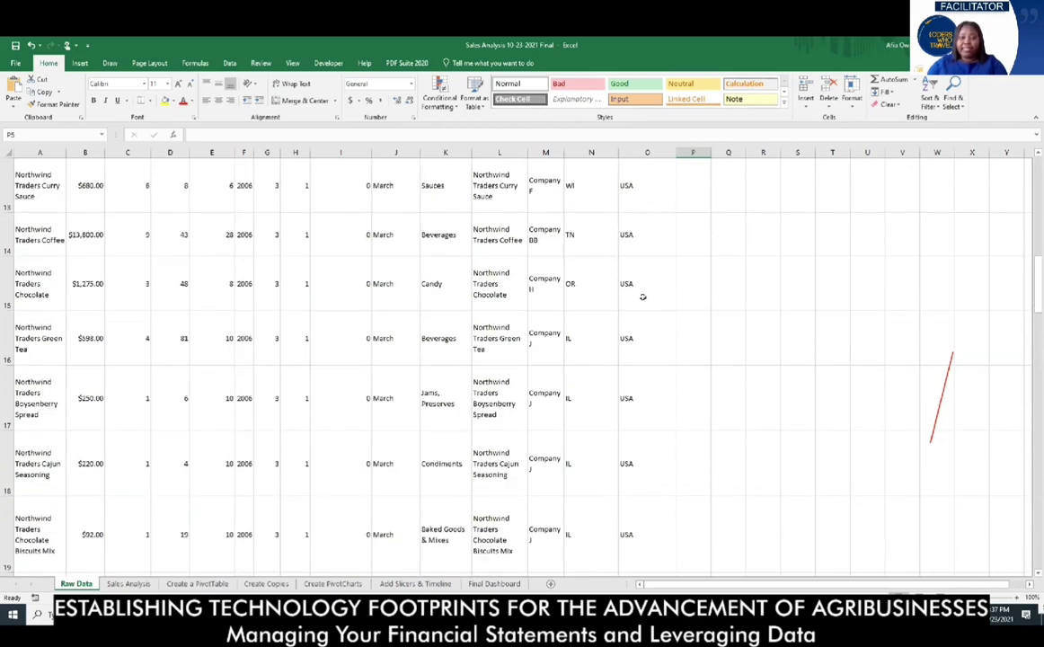
pyautogui.scroll(4, 643, 285)
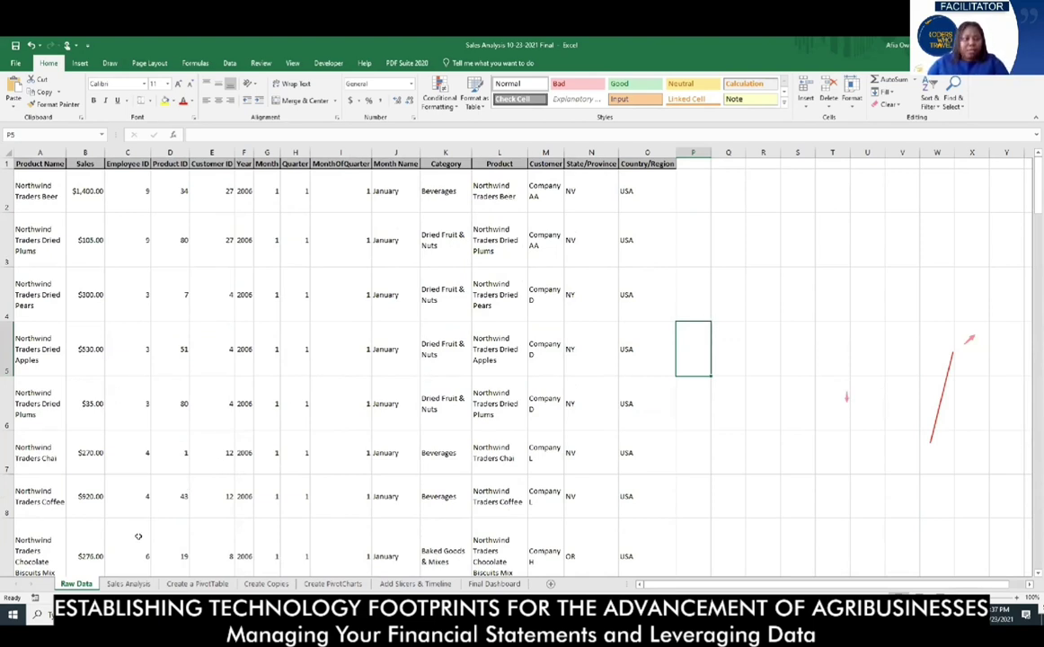
pyautogui.click(137, 585)
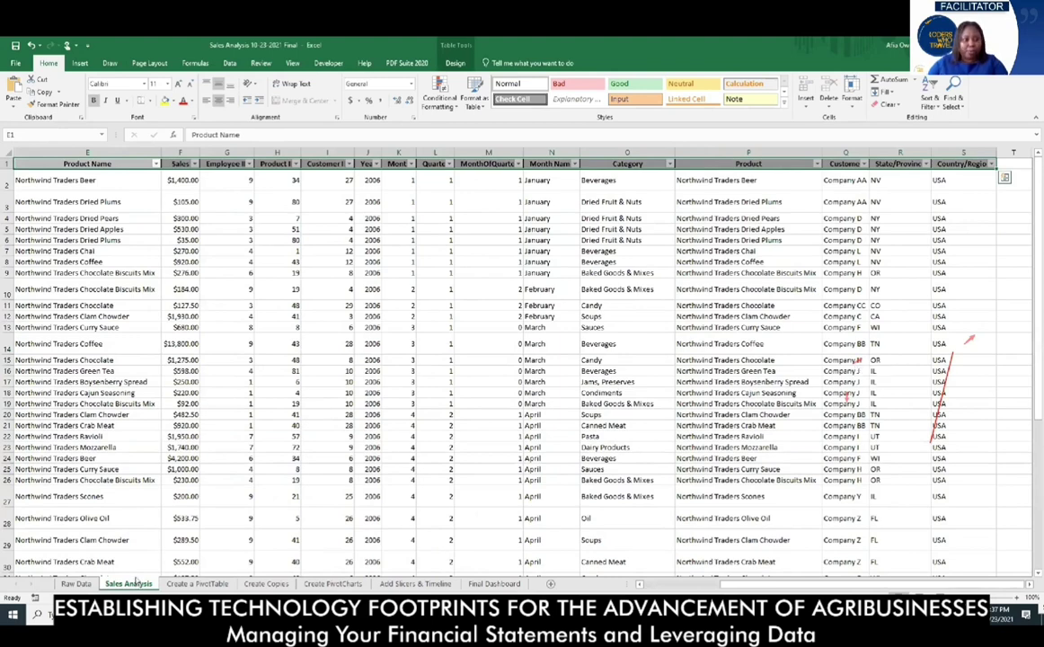
pyautogui.click(75, 585)
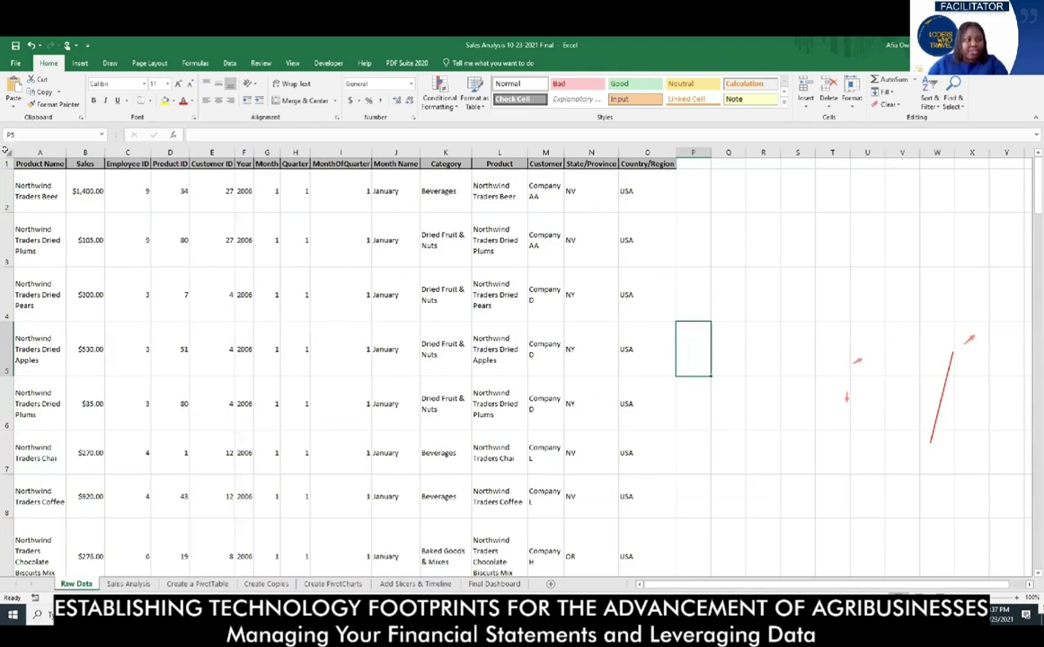
# Try to convert all cells of the Raw Data sheet into a table with headers
pyautogui.click(6, 150)
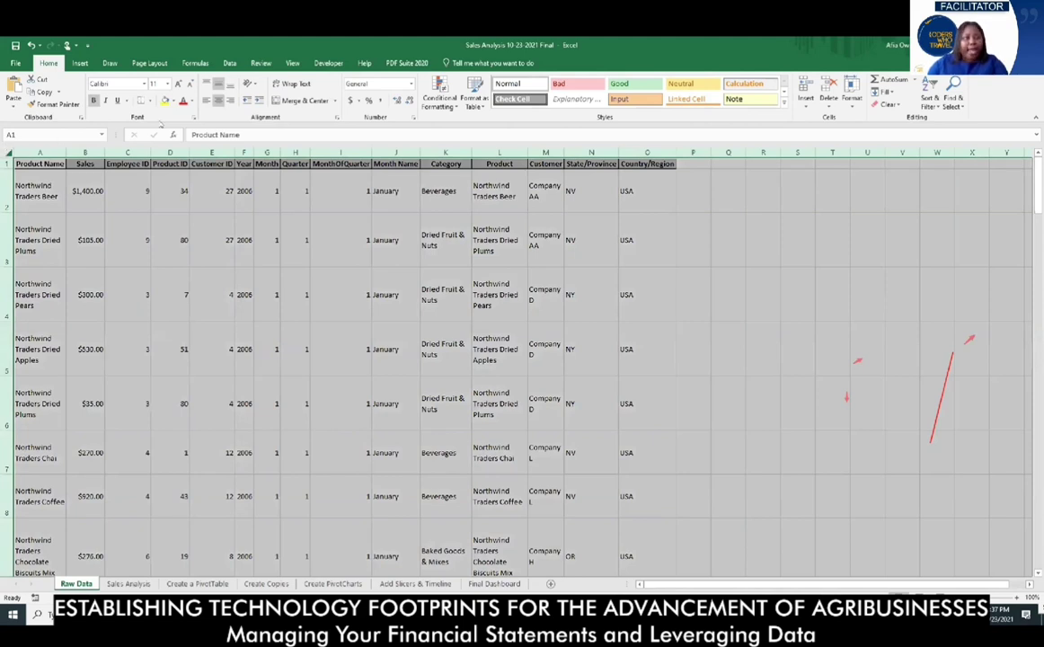
pyautogui.click(80, 63)
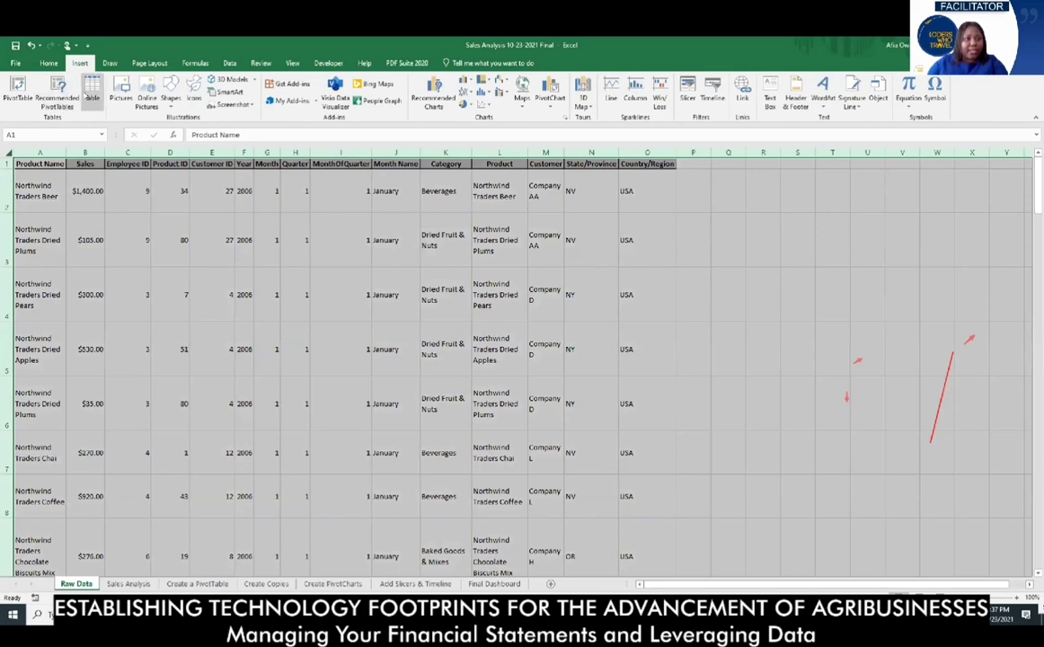
pyautogui.click(90, 93)
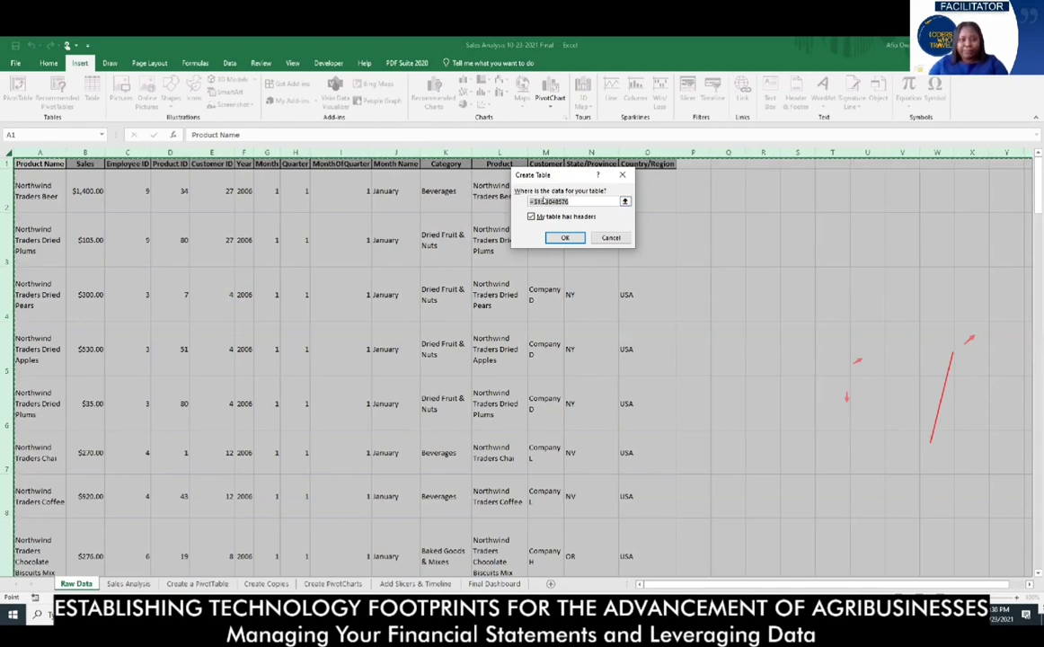
pyautogui.click(561, 237)
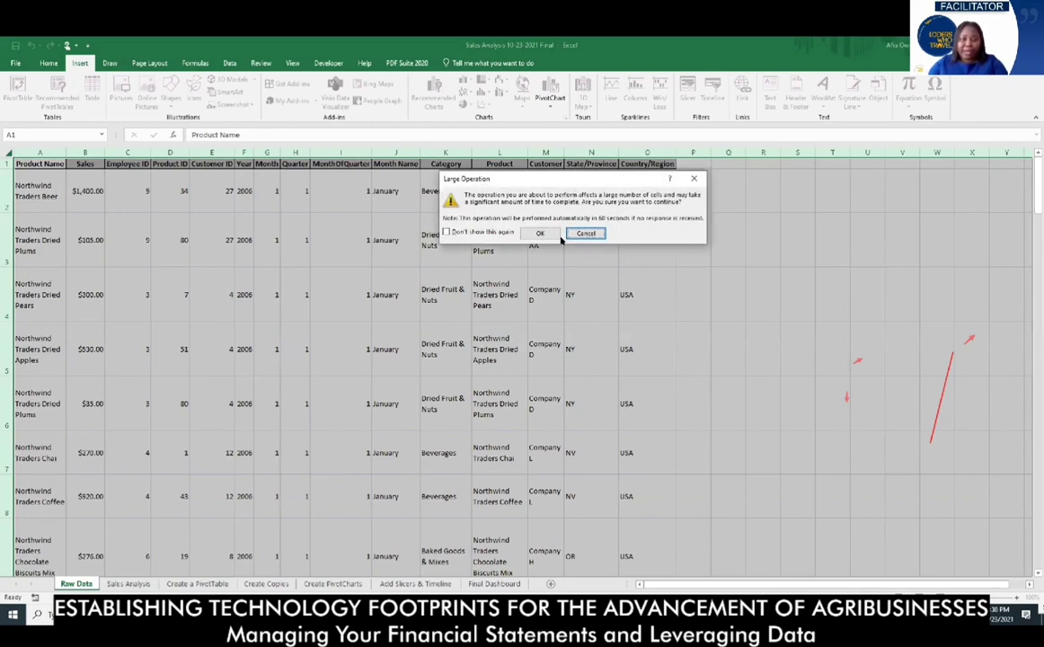
pyautogui.click(538, 233)
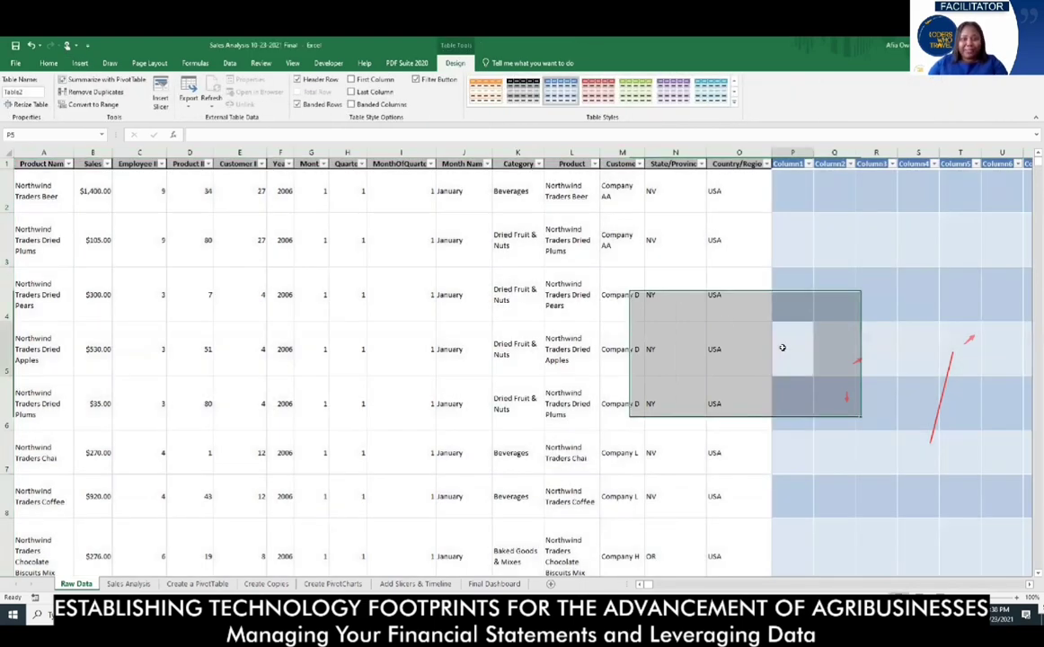
pyautogui.click(783, 349)
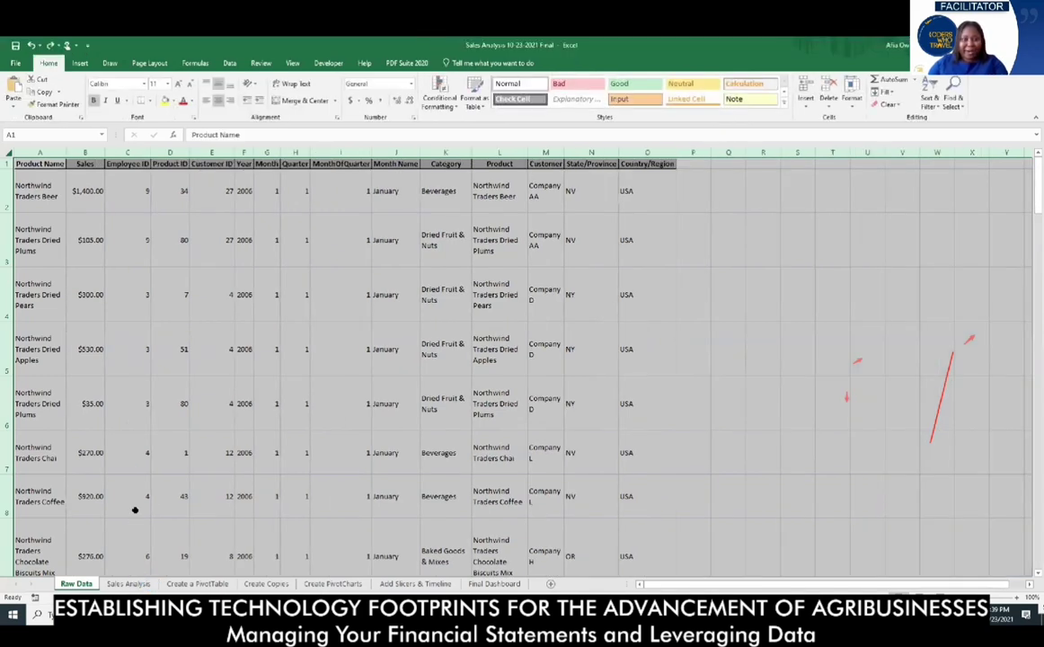
pyautogui.click(832, 348)
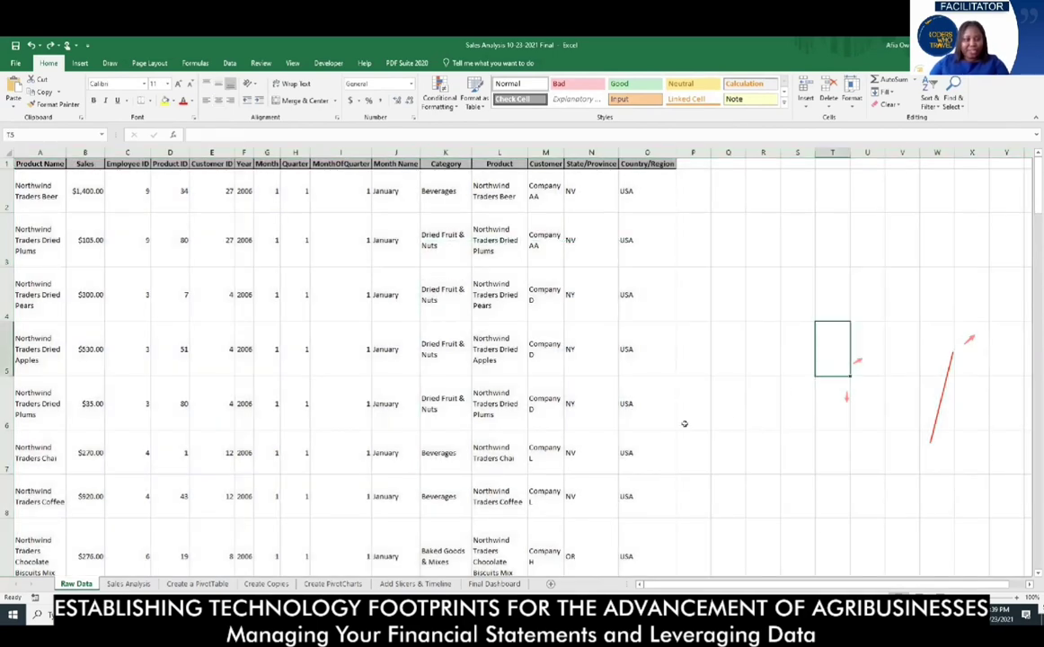
# Compare the Raw Data headers with the Sales Analysis table and view the Create a PivotTable sheet
pyautogui.click(127, 583)
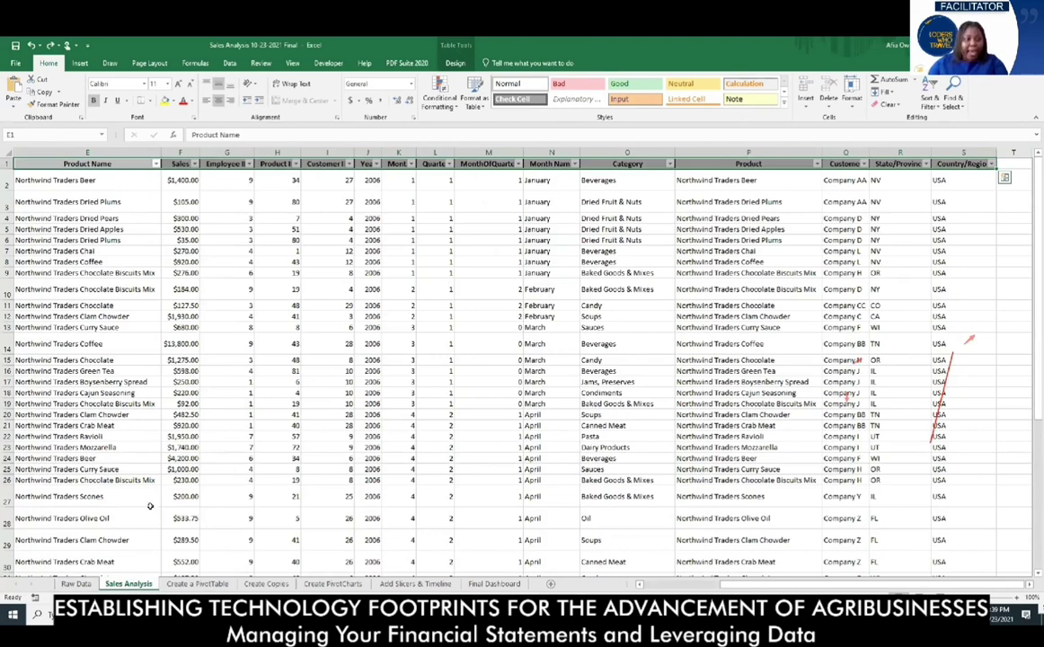
pyautogui.click(76, 583)
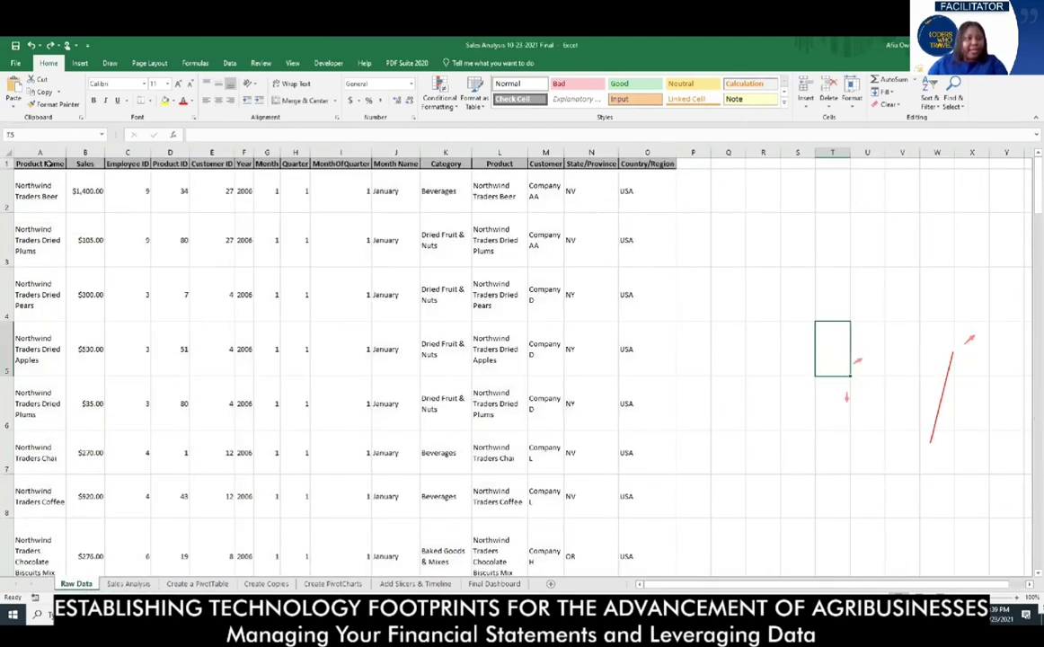
pyautogui.click(49, 162)
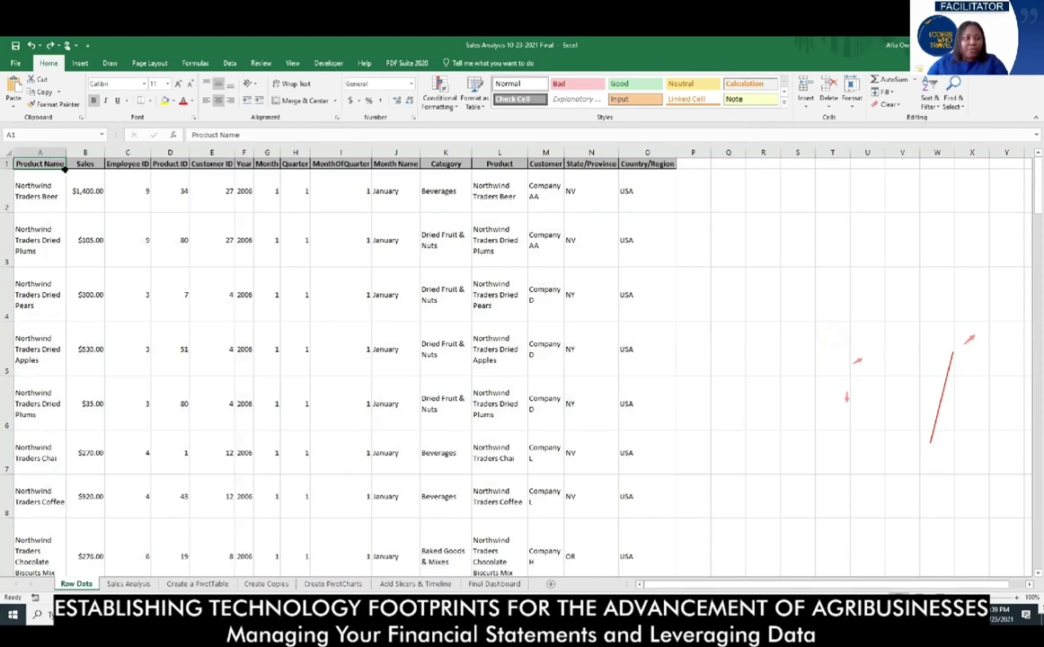
pyautogui.click(139, 581)
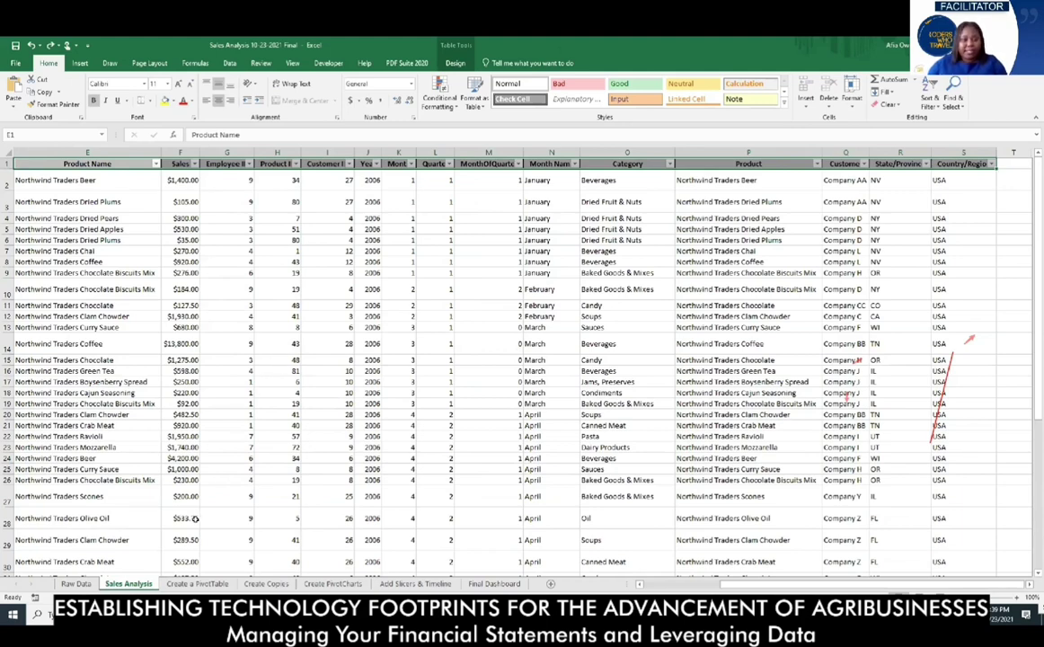
pyautogui.click(206, 584)
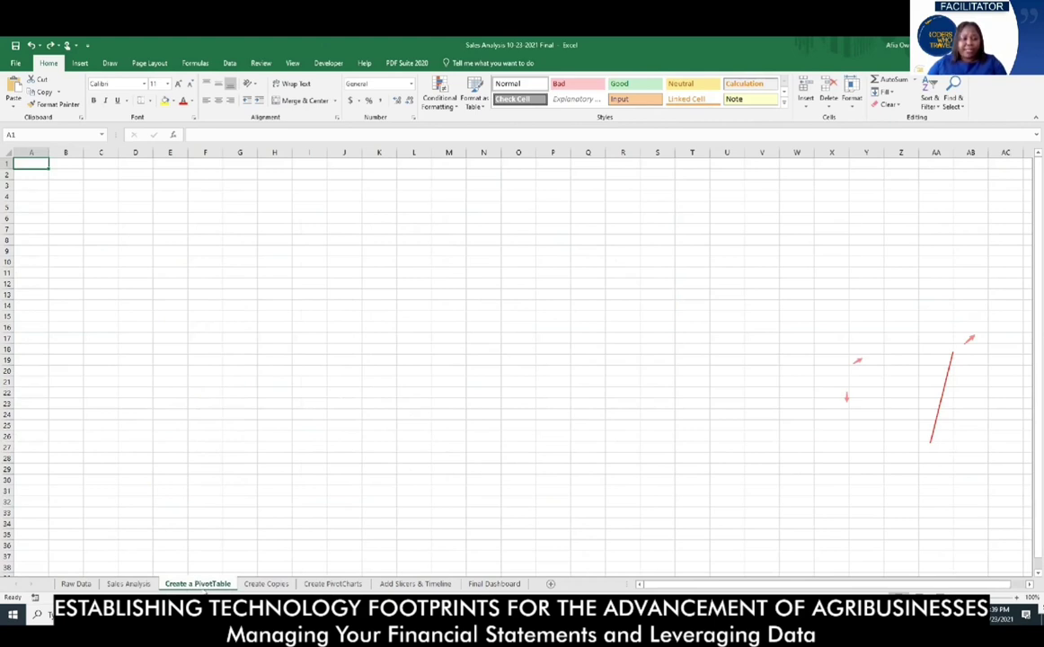
# Create a PivotTable on a new worksheet from all the columns of the Sales Analysis sheet
pyautogui.click(133, 585)
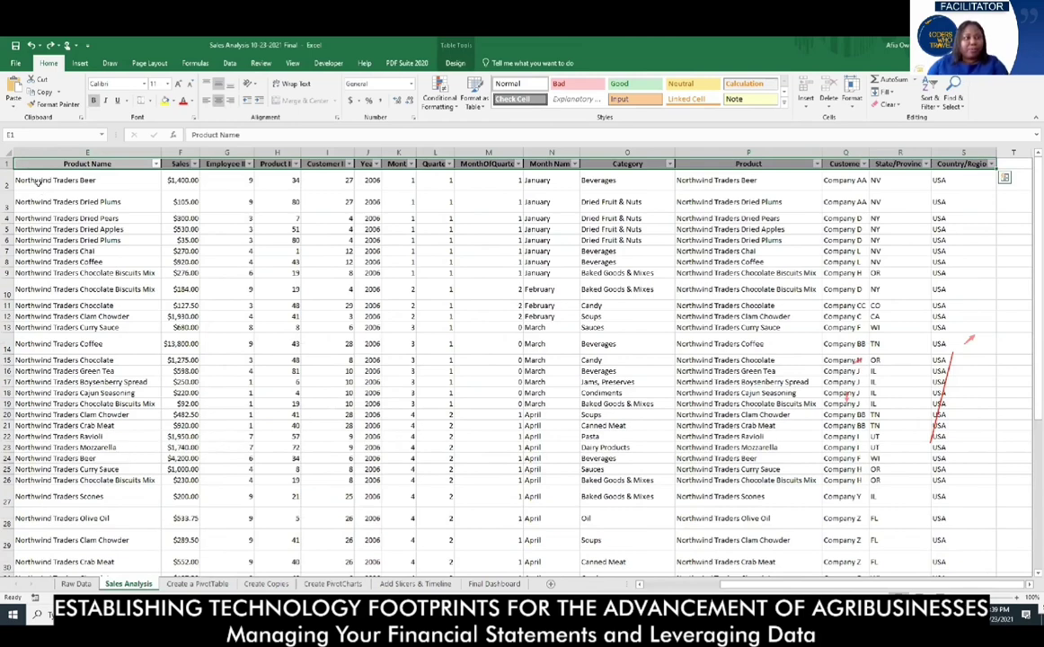
pyautogui.click(6, 149)
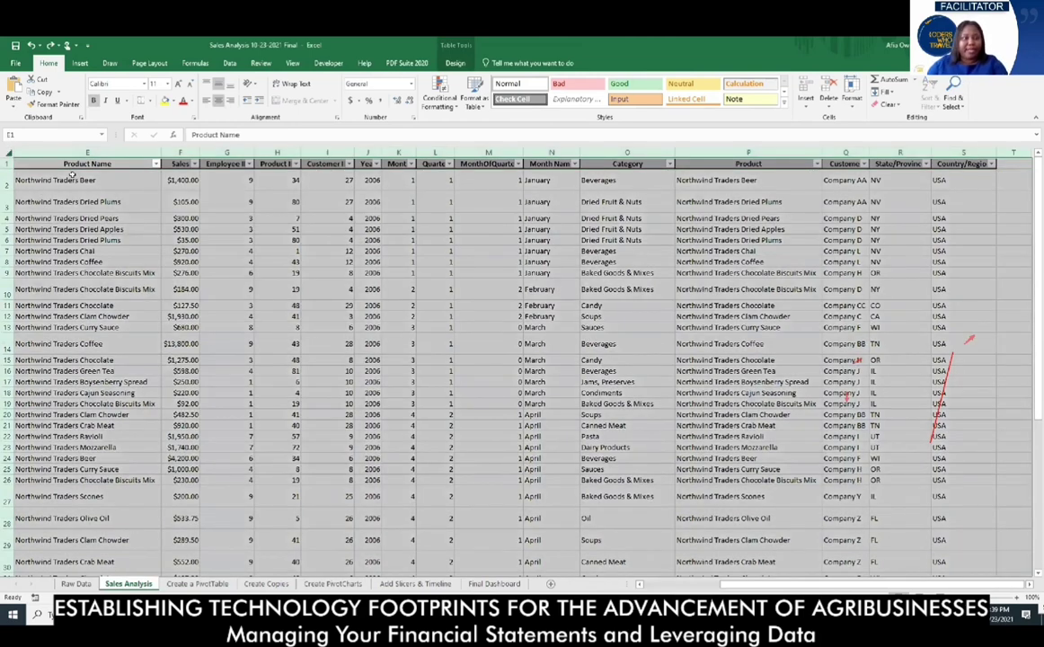
pyautogui.click(81, 63)
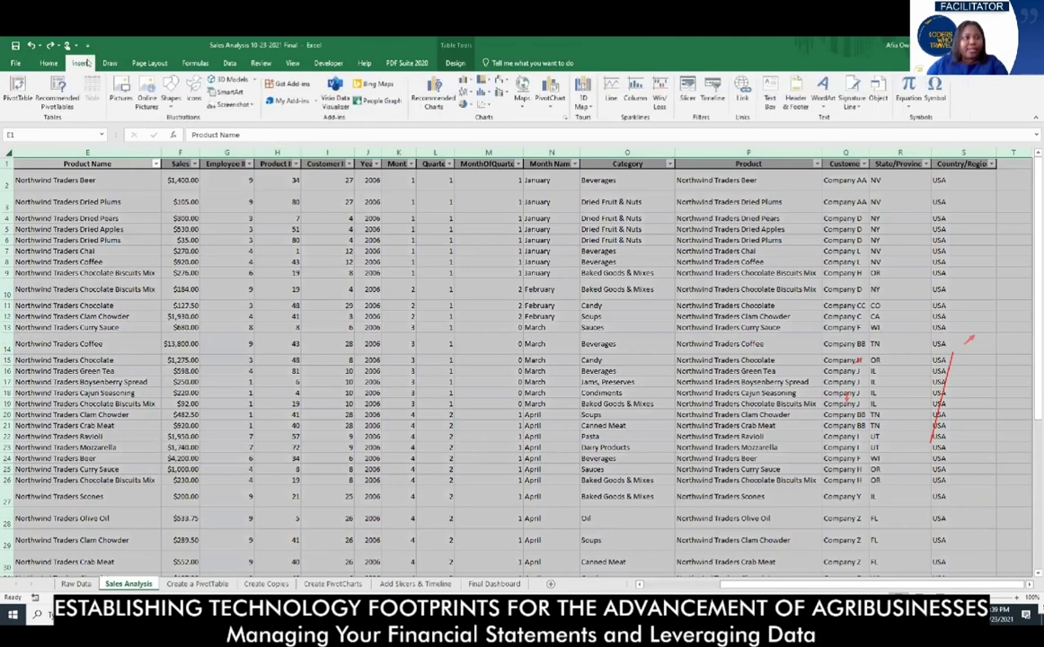
pyautogui.click(18, 90)
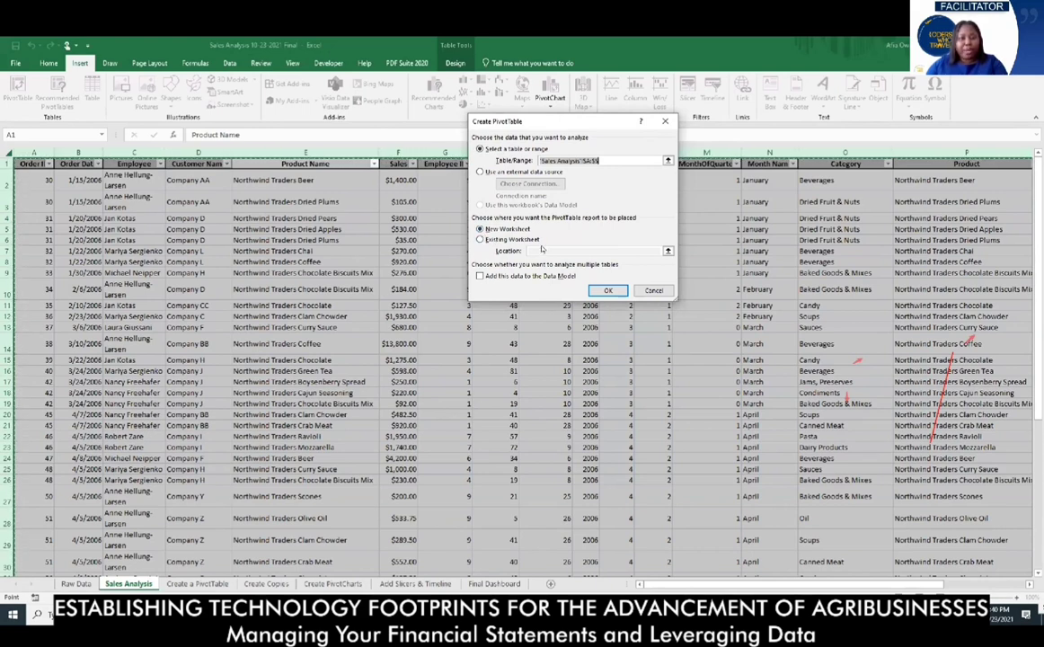
pyautogui.click(598, 289)
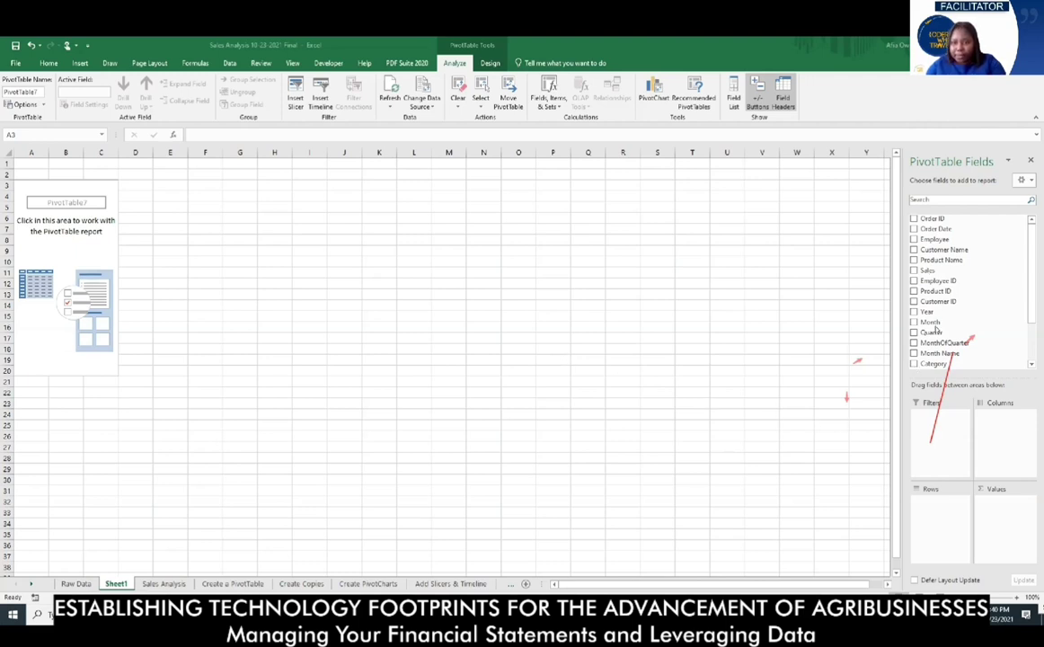
# Add the Category field to the PivotTable's rows and the Sales field to its values
pyautogui.scroll(-1, 935, 331)
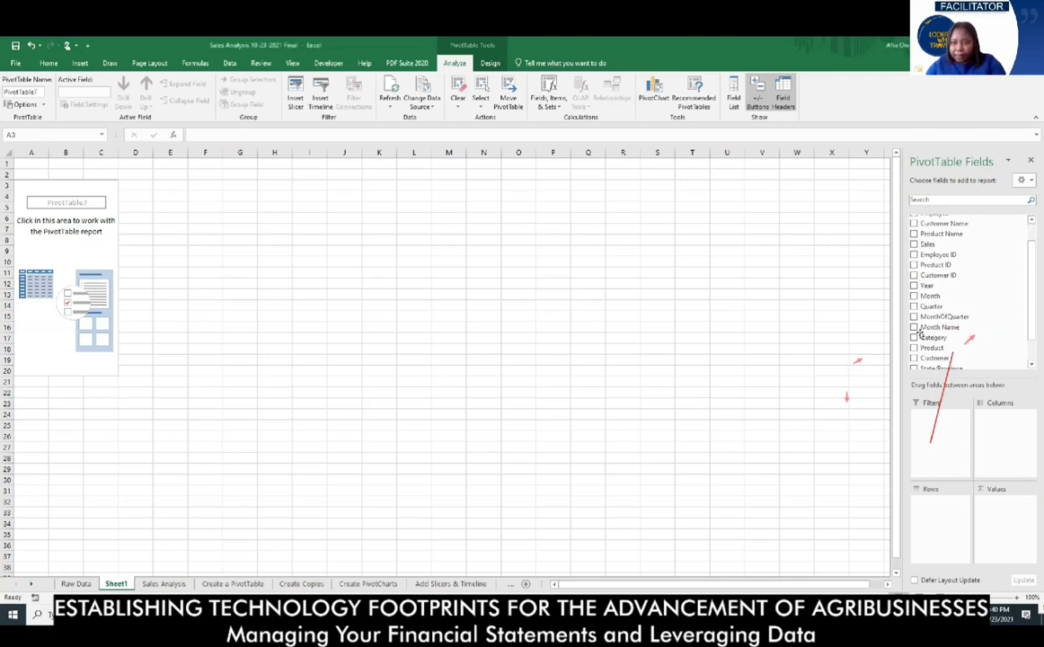
pyautogui.click(924, 338)
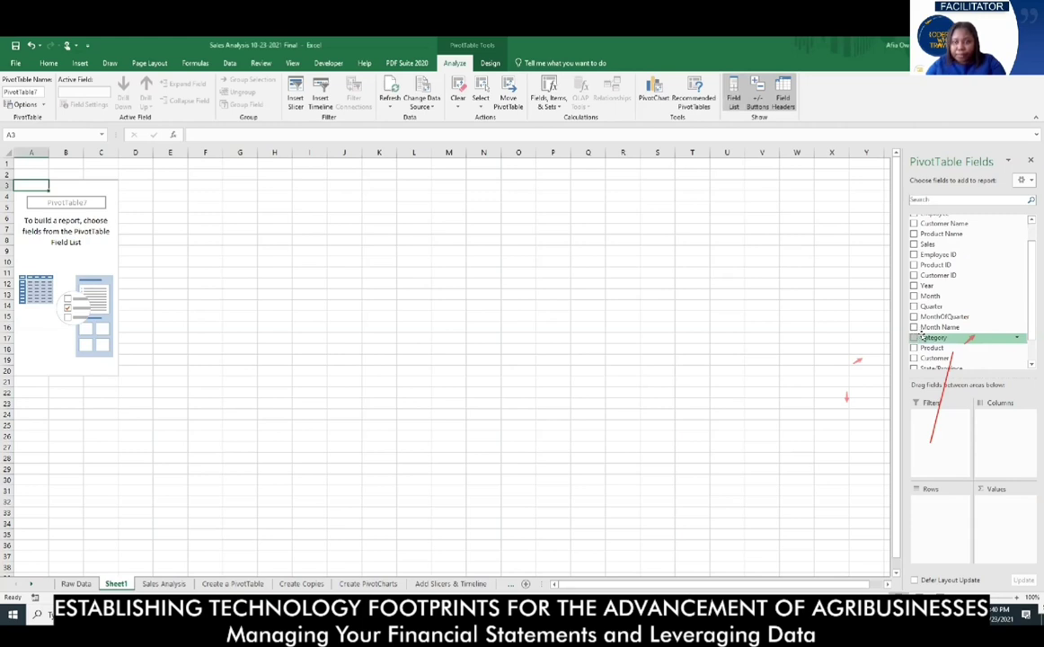
pyautogui.moveTo(922, 337)
pyautogui.mouseDown()
pyautogui.moveTo(935, 428)
pyautogui.moveTo(927, 510)
pyautogui.mouseUp()
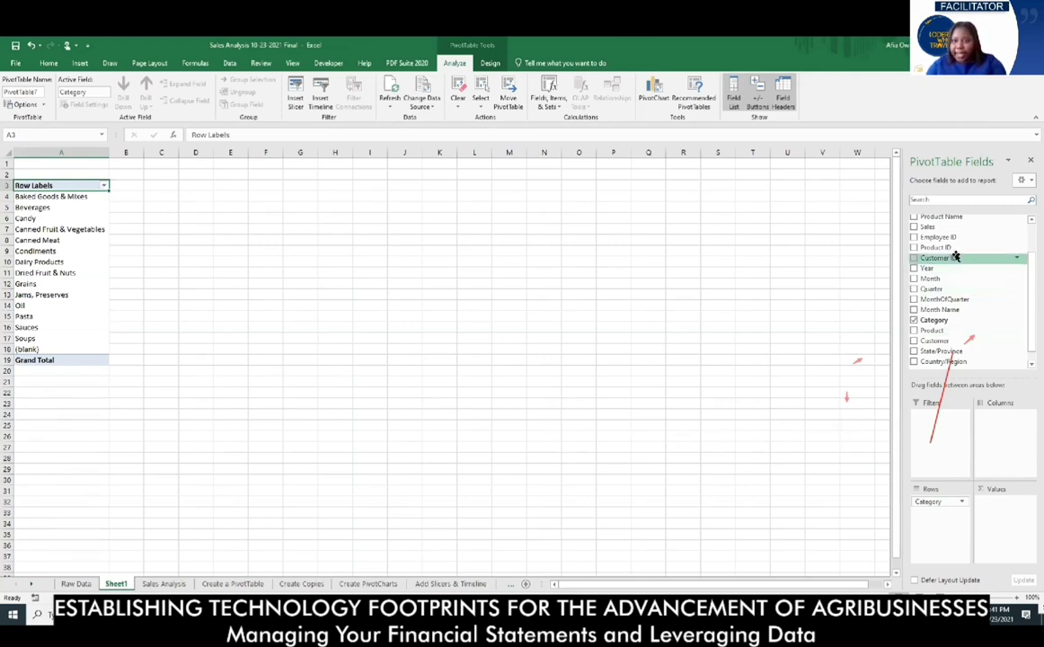
pyautogui.moveTo(930, 226); pyautogui.dragTo(995, 512)
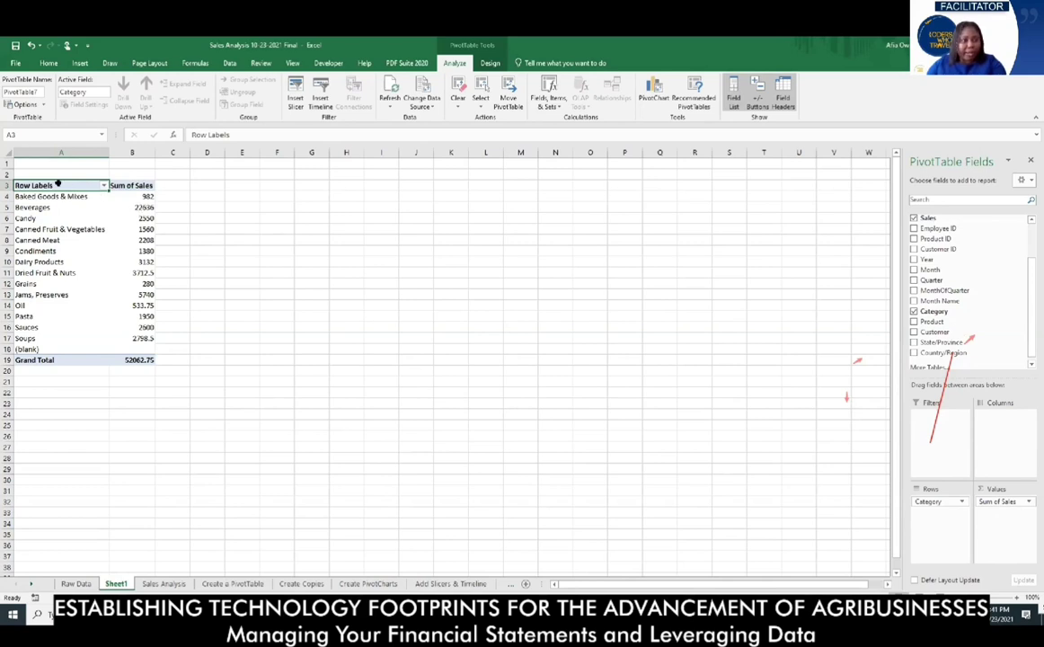
# Rename the PivotTable's Row Labels header in cell A3 as Category
pyautogui.write('Ca')
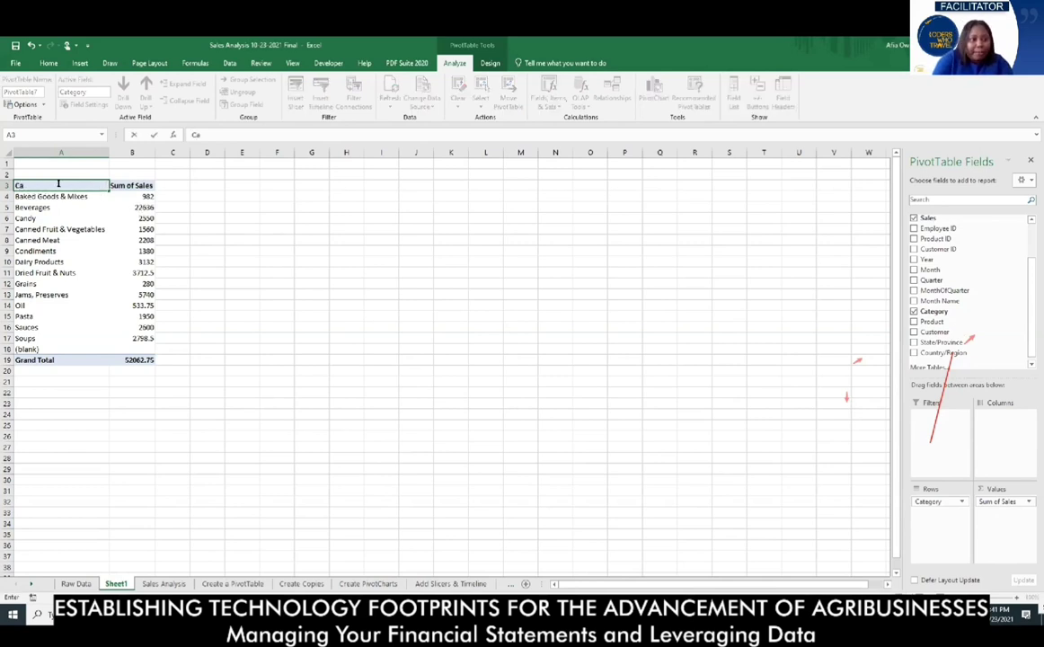
pyautogui.write('tegory')
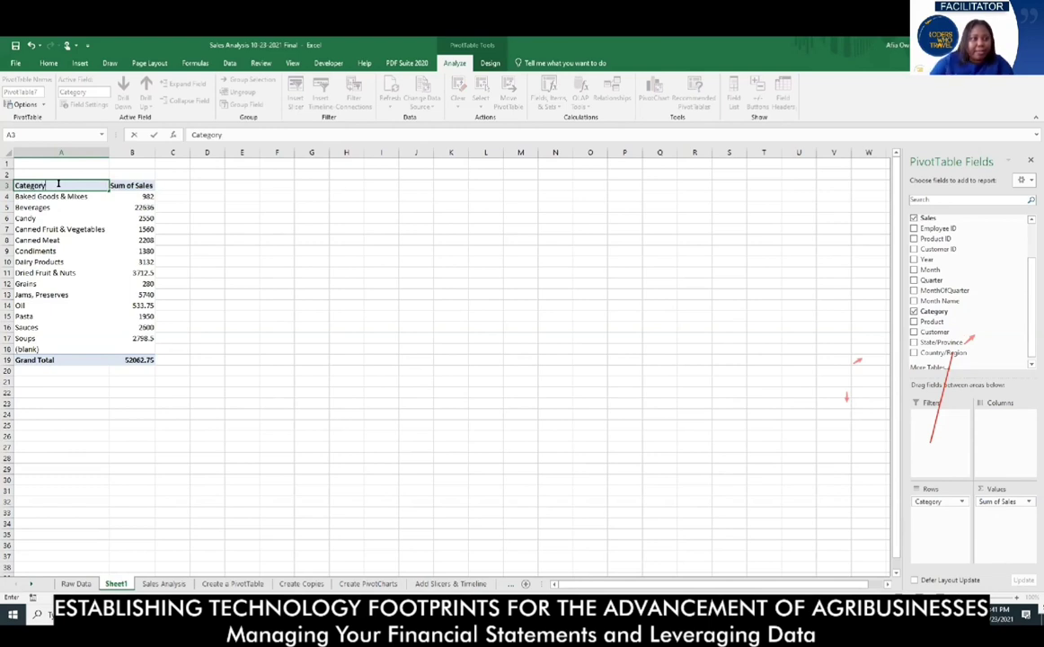
pyautogui.click(180, 272)
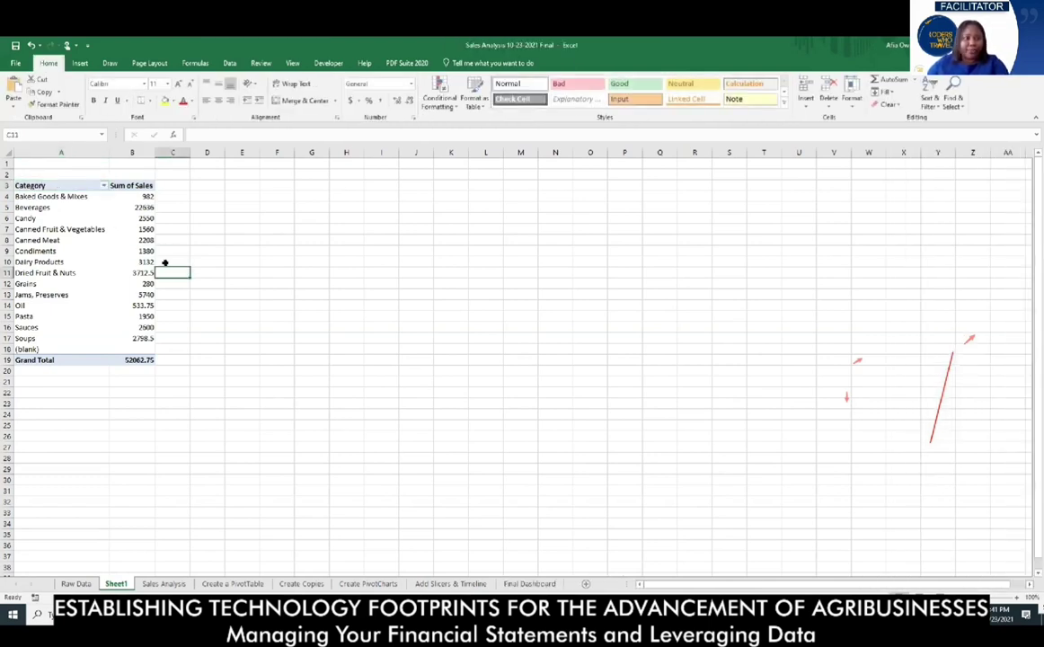
# Add the Sales field to the PivotTable's values a second time
pyautogui.click(85, 240)
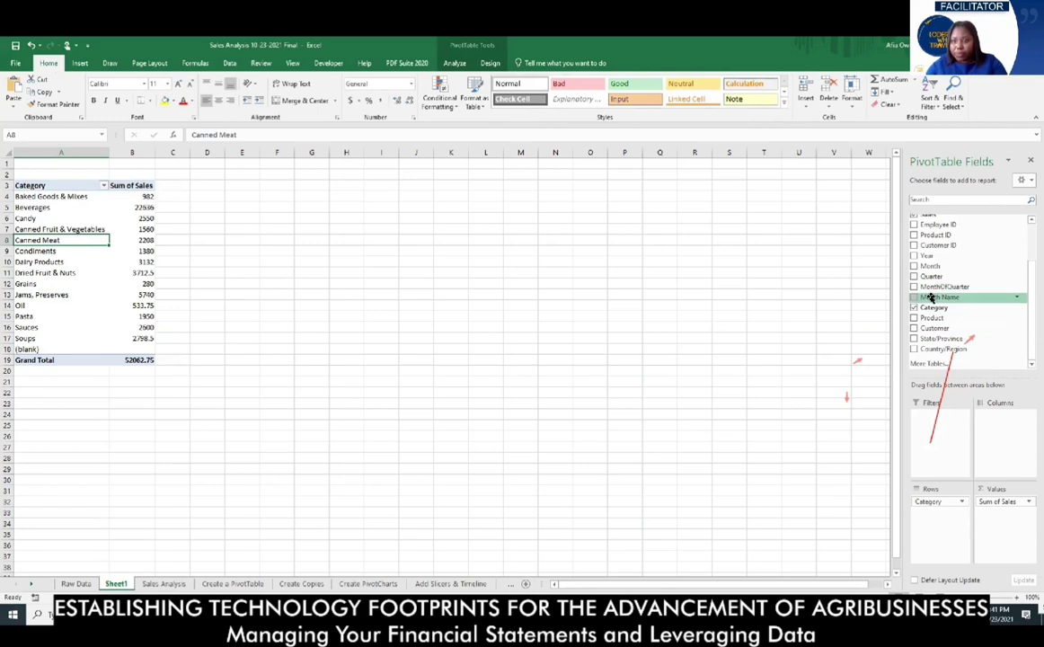
pyautogui.scroll(3, 930, 288)
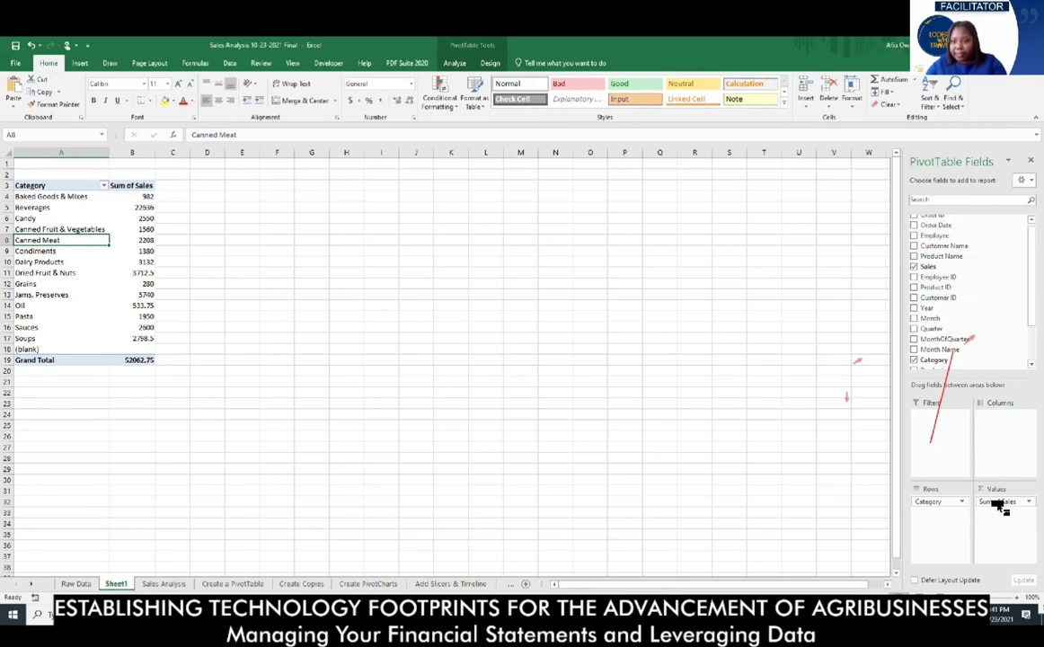
pyautogui.moveTo(995, 524); pyautogui.dragTo(993, 524)
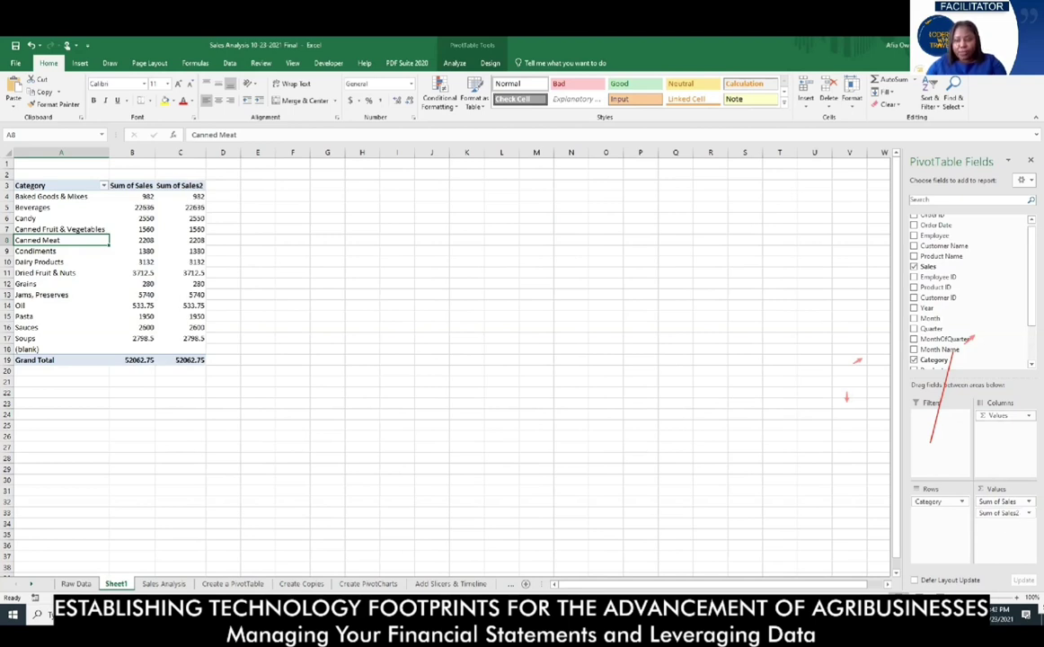
# Set the second Sales value field to show its values as % of Grand Total
pyautogui.click(999, 512)
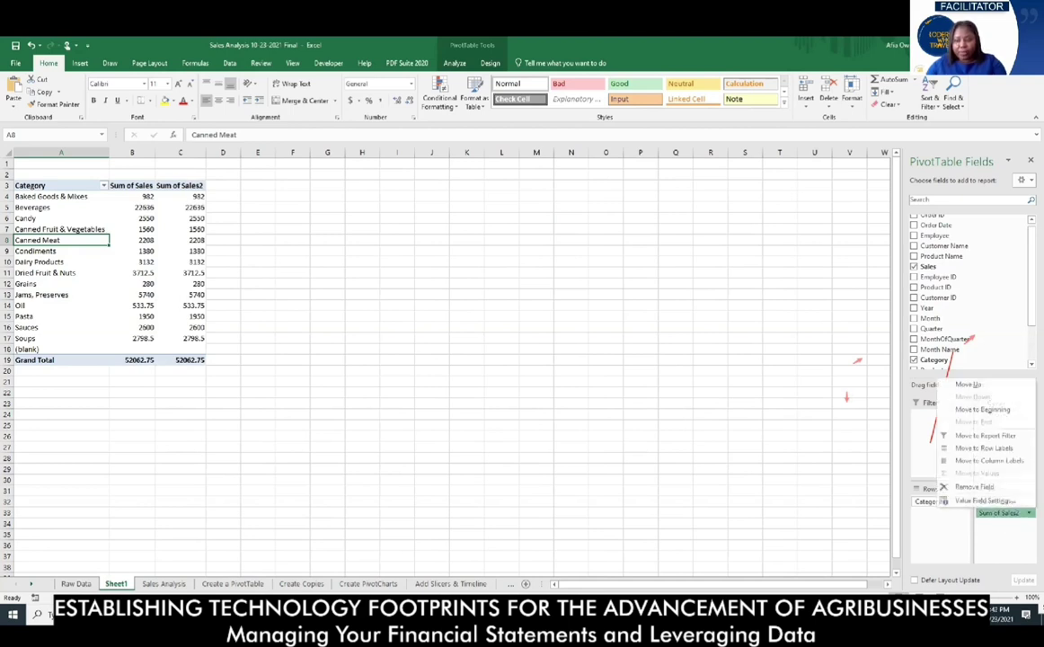
pyautogui.click(993, 500)
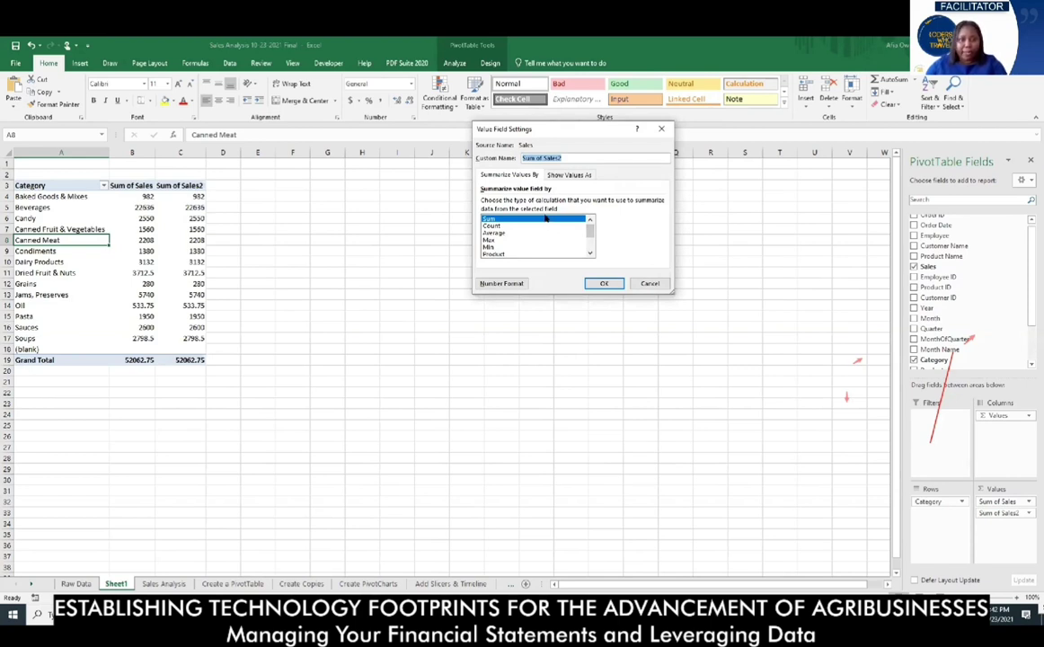
pyautogui.click(570, 175)
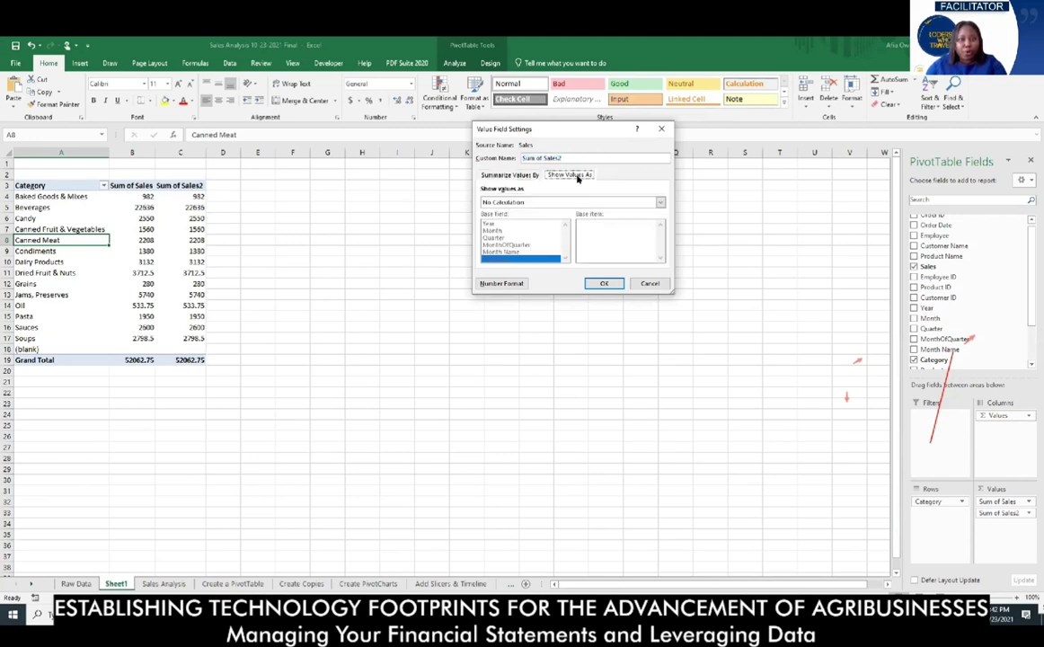
pyautogui.click(658, 203)
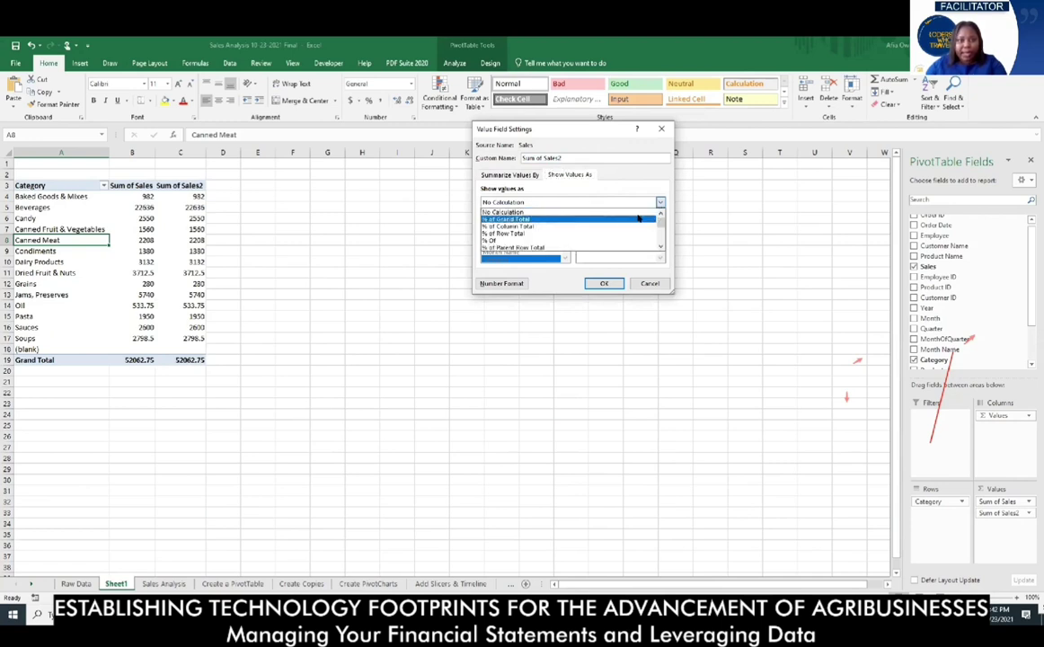
pyautogui.click(633, 219)
pyautogui.click(606, 284)
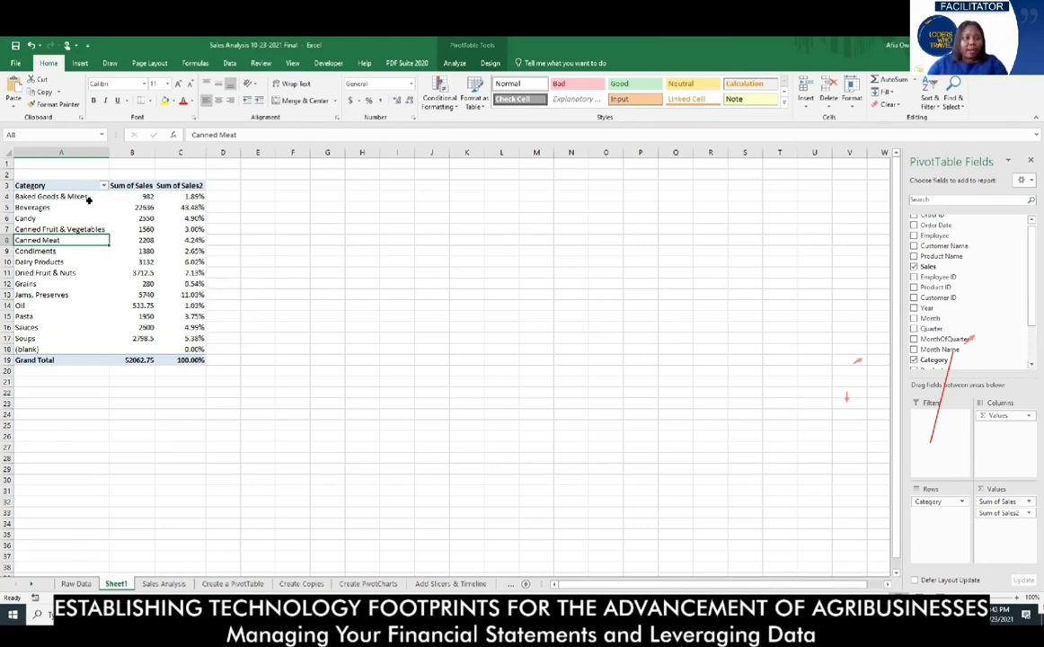
# Copy the entire PivotTable and paste three copies along row 3, starting at cells E3, I3 and M3
pyautogui.moveTo(59, 185); pyautogui.dragTo(191, 359)
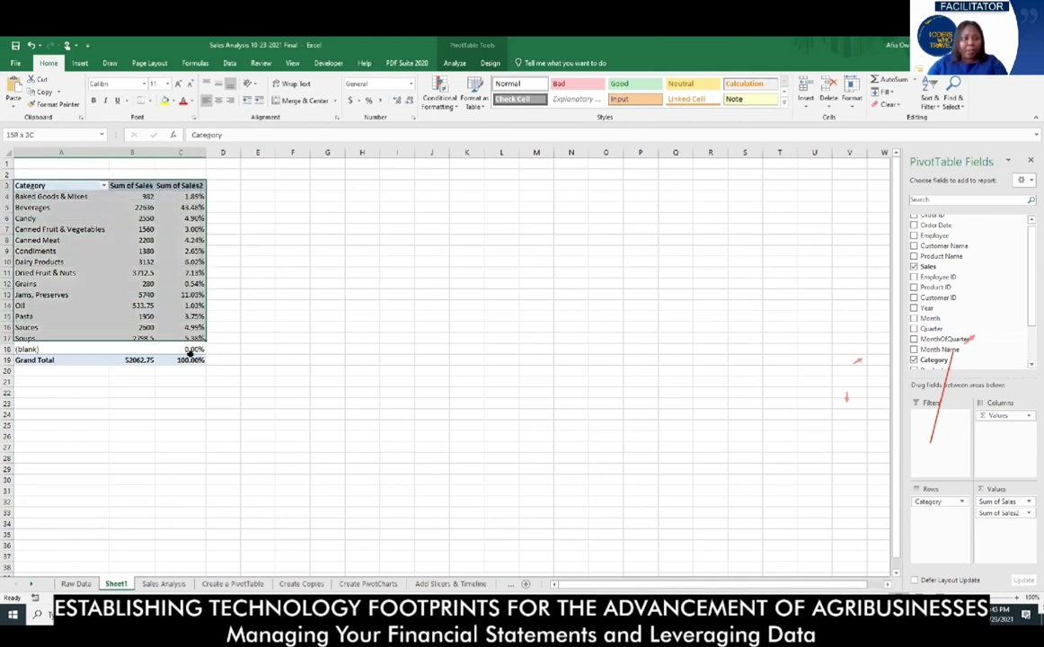
pyautogui.rightClick(99, 275)
pyautogui.click(112, 297)
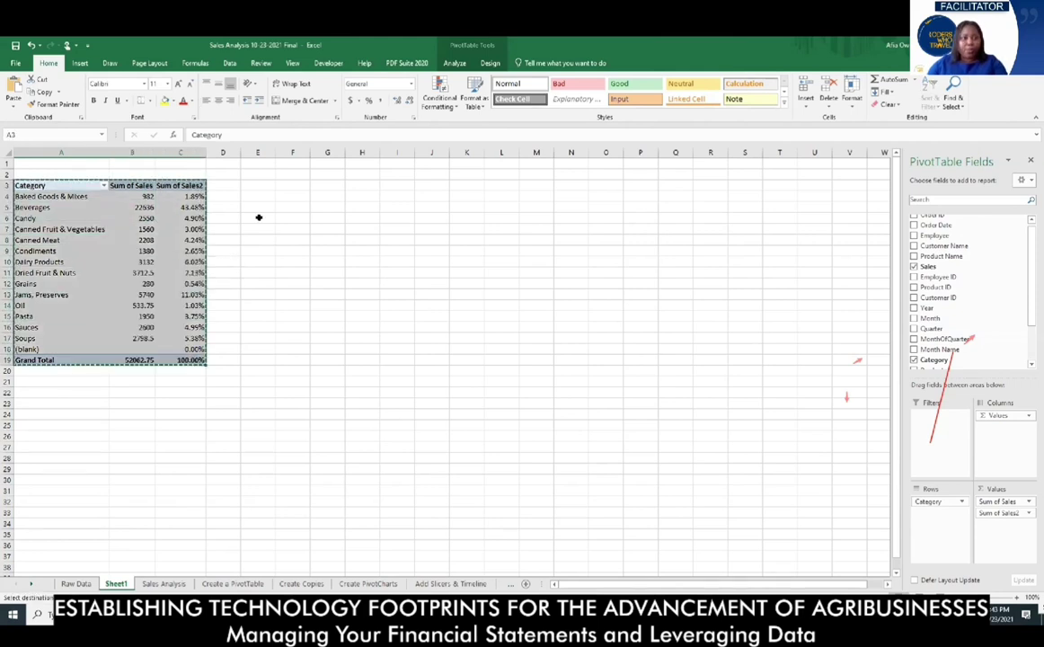
pyautogui.click(256, 187)
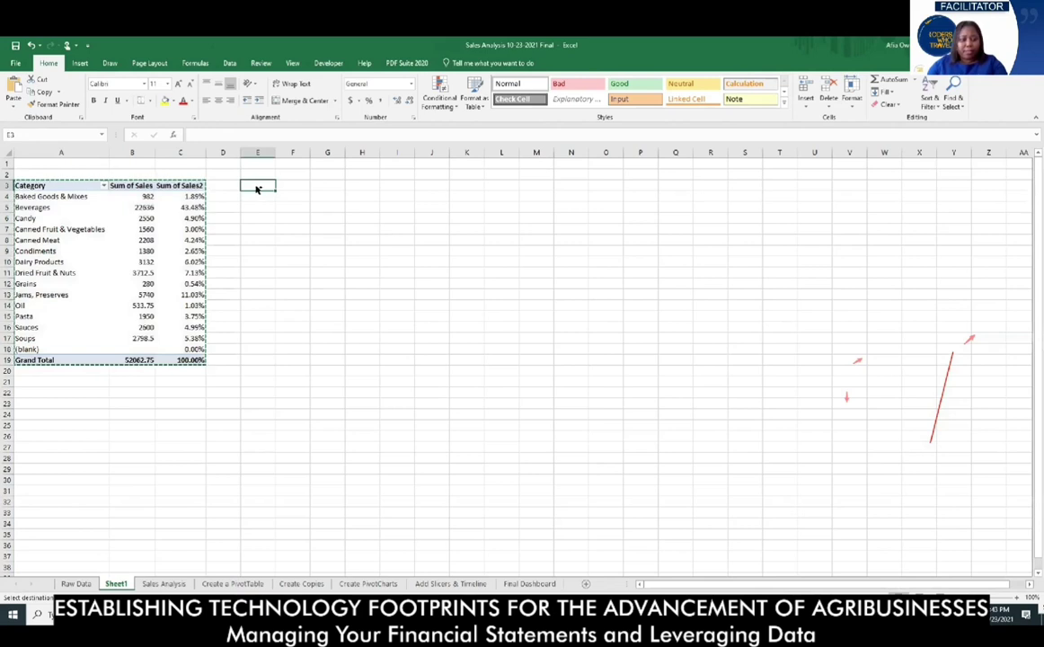
pyautogui.hotkey('ctrl', 'v')
pyautogui.click(395, 182)
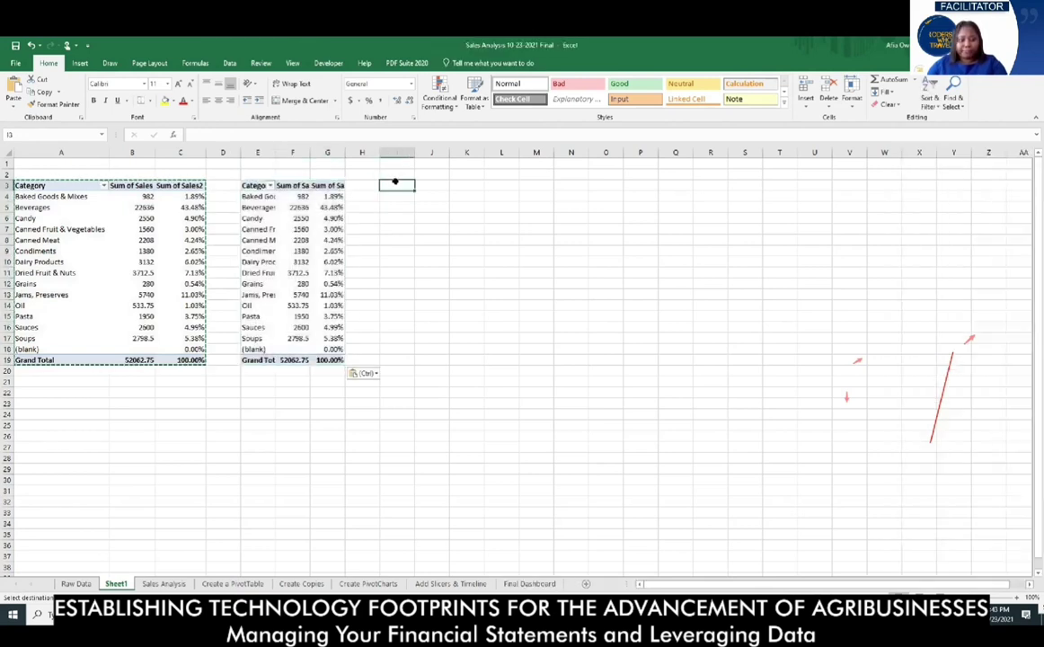
pyautogui.hotkey('ctrl', 'v')
pyautogui.click(527, 183)
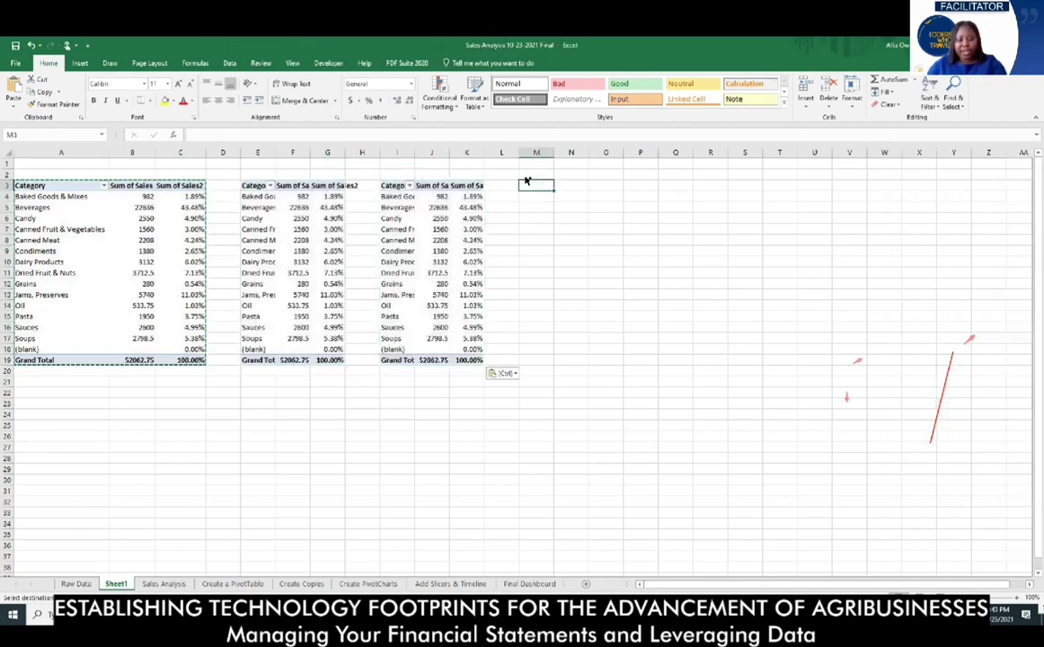
pyautogui.hotkey('ctrl', 'v')
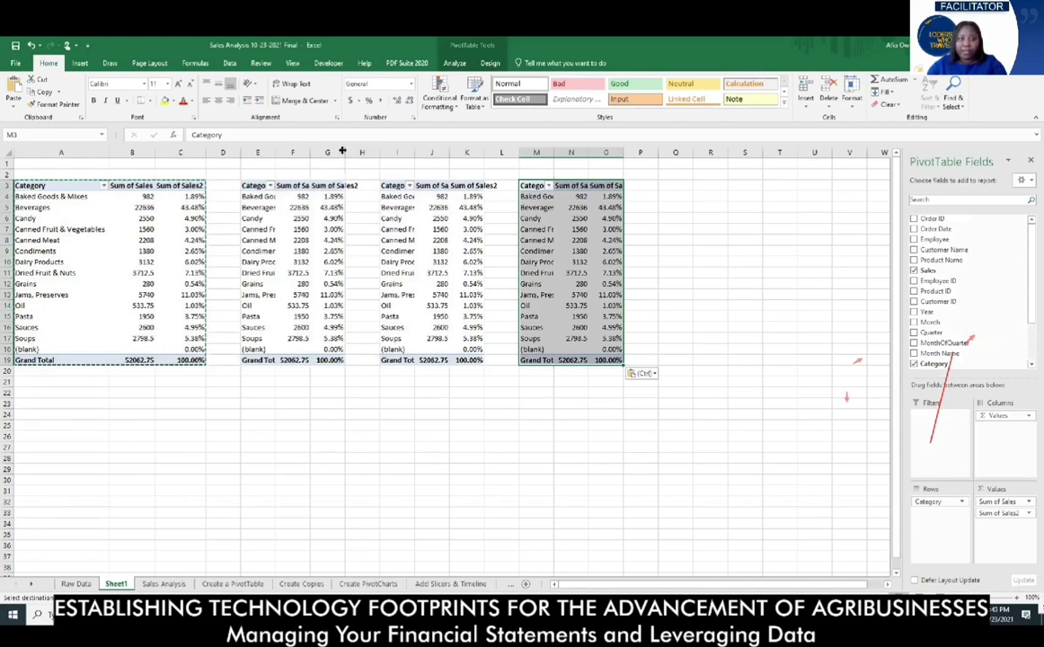
# Widen columns G, K and O so the Sum of Sales2 header fits in each copied PivotTable
pyautogui.moveTo(342, 152); pyautogui.dragTo(372, 154)
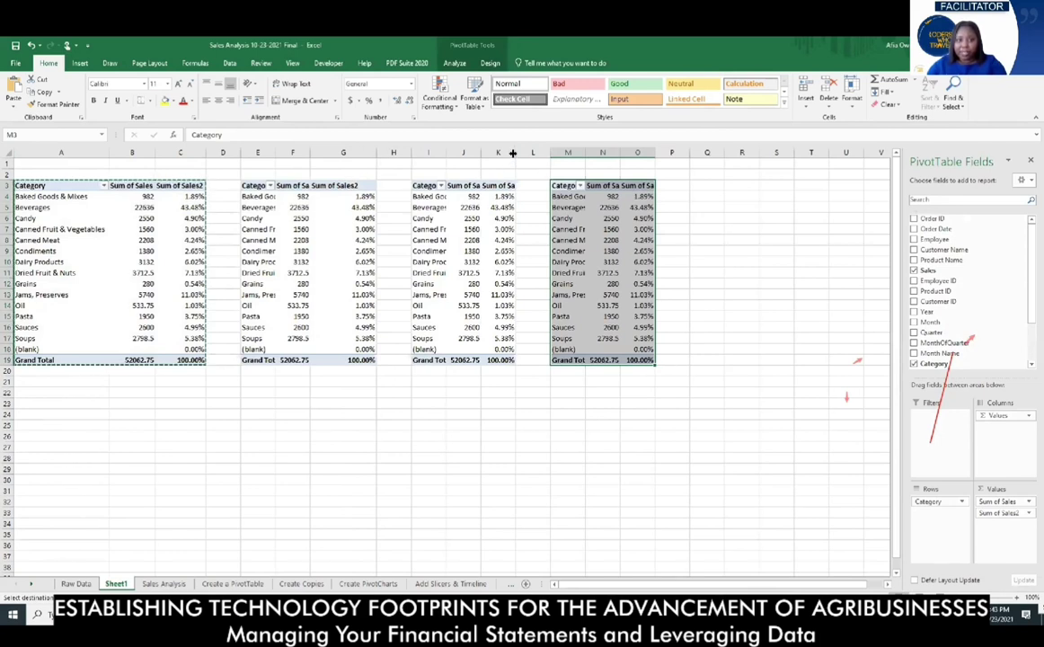
pyautogui.moveTo(512, 152); pyautogui.dragTo(537, 153)
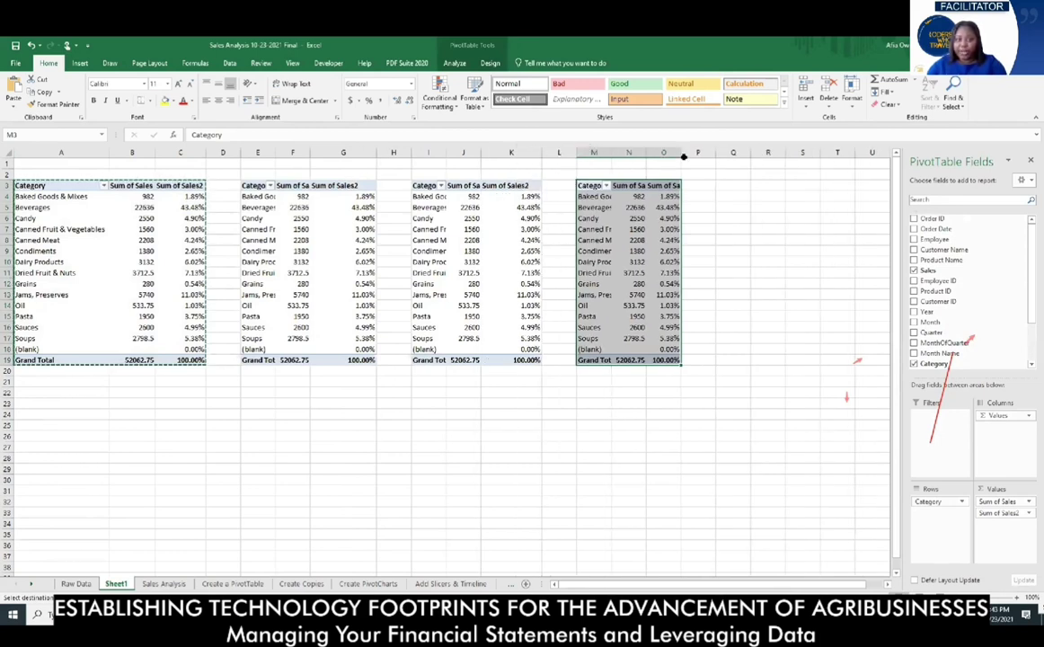
pyautogui.moveTo(683, 155); pyautogui.dragTo(717, 155)
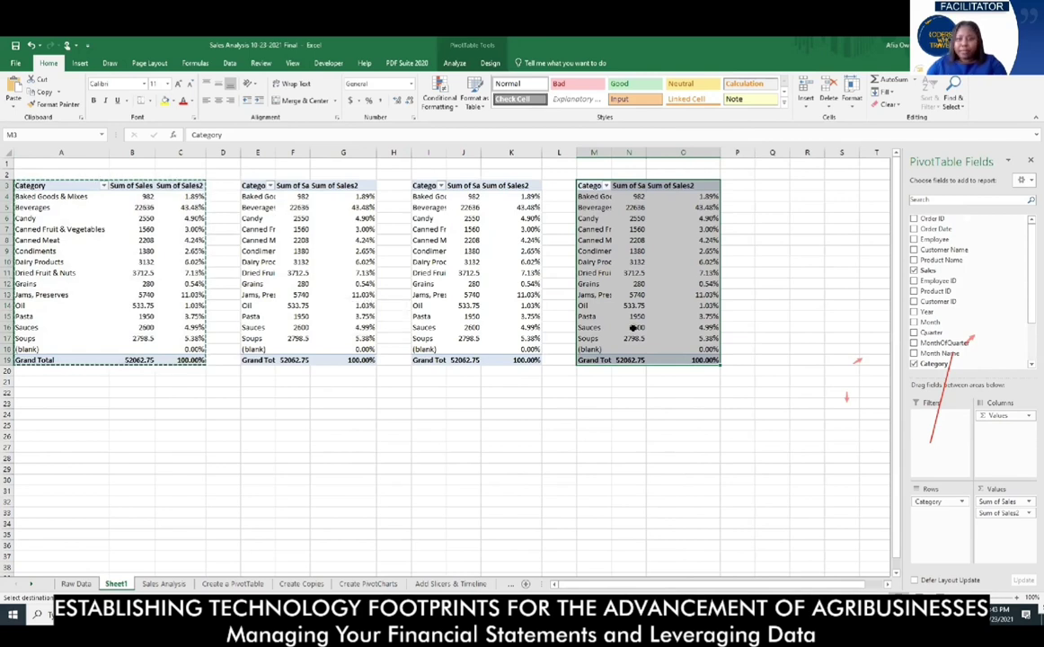
# Replace the Category field with Employee in the rows of the copied PivotTable starting at E3
pyautogui.click(333, 216)
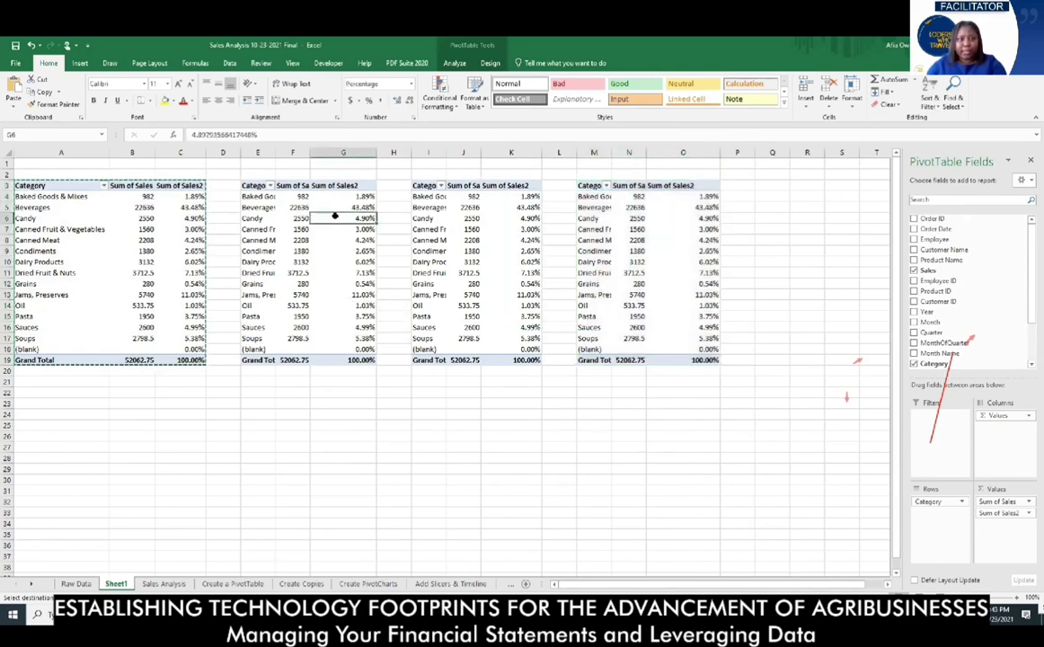
pyautogui.click(328, 206)
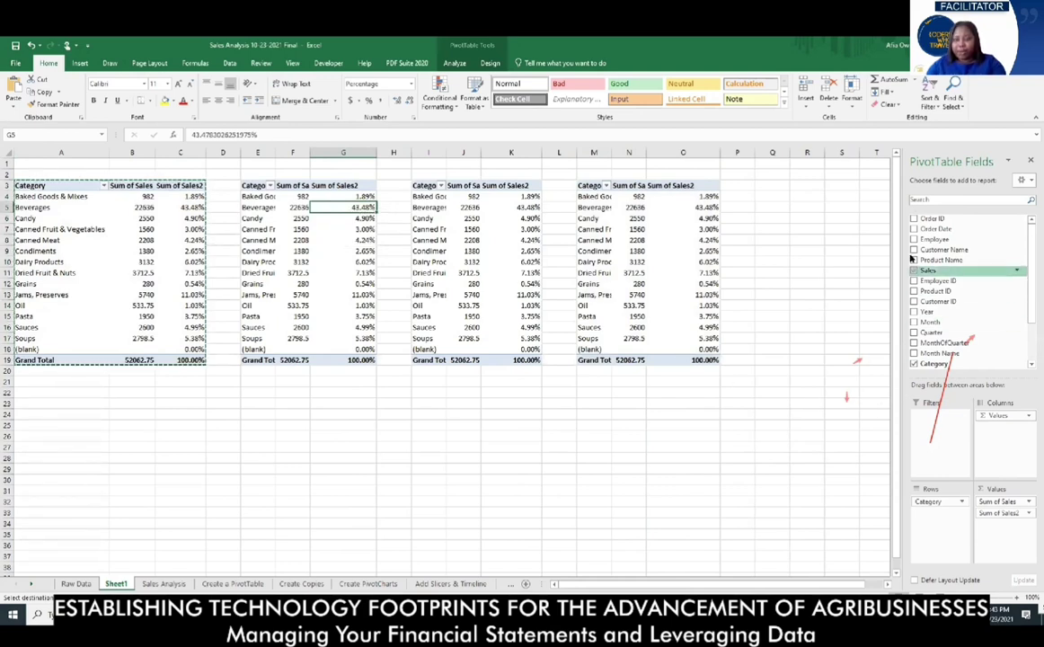
pyautogui.click(939, 500)
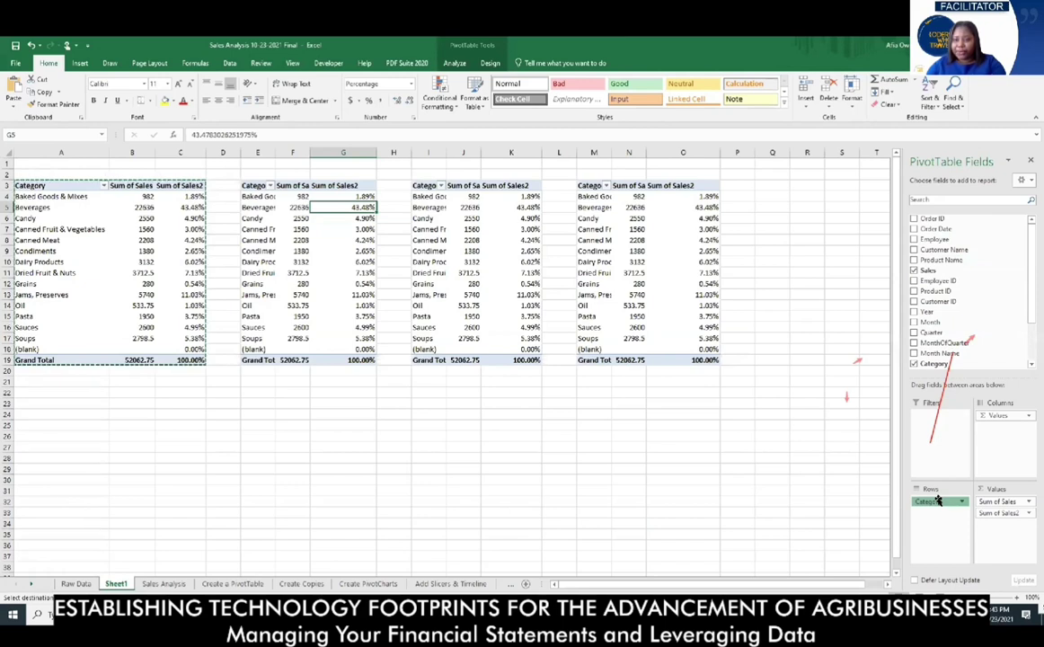
pyautogui.moveTo(939, 501); pyautogui.dragTo(908, 311)
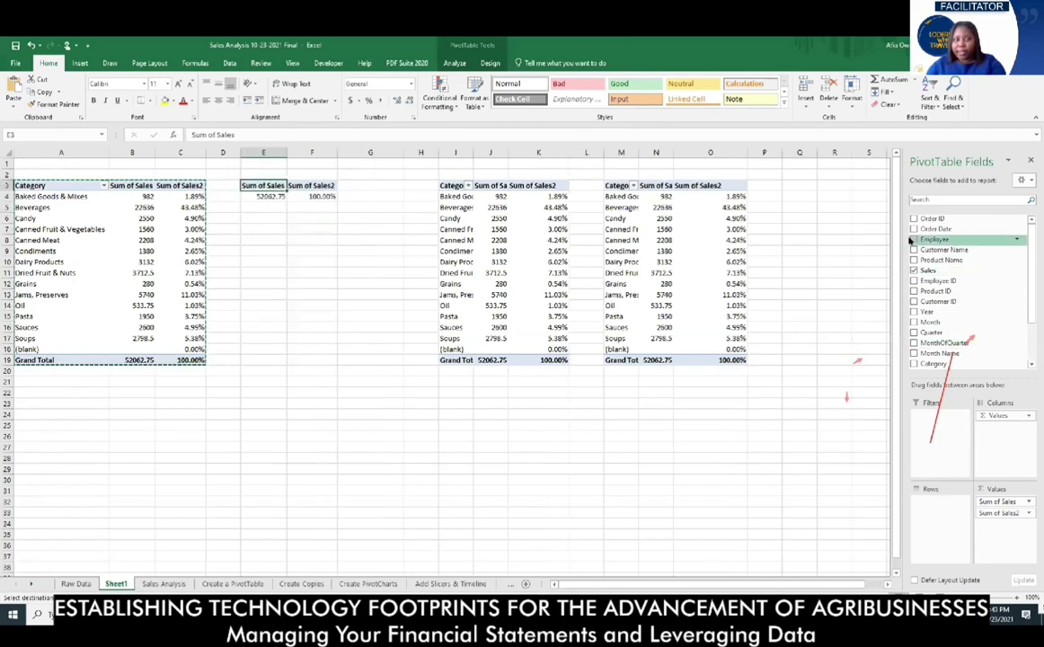
pyautogui.moveTo(912, 241); pyautogui.dragTo(935, 507)
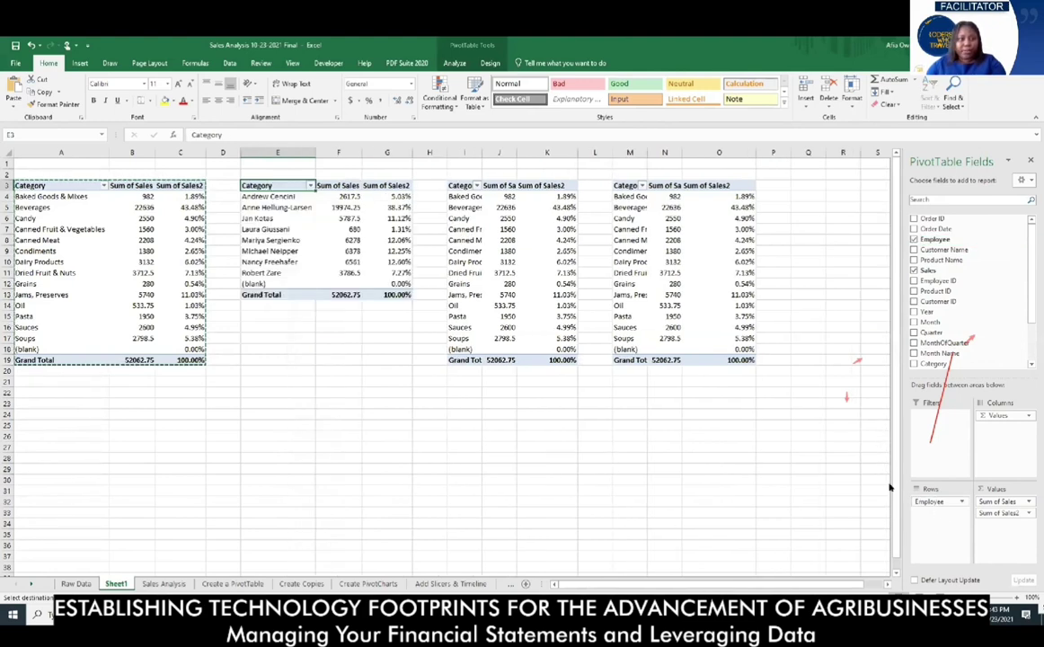
# Change the row header in cell E3 of the second PivotTable to Employee
pyautogui.doubleClick(277, 183)
pyautogui.write('Em')
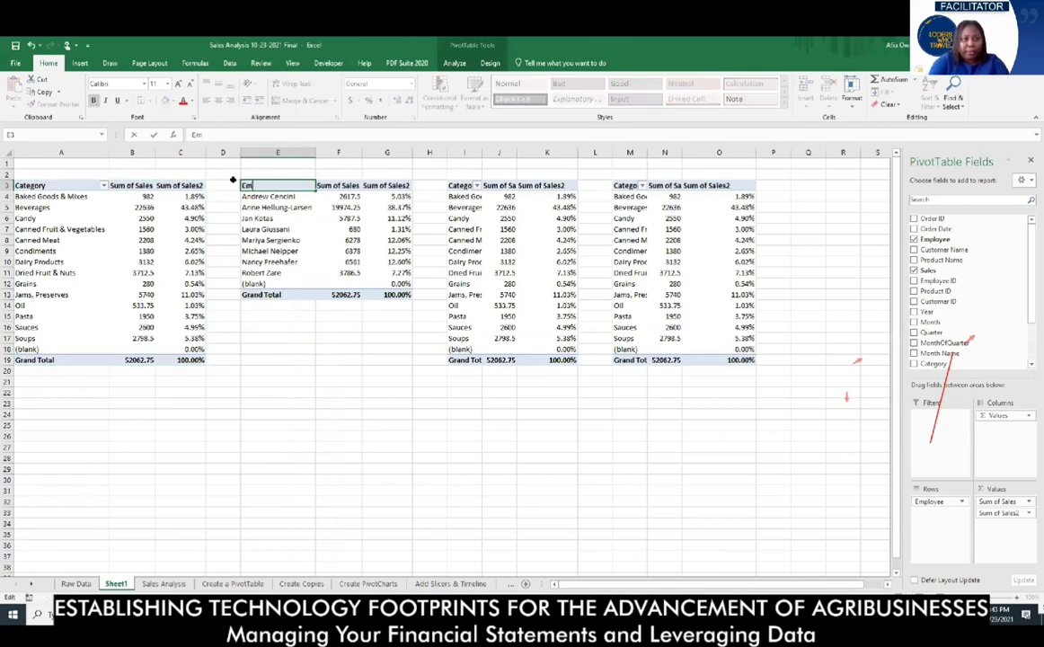
pyautogui.write('ployee')
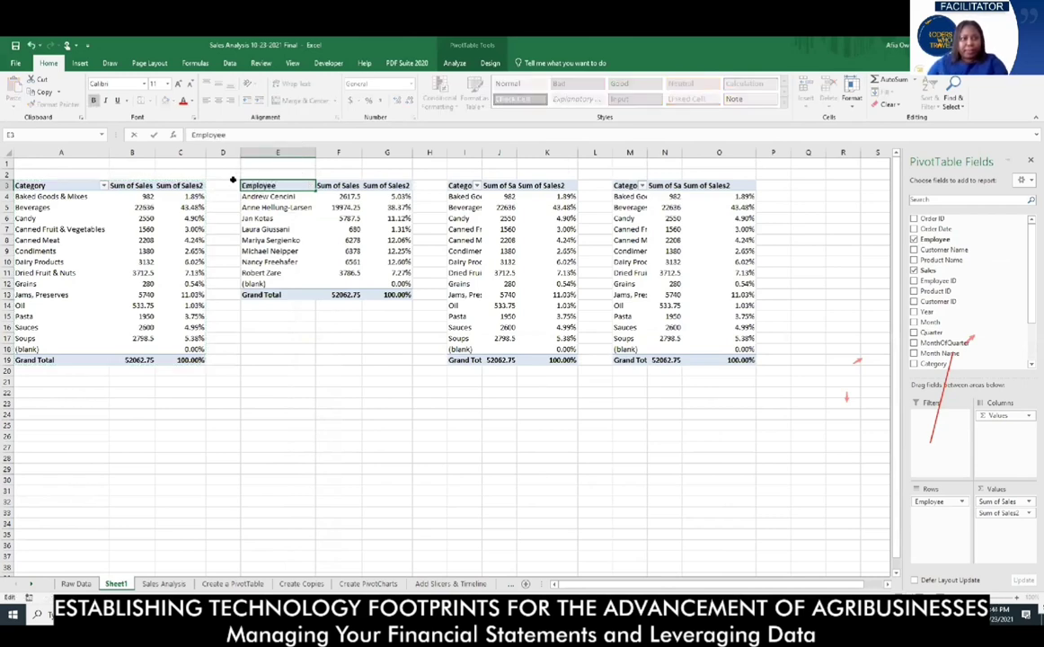
pyautogui.click(385, 401)
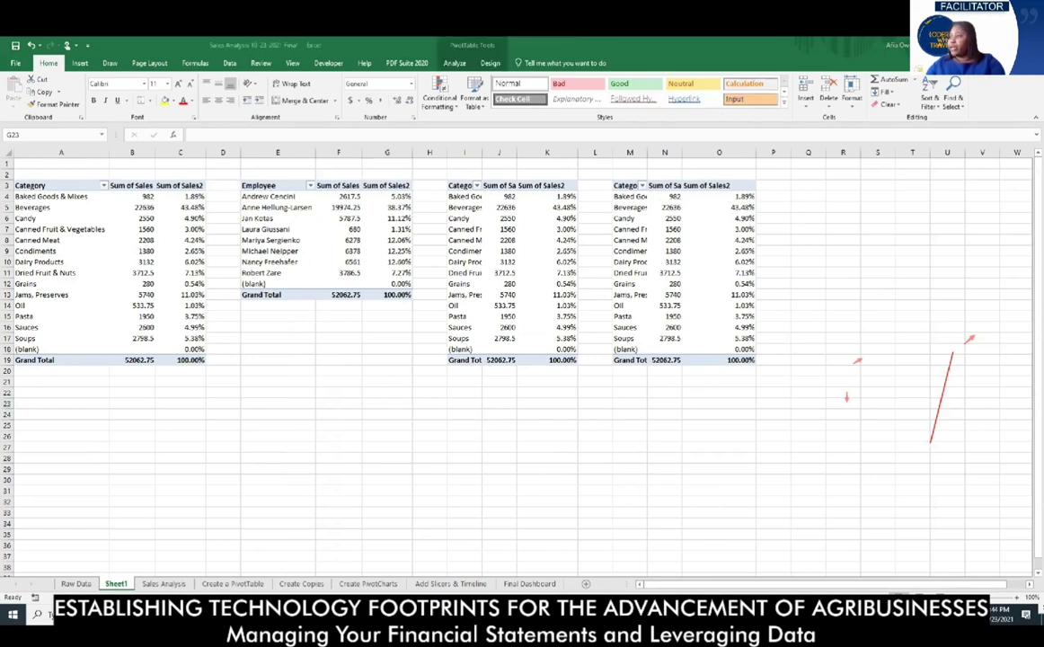
# Replace the Category field with Customer Name in the rows of the copied PivotTable starting at I3
pyautogui.click(463, 219)
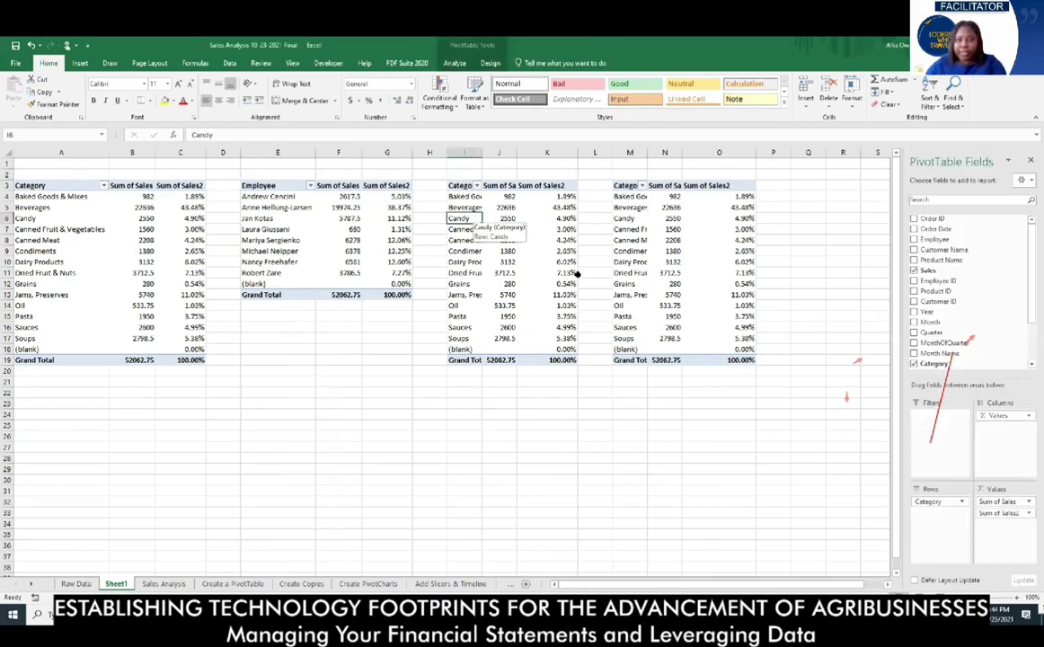
pyautogui.scroll(-1, 988, 332)
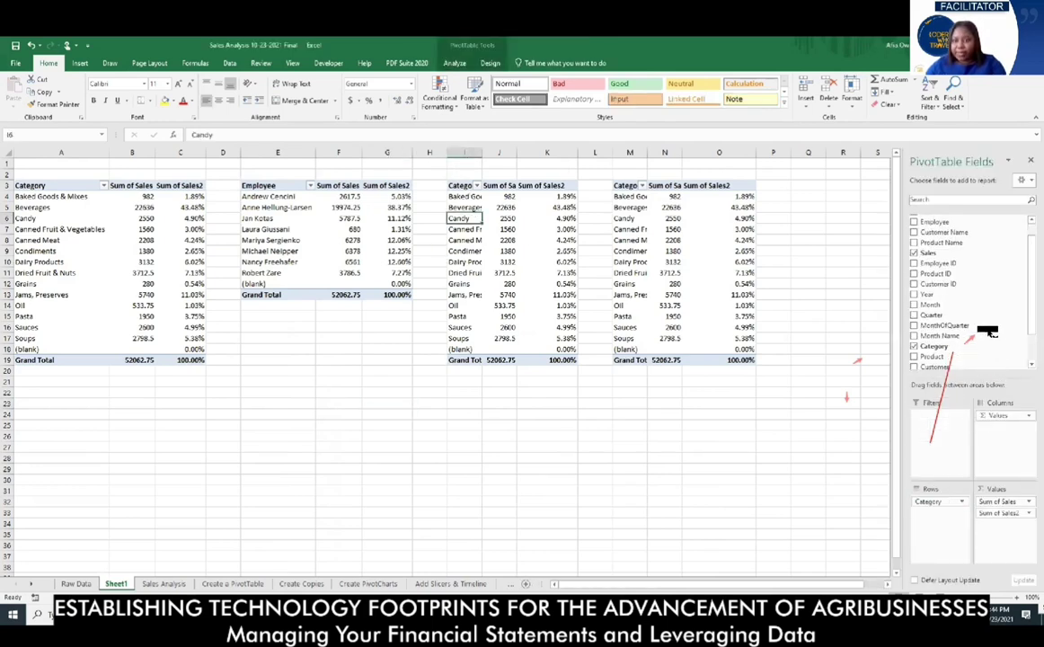
pyautogui.click(987, 345)
pyautogui.scroll(1, 963, 309)
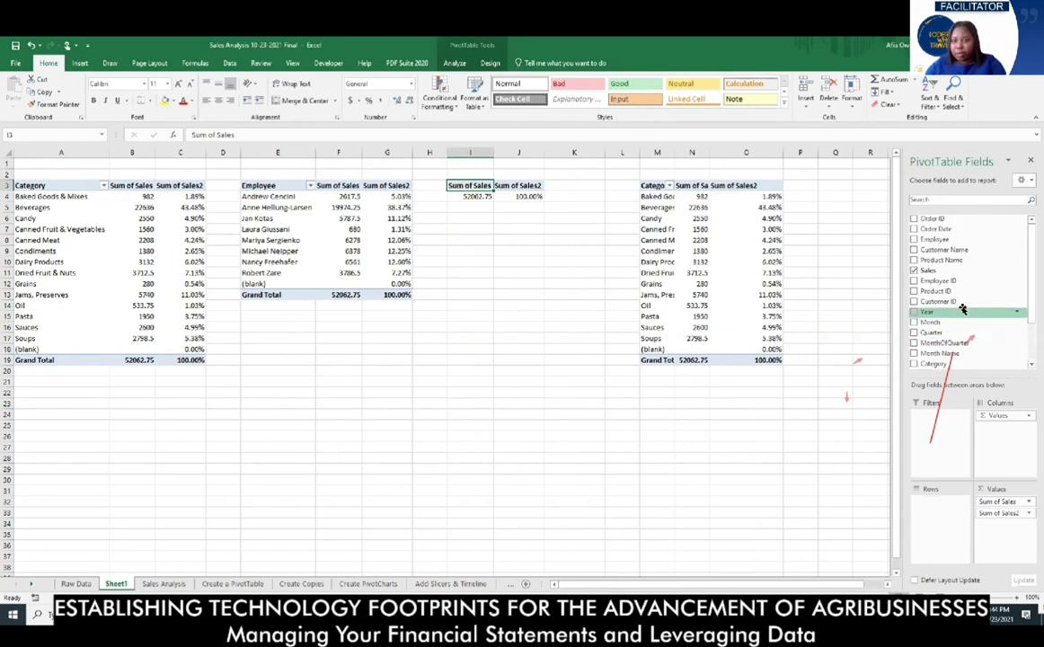
pyautogui.moveTo(944, 250); pyautogui.dragTo(943, 504)
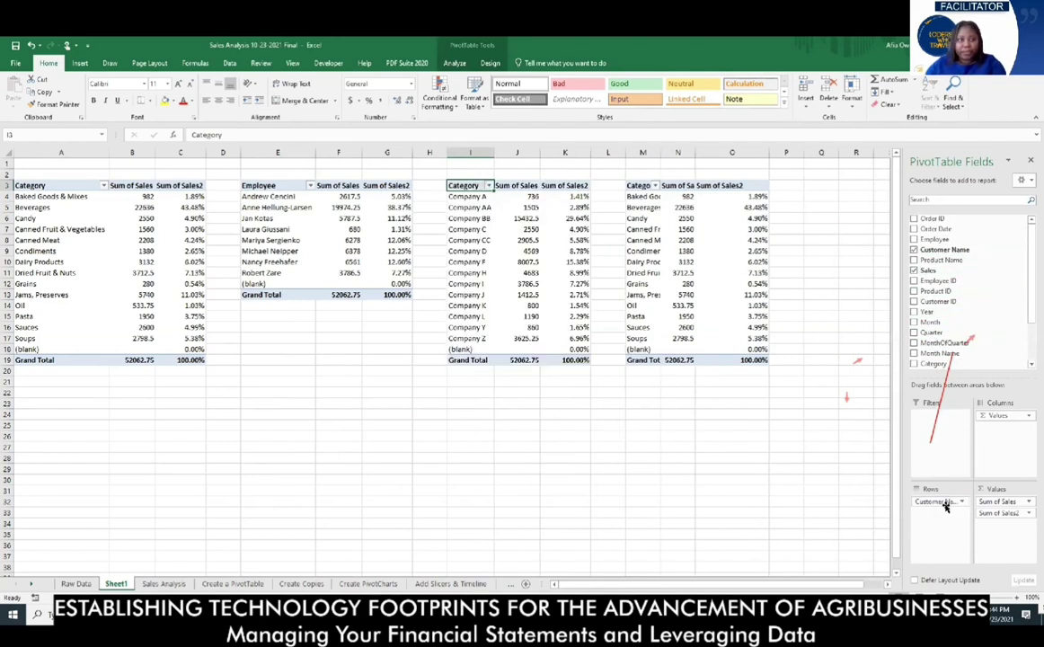
# Change the row header in cell I3 of the third PivotTable to Customer
pyautogui.doubleClick(475, 184)
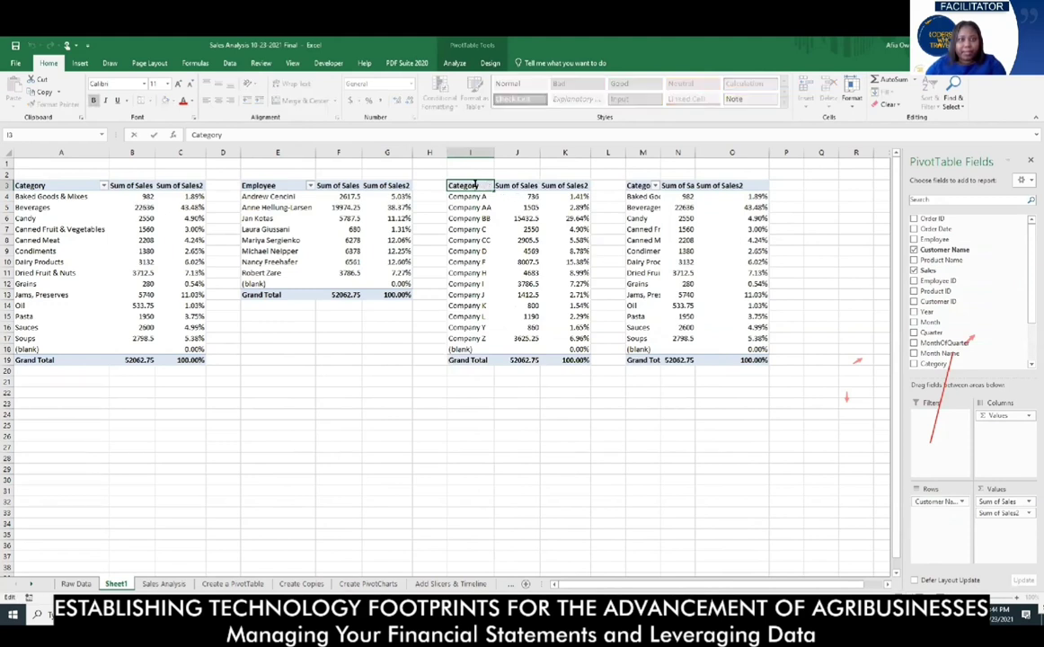
pyautogui.press('BackSpace')
pyautogui.press('BackSpace')
pyautogui.press('BackSpace')
pyautogui.press('BackSpace')
pyautogui.press('BackSpace')
pyautogui.press('BackSpace')
pyautogui.press('BackSpace')
pyautogui.press('BackSpace')
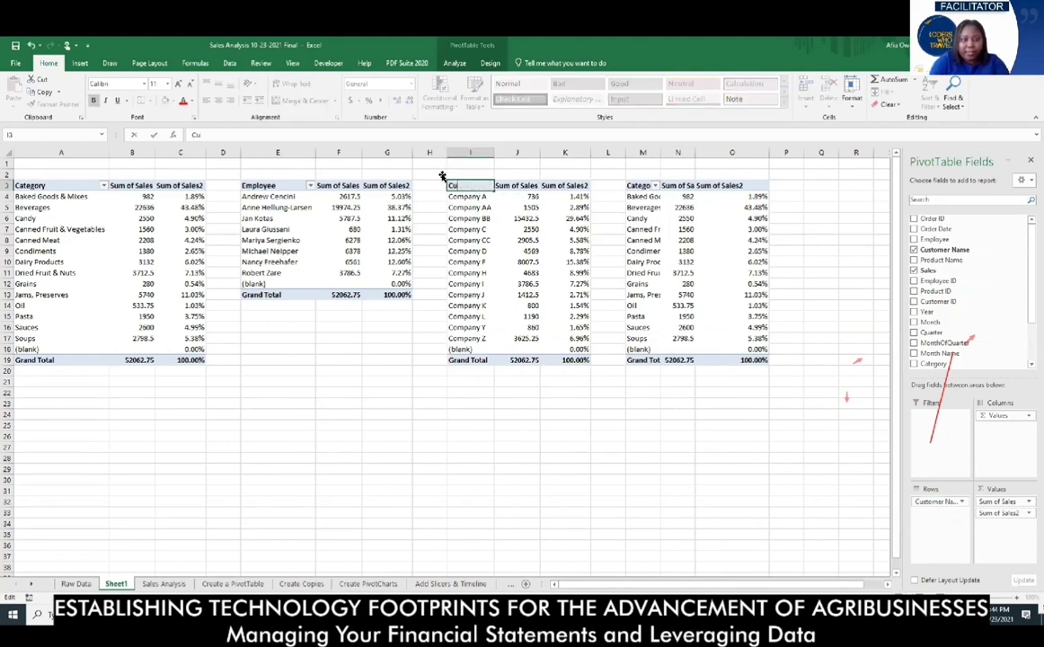
pyautogui.write('Customer')
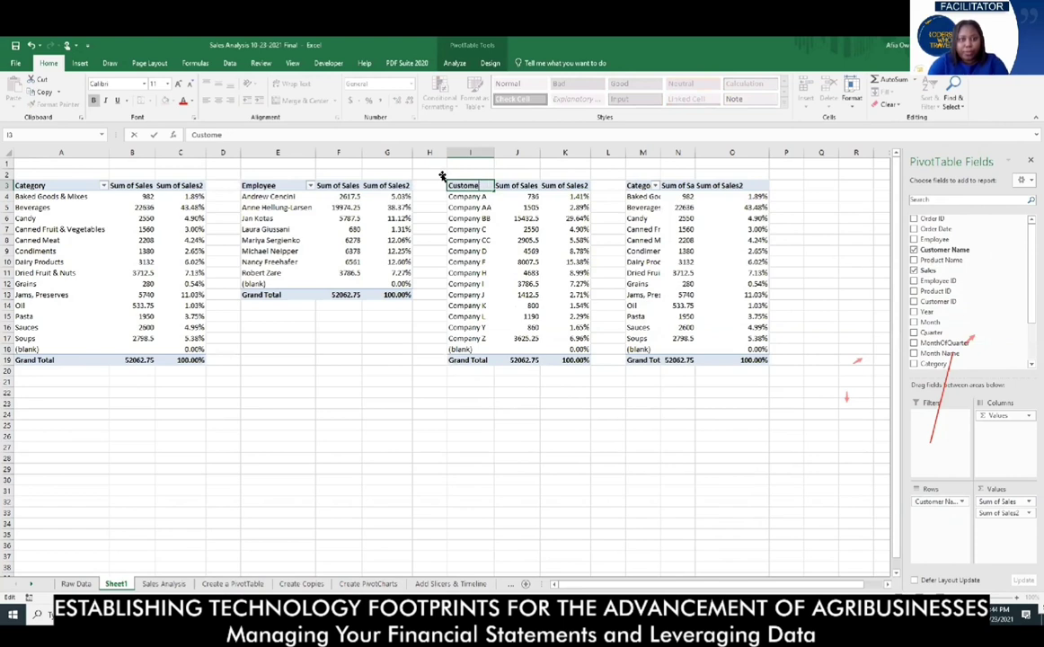
pyautogui.click(542, 423)
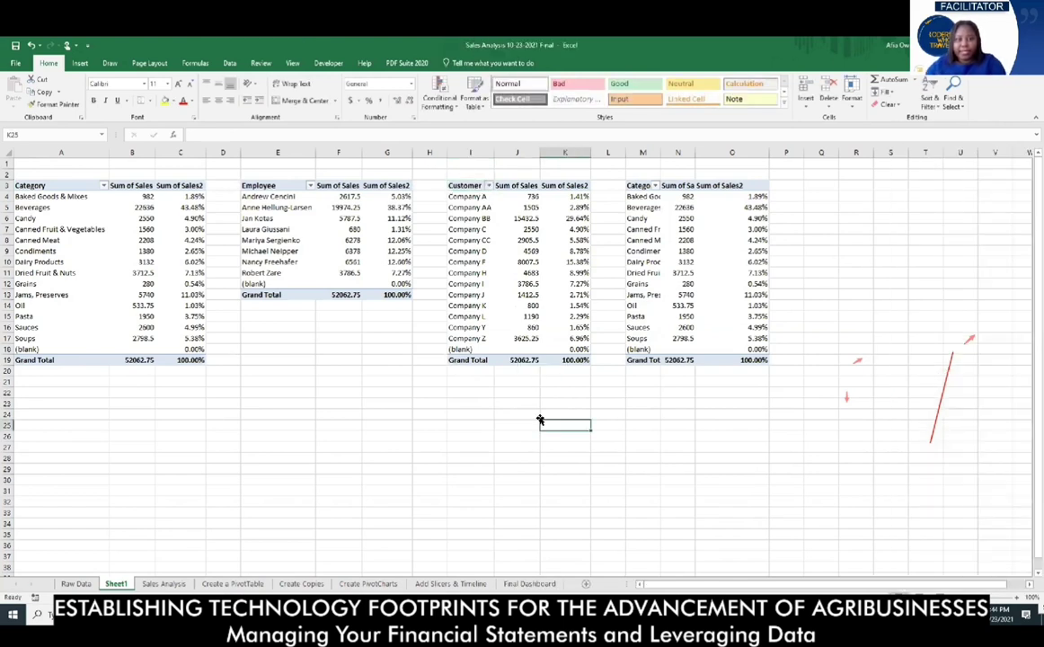
# Replace the Category field with Product Name in the rows of the copied PivotTable starting at M3
pyautogui.click(704, 261)
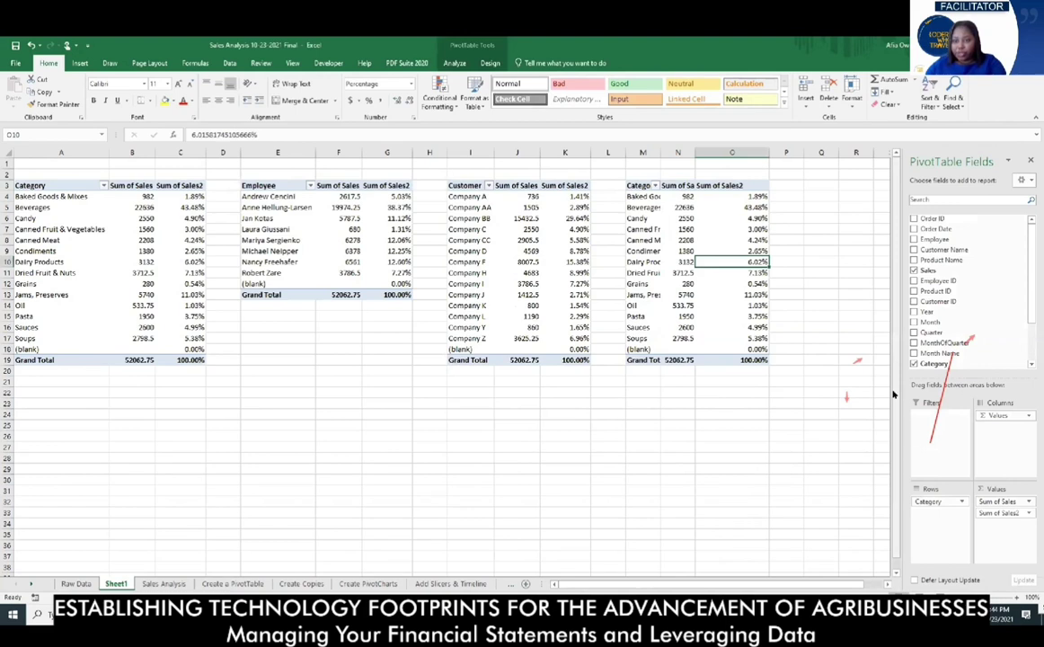
pyautogui.click(975, 357)
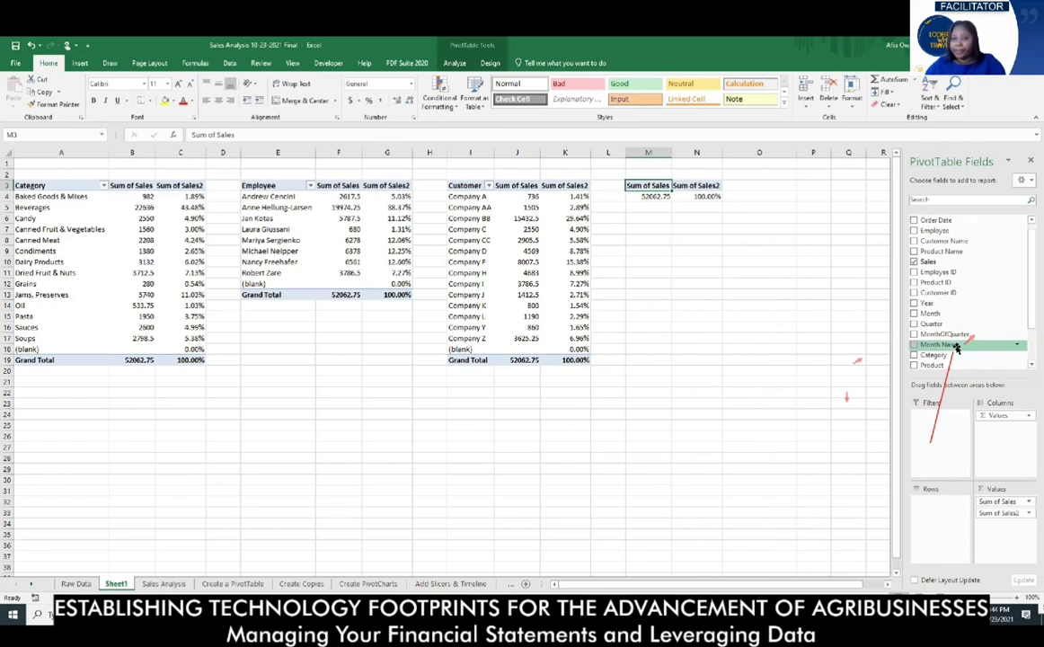
pyautogui.scroll(-2, 955, 313)
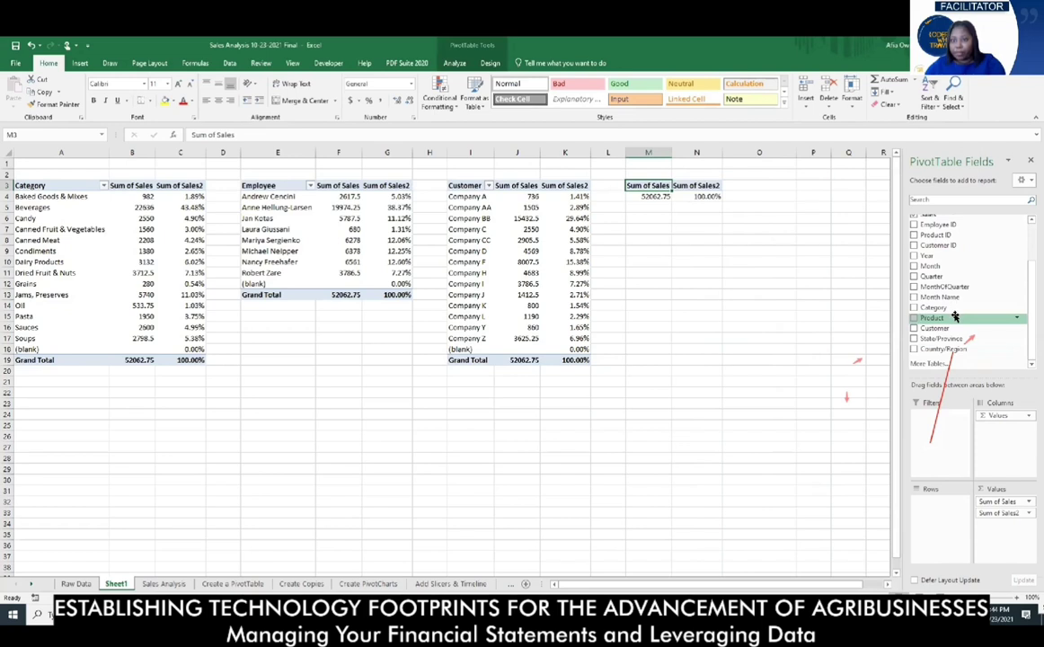
pyautogui.scroll(2, 955, 273)
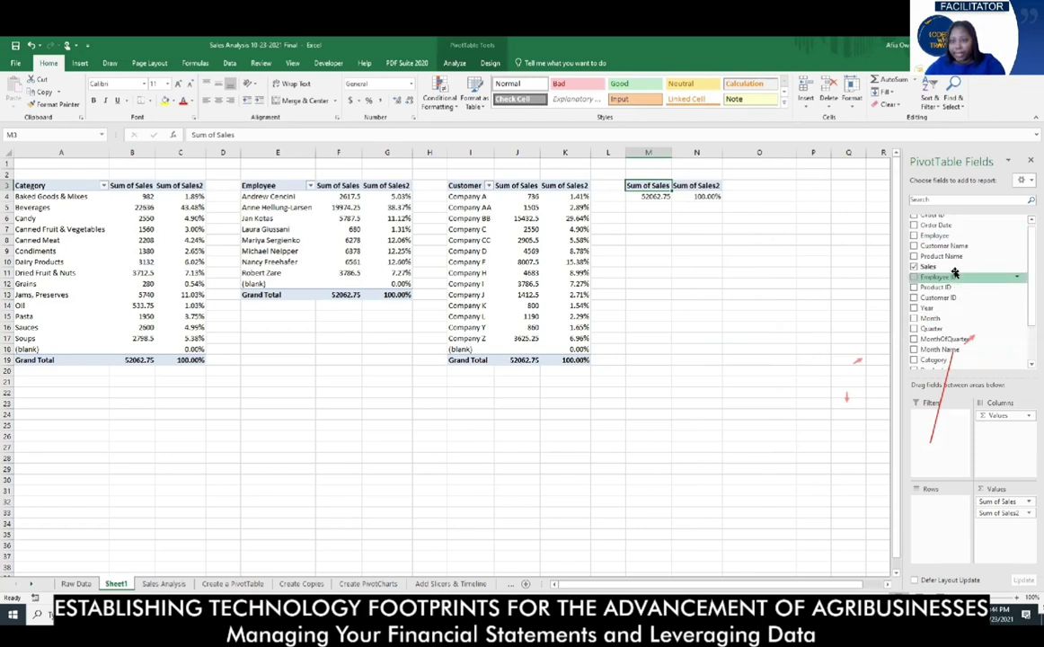
pyautogui.moveTo(955, 274)
pyautogui.mouseDown()
pyautogui.moveTo(916, 478)
pyautogui.moveTo(931, 516)
pyautogui.moveTo(935, 504)
pyautogui.mouseUp()
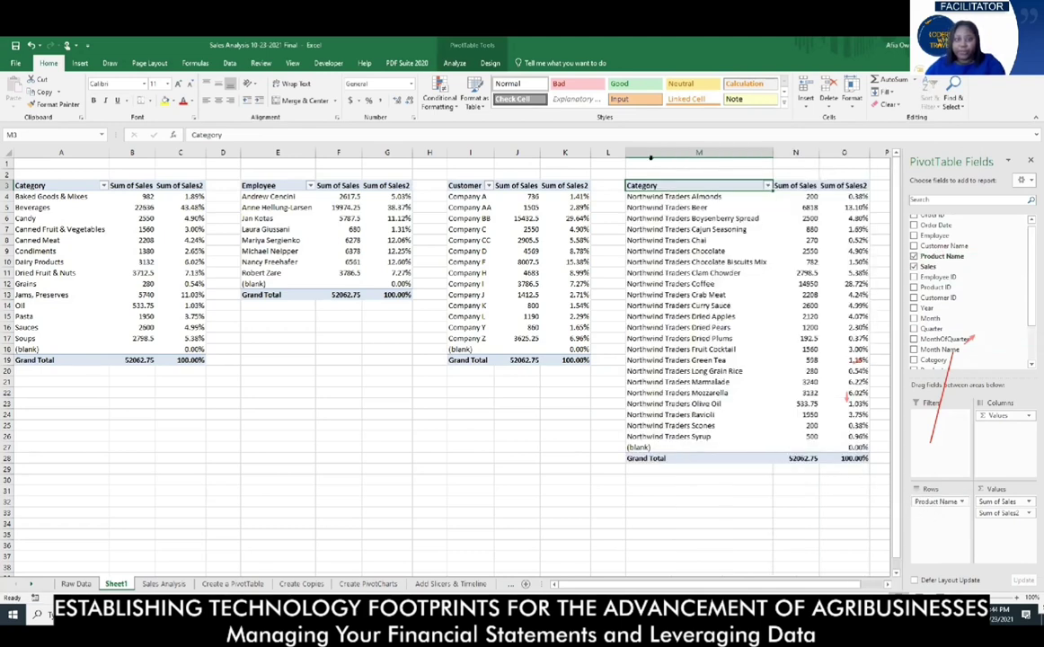
# Change the row header in cell M3 of the fourth PivotTable to Product
pyautogui.doubleClick(656, 184)
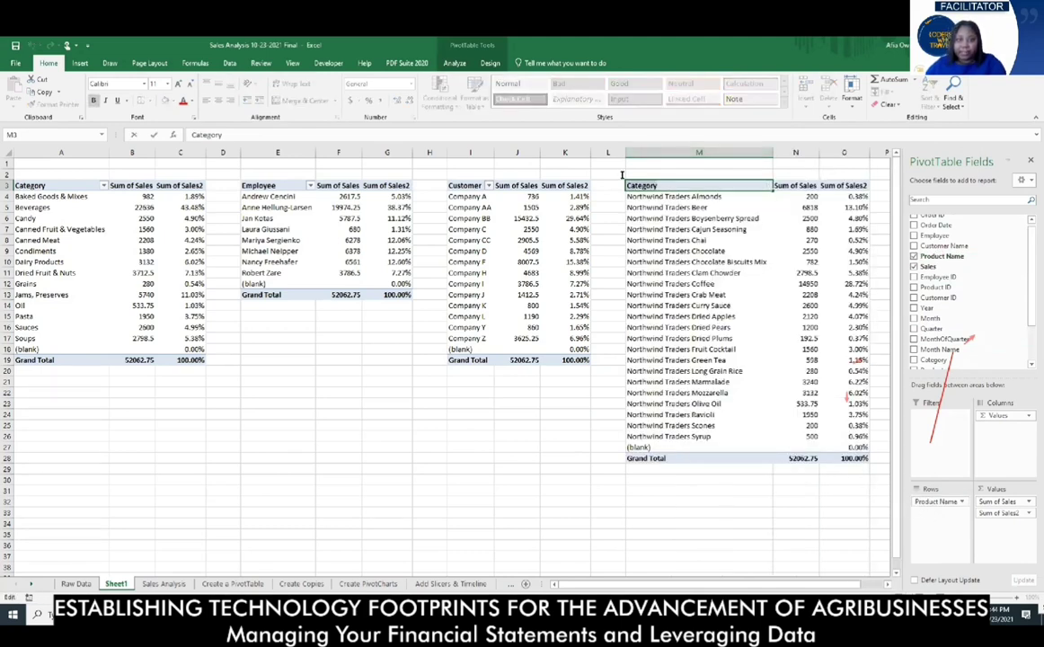
pyautogui.write('Product')
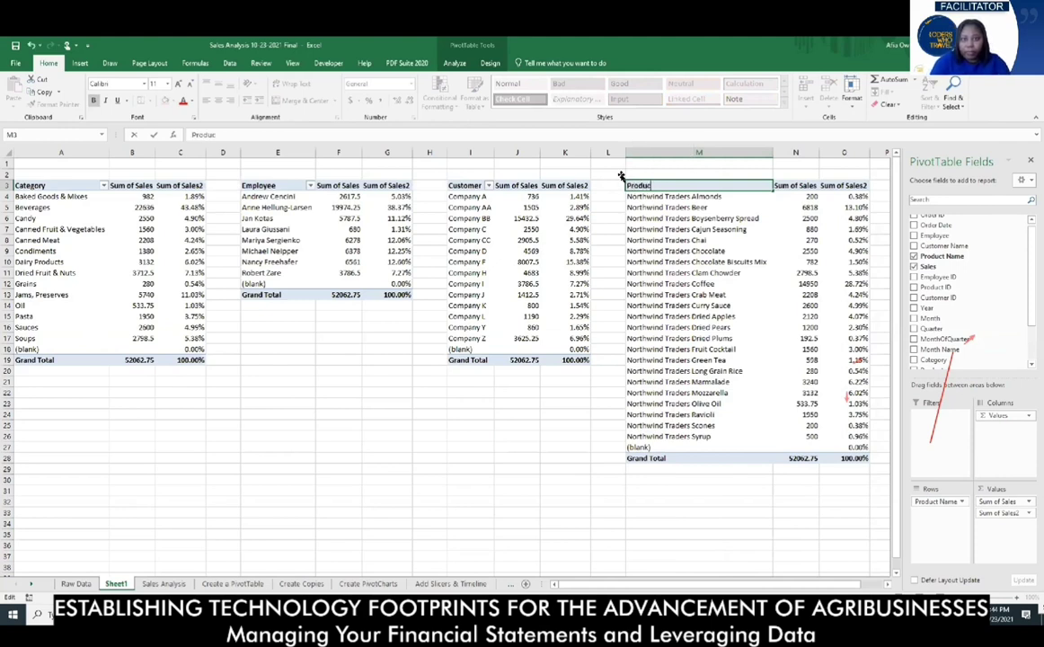
pyautogui.click(699, 479)
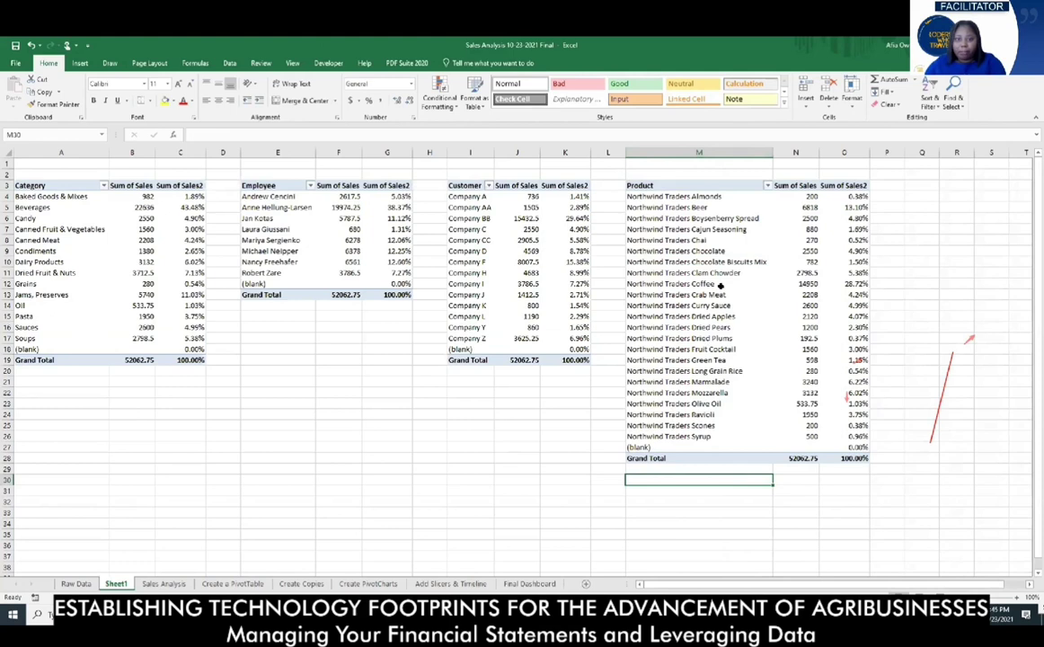
# Apply a Top 10 value filter to the Product PivotTable, showing the top 10 items by Sum of Sales
pyautogui.click(766, 186)
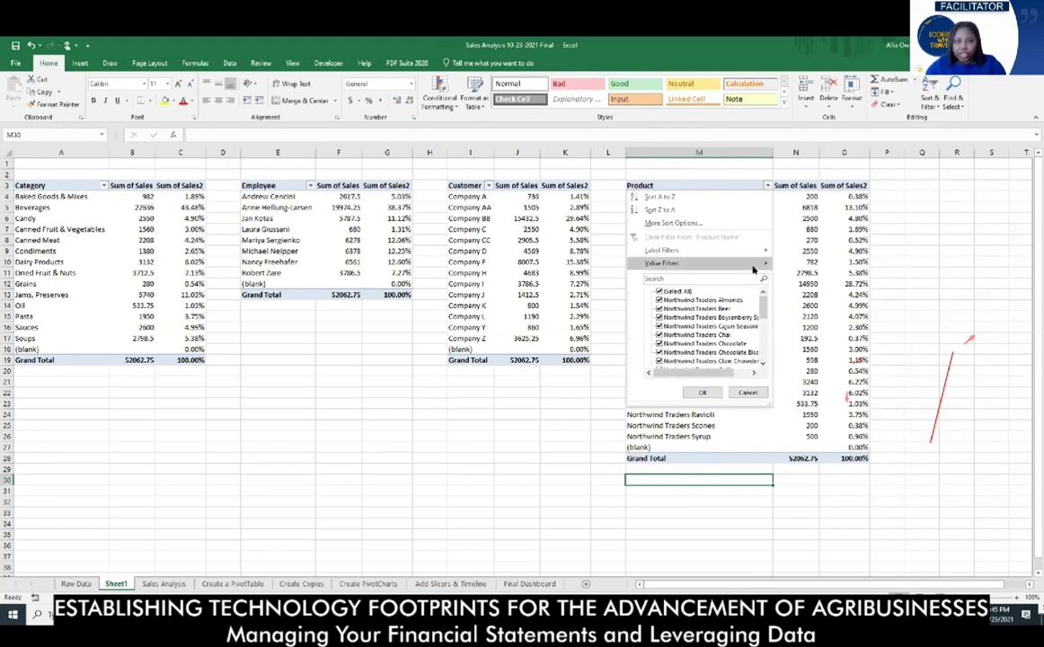
pyautogui.moveTo(755, 268)
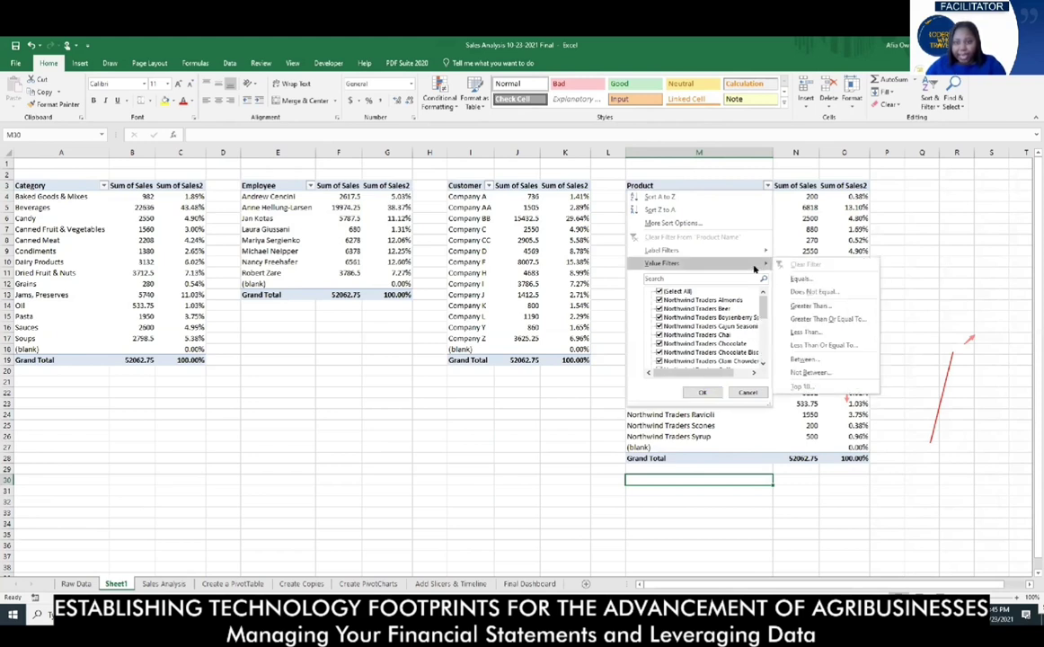
pyautogui.click(832, 388)
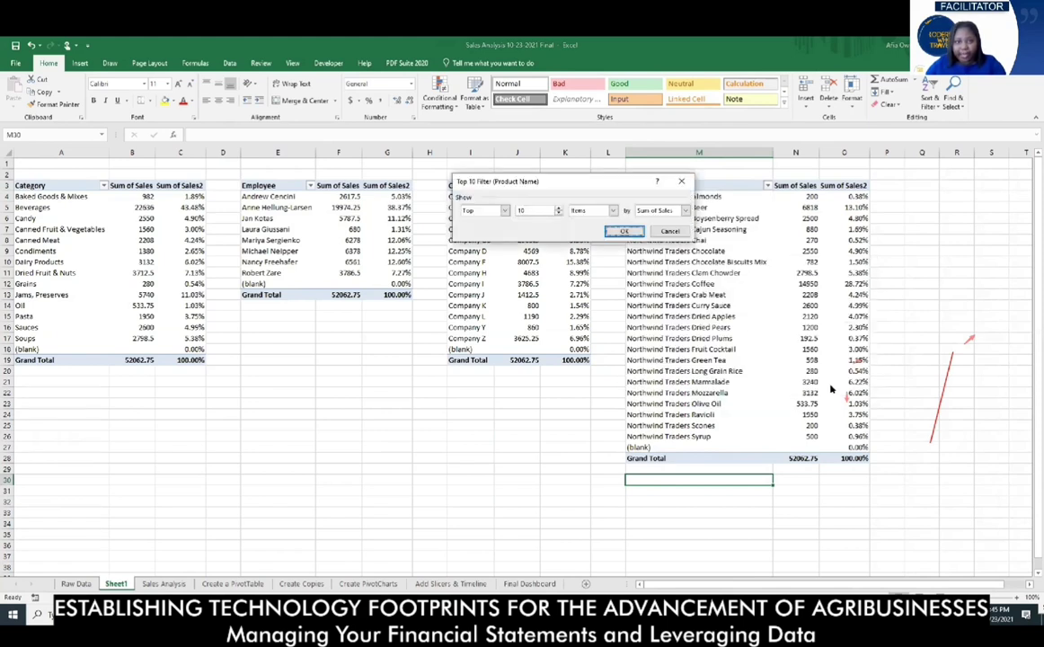
pyautogui.click(622, 232)
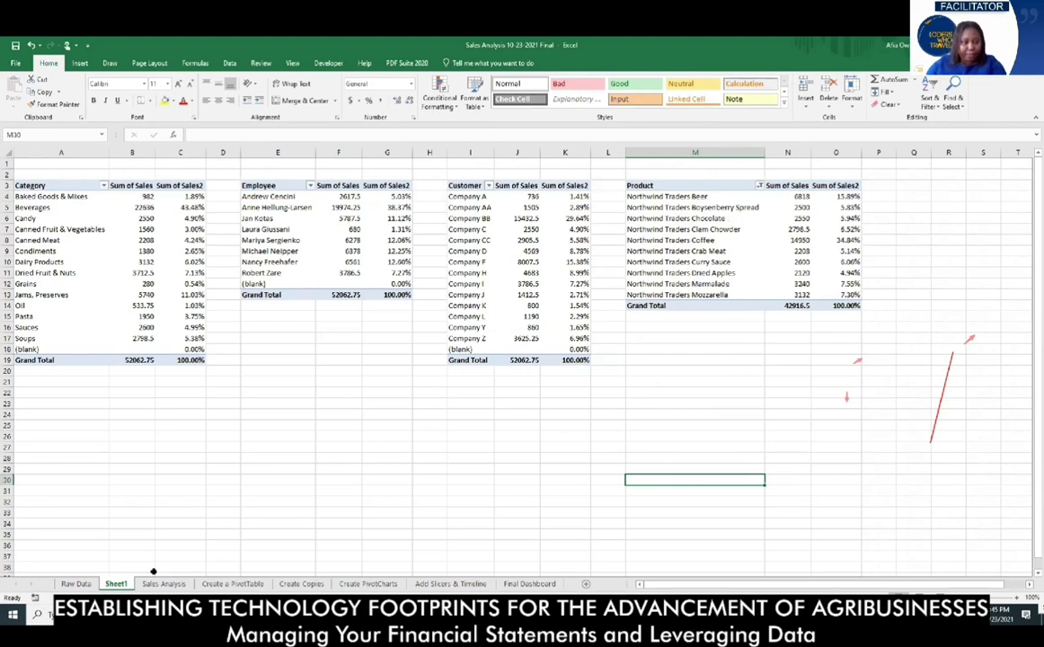
# Try to rename the Sheet1 worksheet as Create Copies
pyautogui.doubleClick(118, 583)
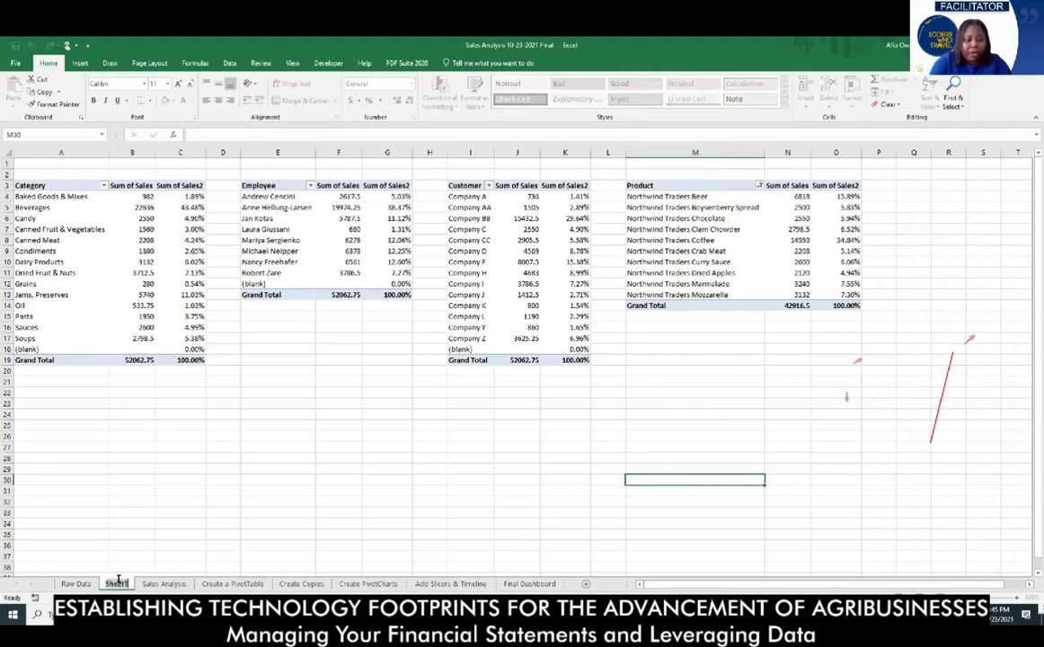
pyautogui.write('Create')
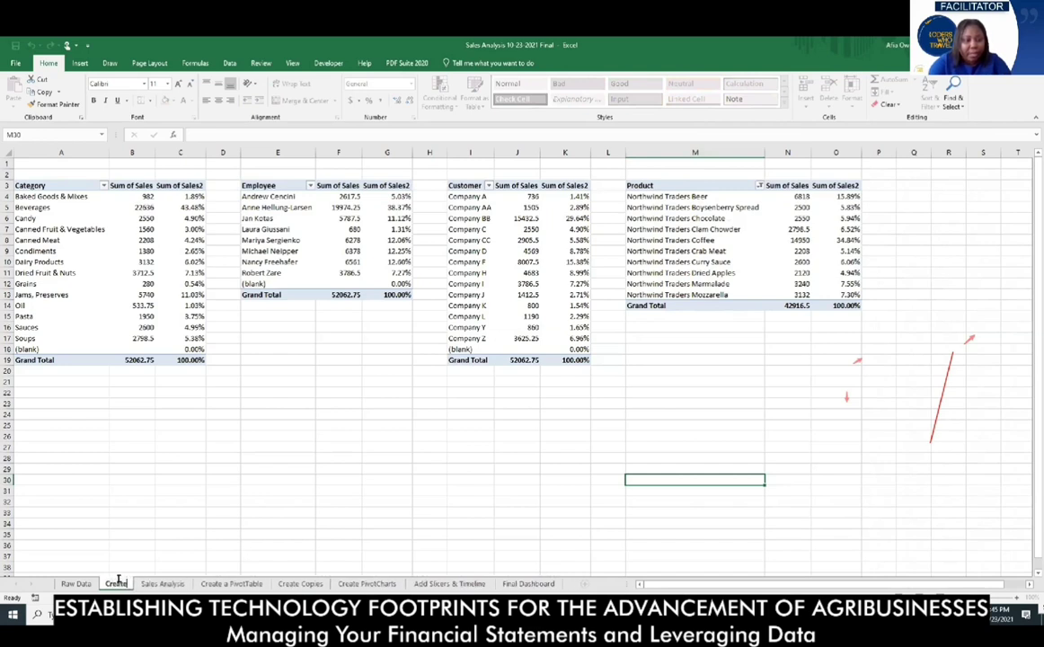
pyautogui.write(' Piv')
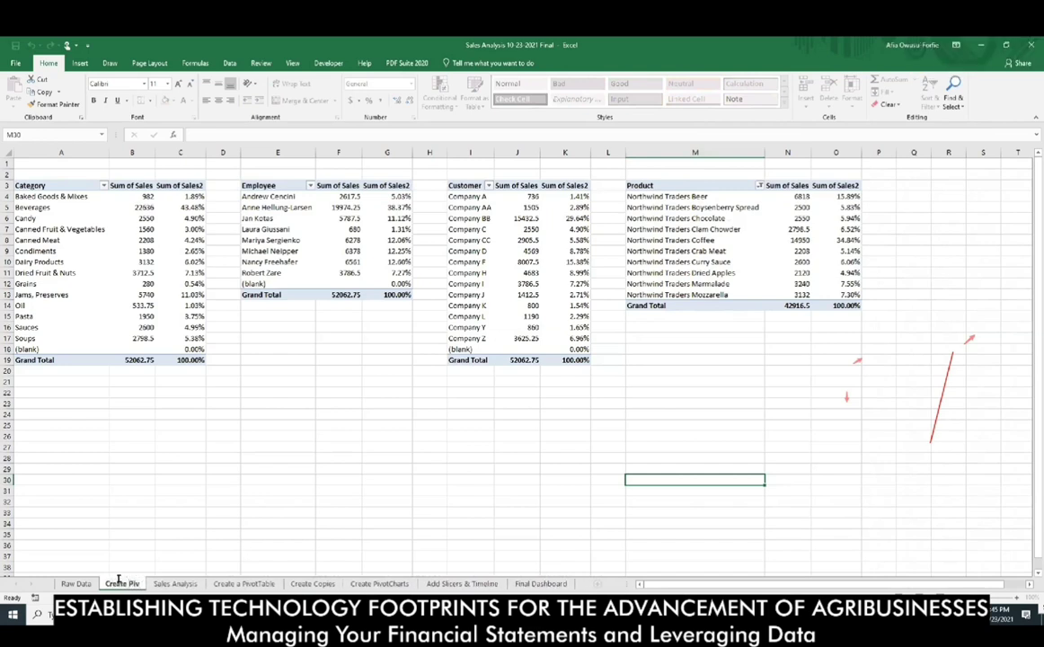
pyautogui.press('BackSpace')
pyautogui.press('BackSpace')
pyautogui.press('BackSpace')
pyautogui.write('Copie')
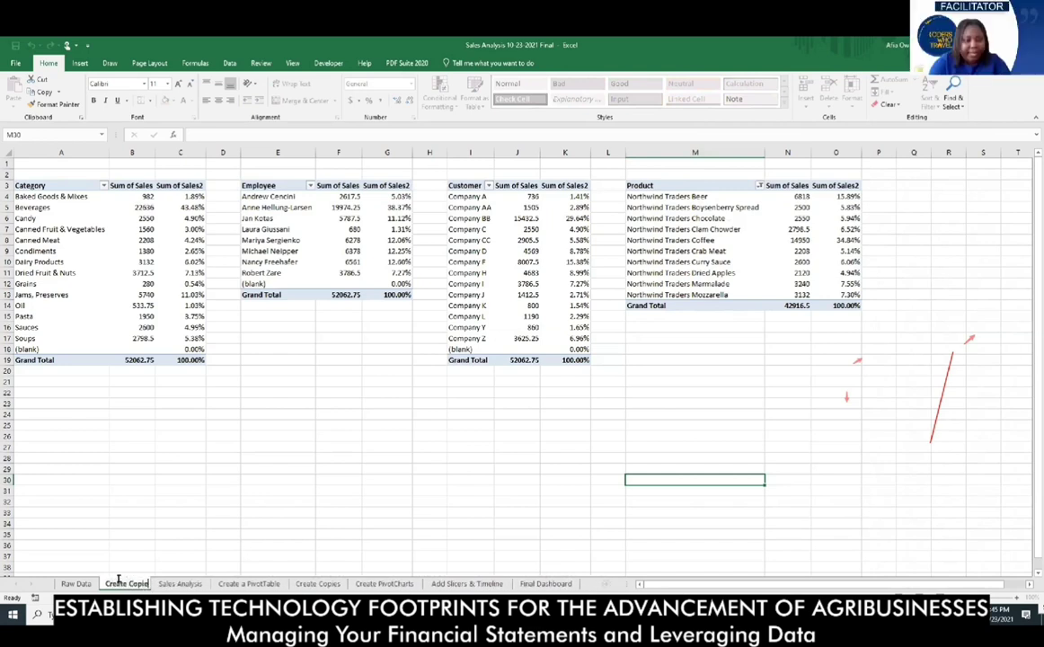
pyautogui.write('s')
pyautogui.press('Return')
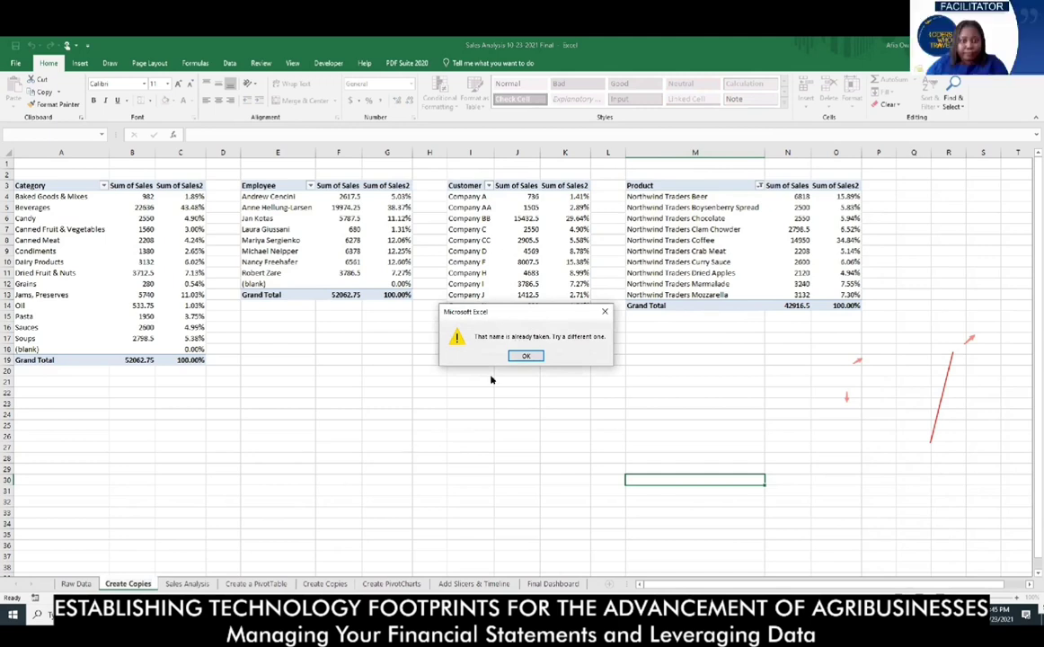
pyautogui.click(517, 355)
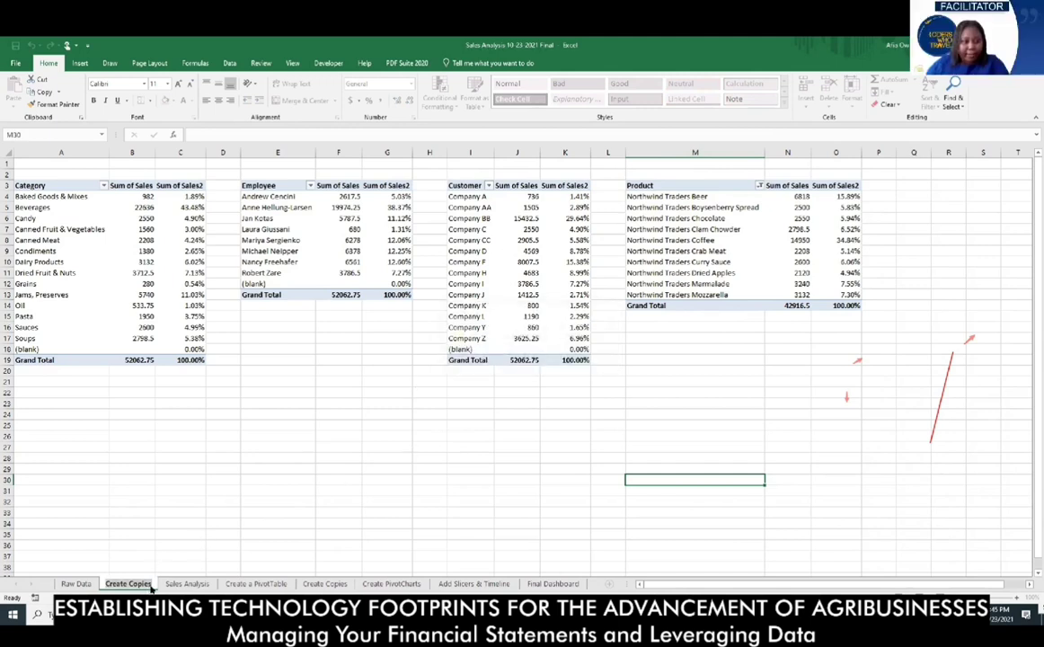
# Rename the worksheet holding the four PivotTables as "Create Copies - Demo"
pyautogui.press('Return')
pyautogui.press('Return')
pyautogui.write('Cr')
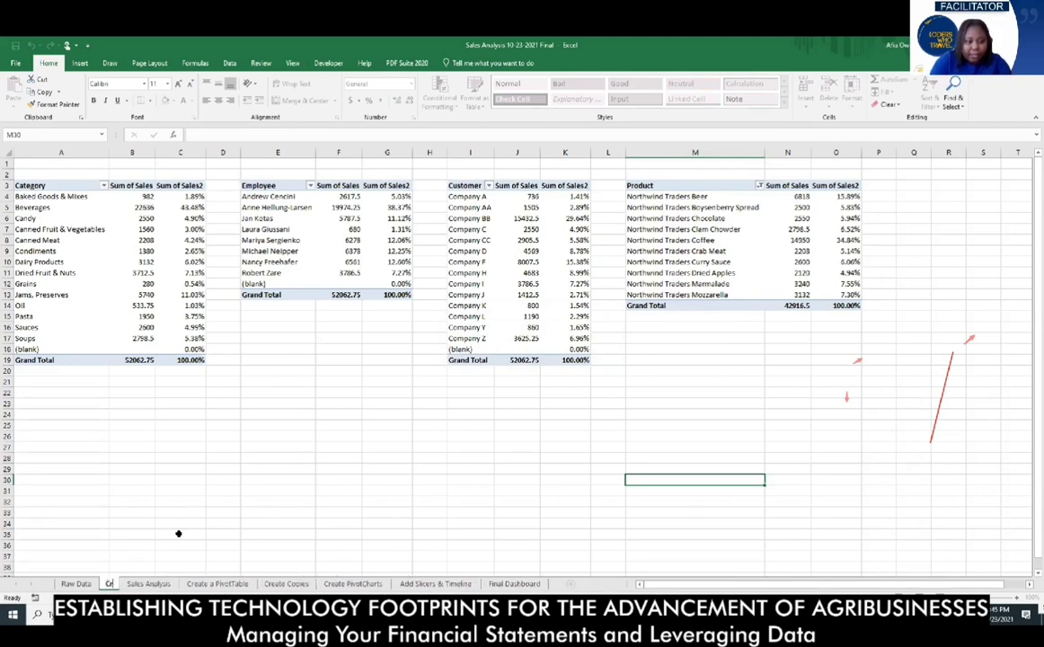
pyautogui.write('eate Cop')
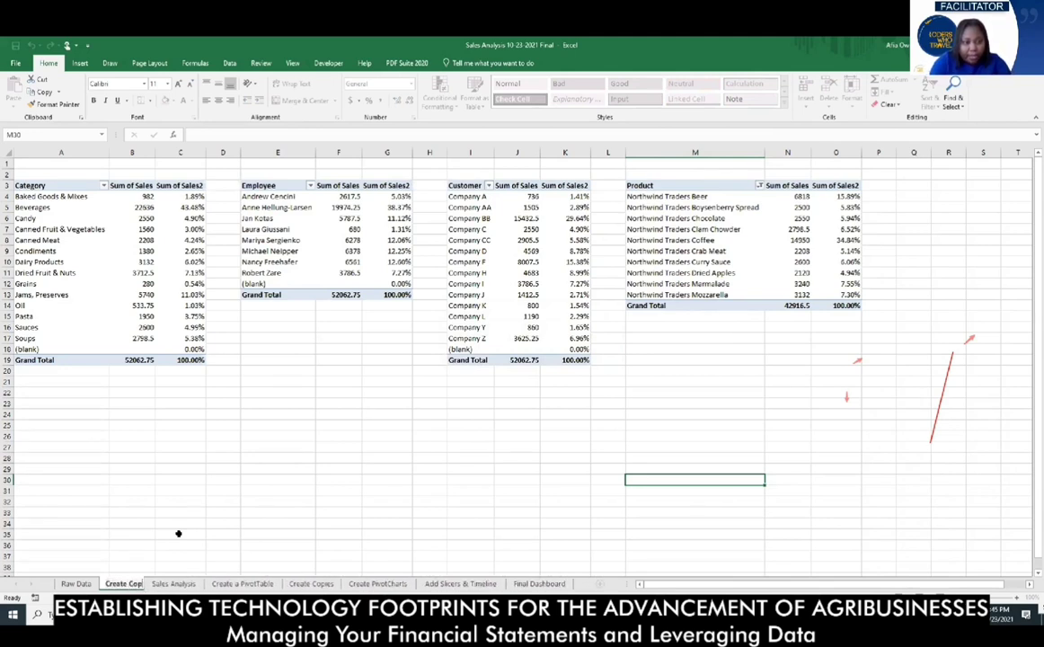
pyautogui.write('ies')
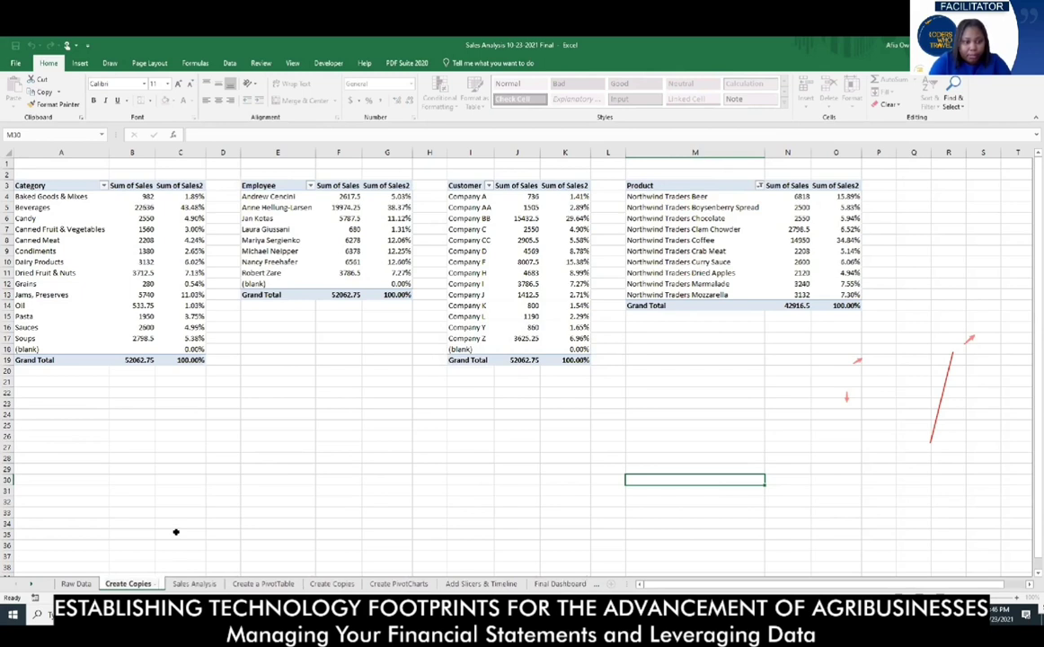
pyautogui.write(' Demo')
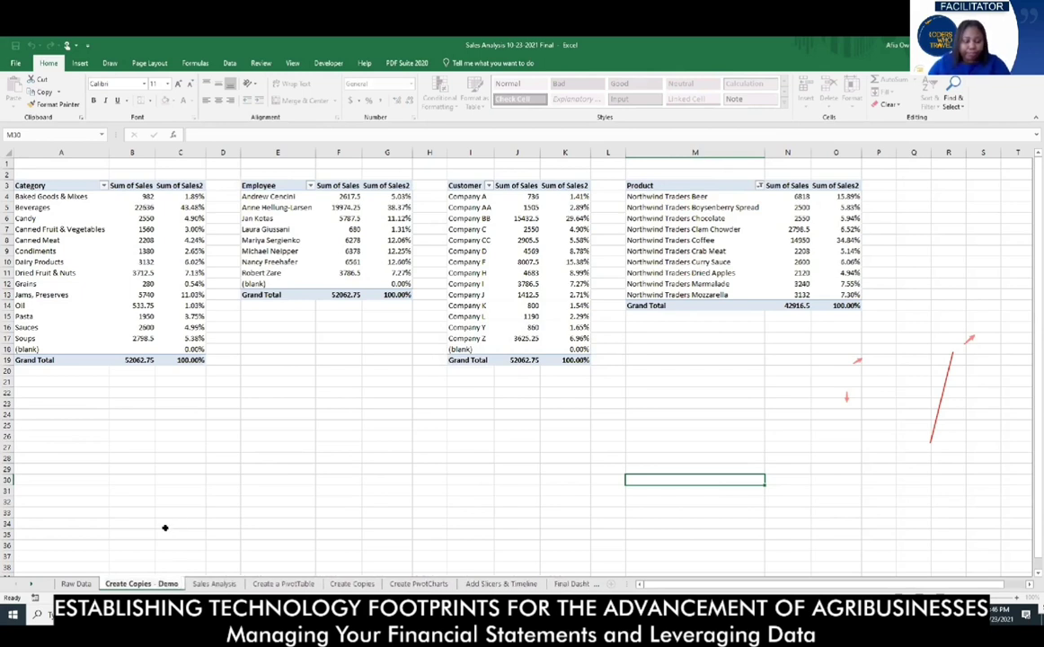
pyautogui.click(338, 502)
pyautogui.click(204, 523)
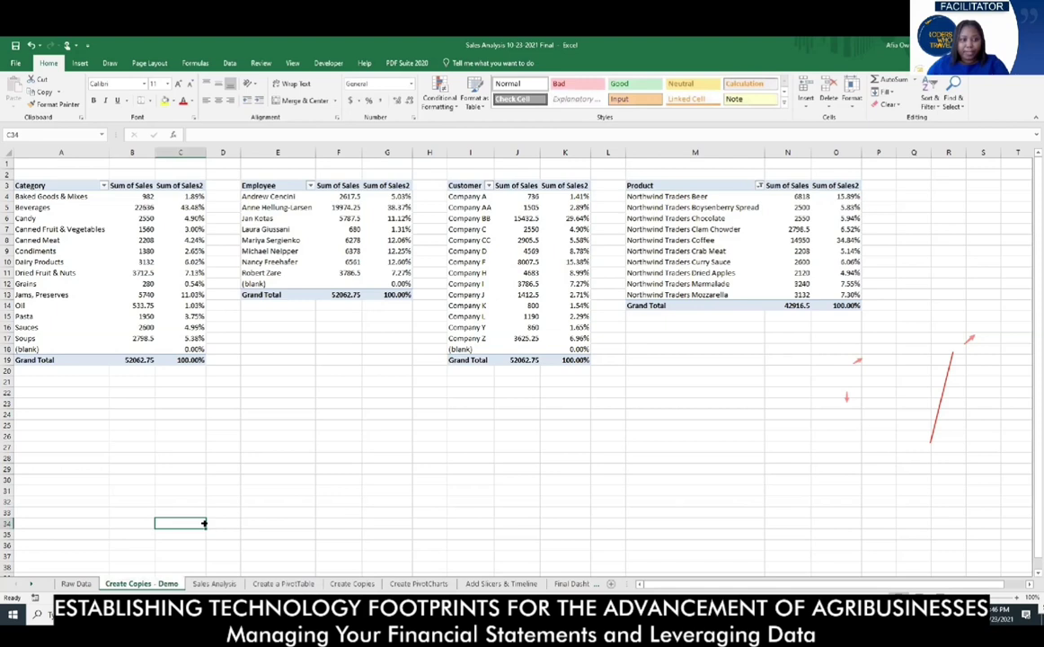
# Duplicate the "Create Copies - Demo" worksheet and place the original directly after Raw Data, ahead of its copy
pyautogui.rightClick(163, 577)
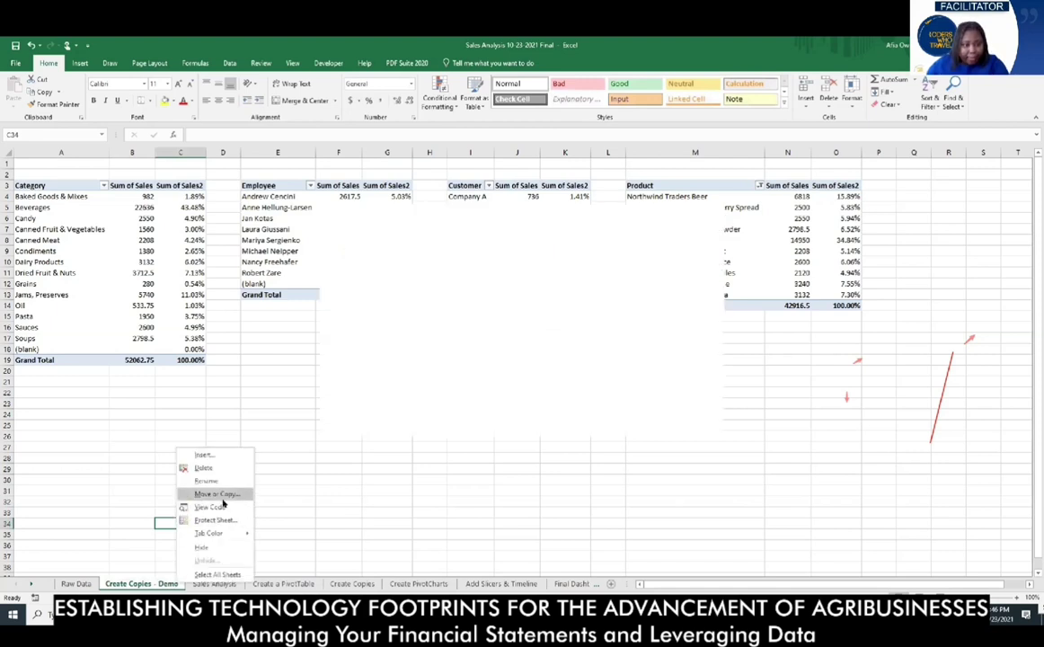
pyautogui.click(183, 584)
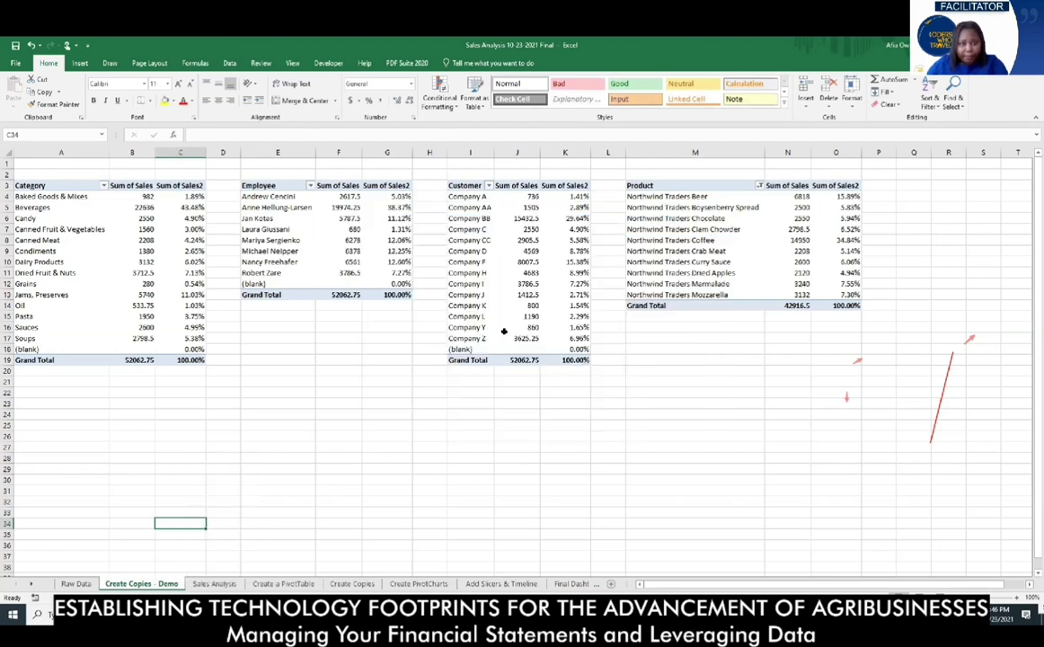
pyautogui.rightClick(176, 584)
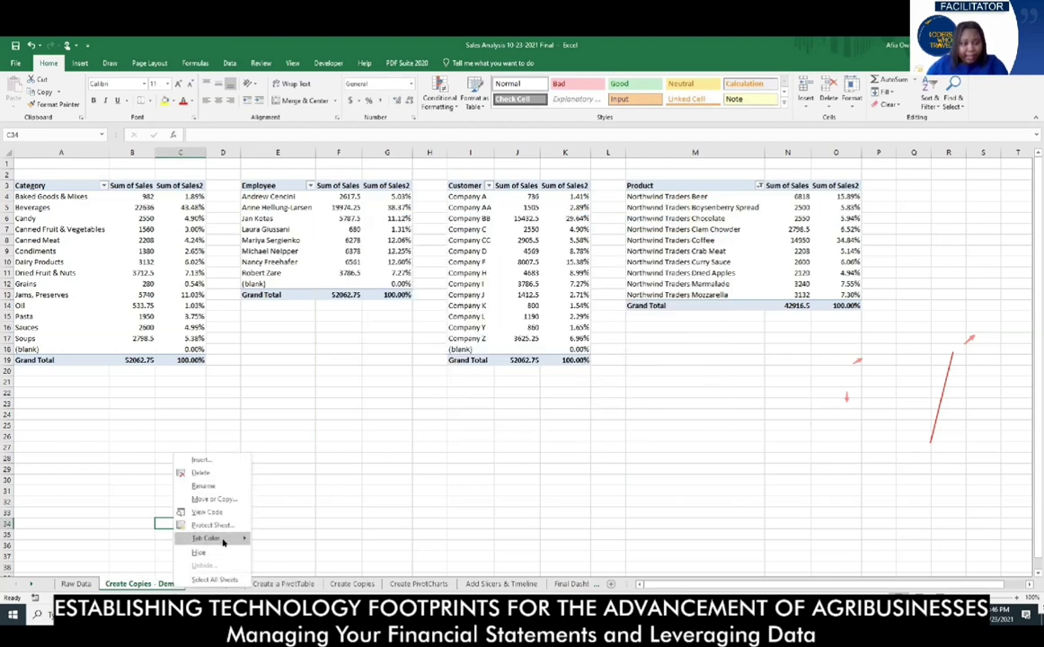
pyautogui.moveTo(224, 540)
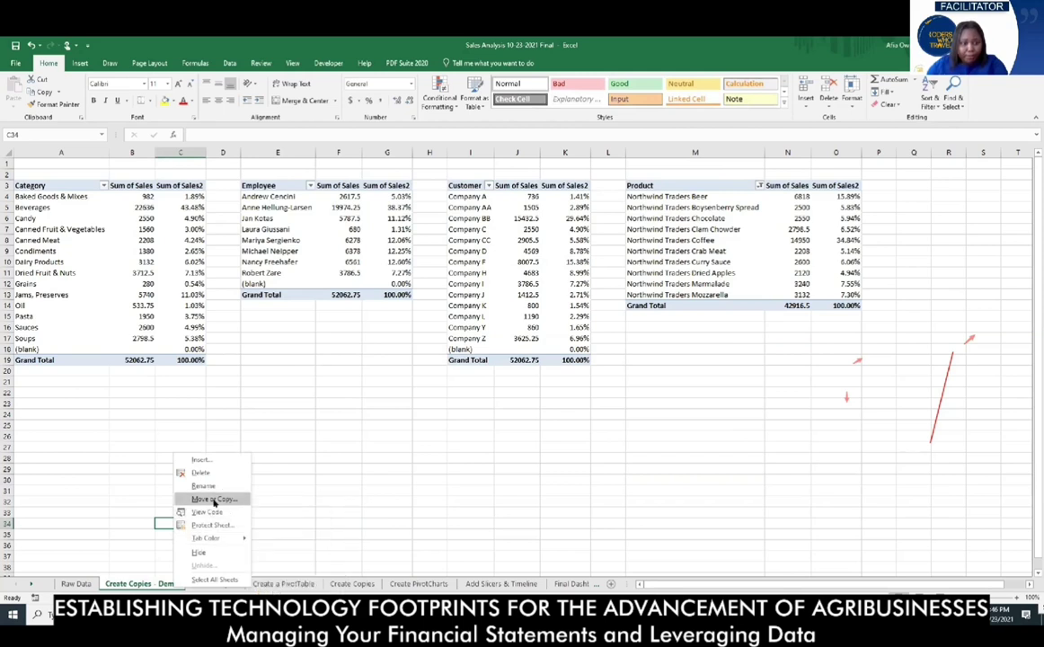
pyautogui.click(212, 498)
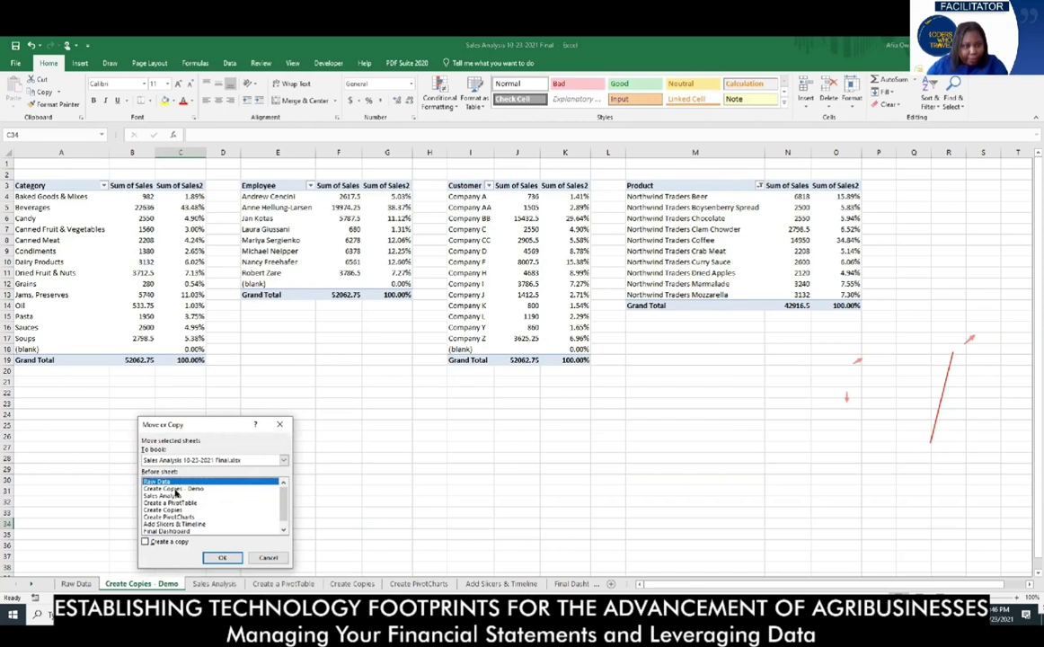
pyautogui.click(176, 489)
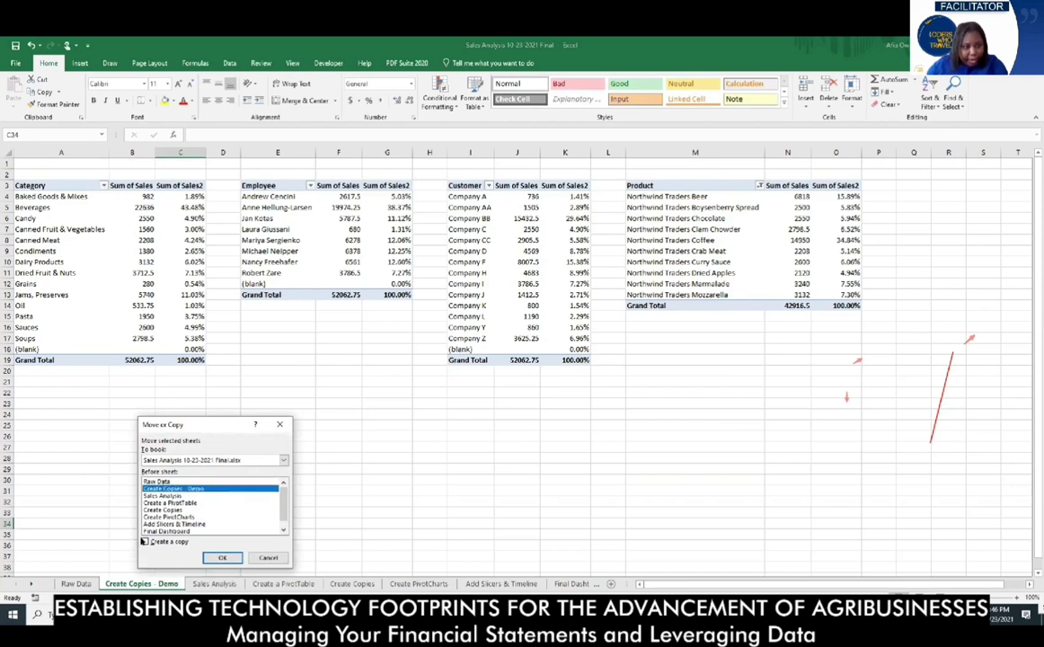
pyautogui.click(145, 541)
pyautogui.click(221, 557)
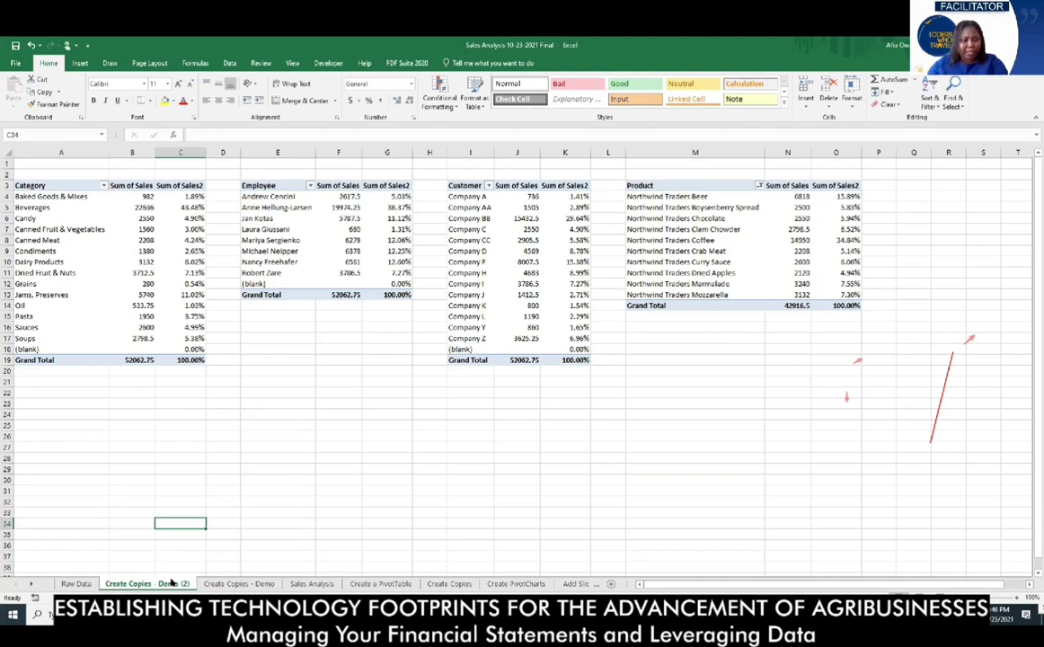
pyautogui.moveTo(236, 582); pyautogui.dragTo(101, 582)
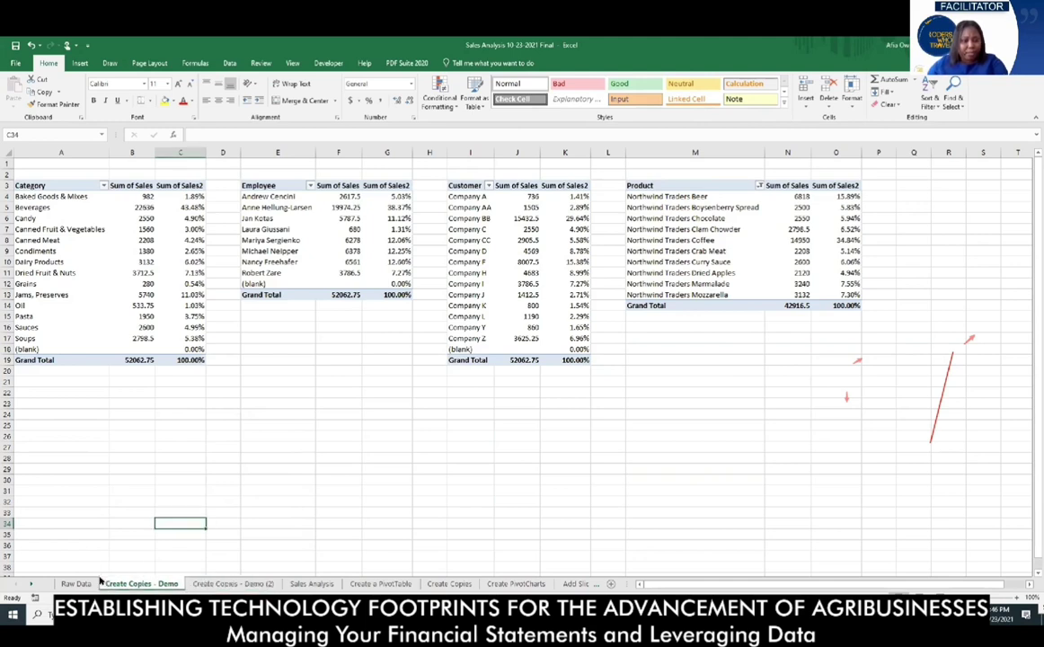
# Rename the duplicated worksheet as "Create PivotCharts - Demo"
pyautogui.click(219, 584)
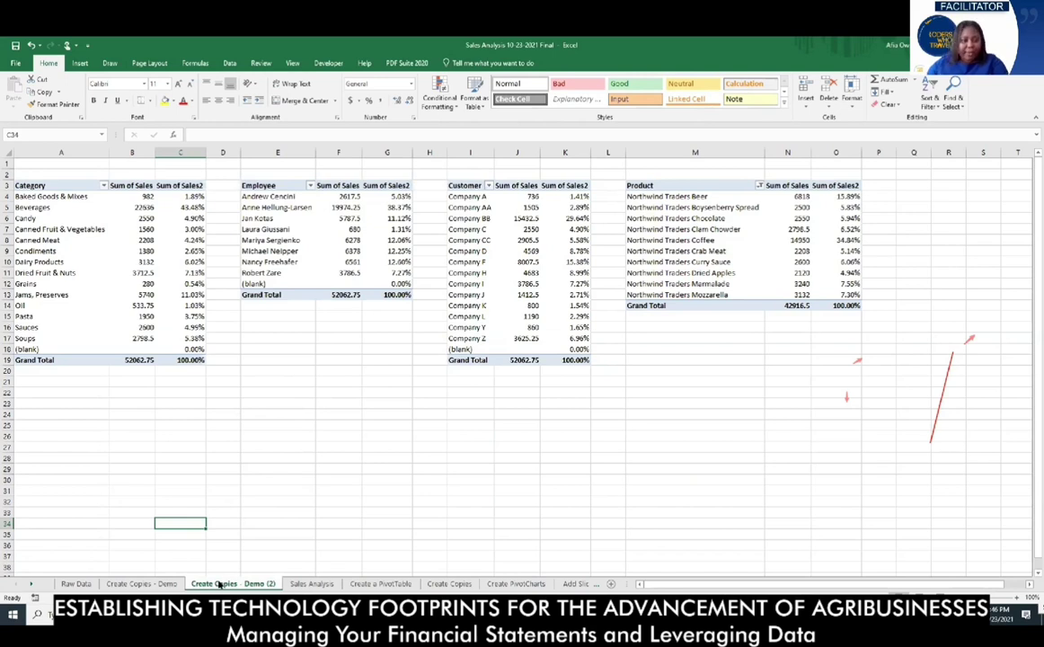
pyautogui.moveTo(220, 584); pyautogui.dragTo(236, 584)
pyautogui.write('Charts')
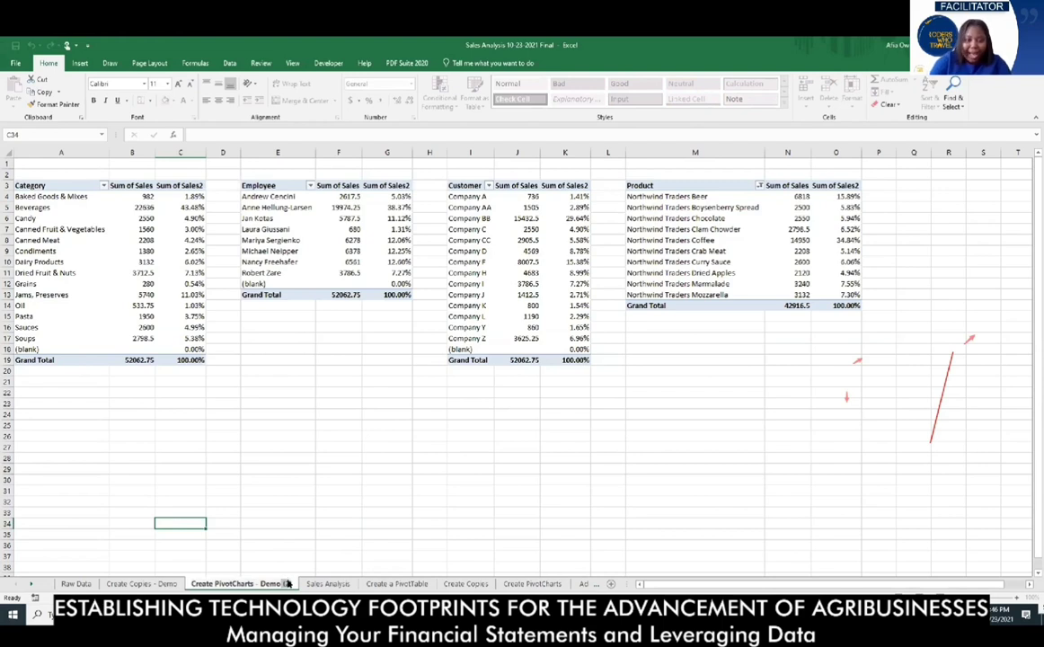
pyautogui.press('BackSpace')
pyautogui.press('BackSpace')
pyautogui.press('BackSpace')
pyautogui.press('BackSpace')
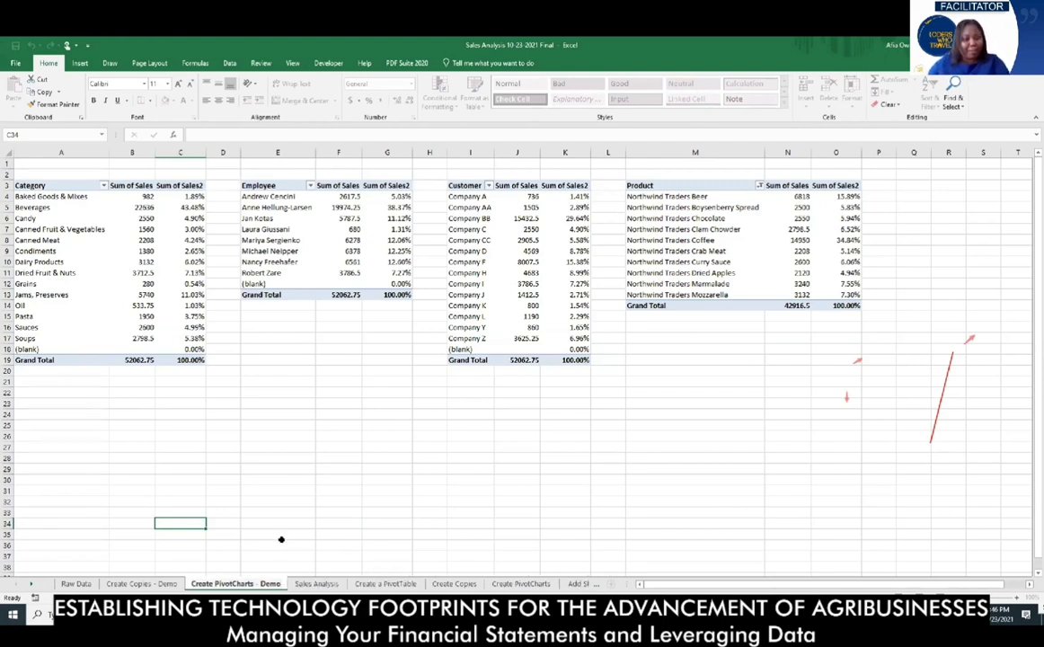
pyautogui.click(274, 543)
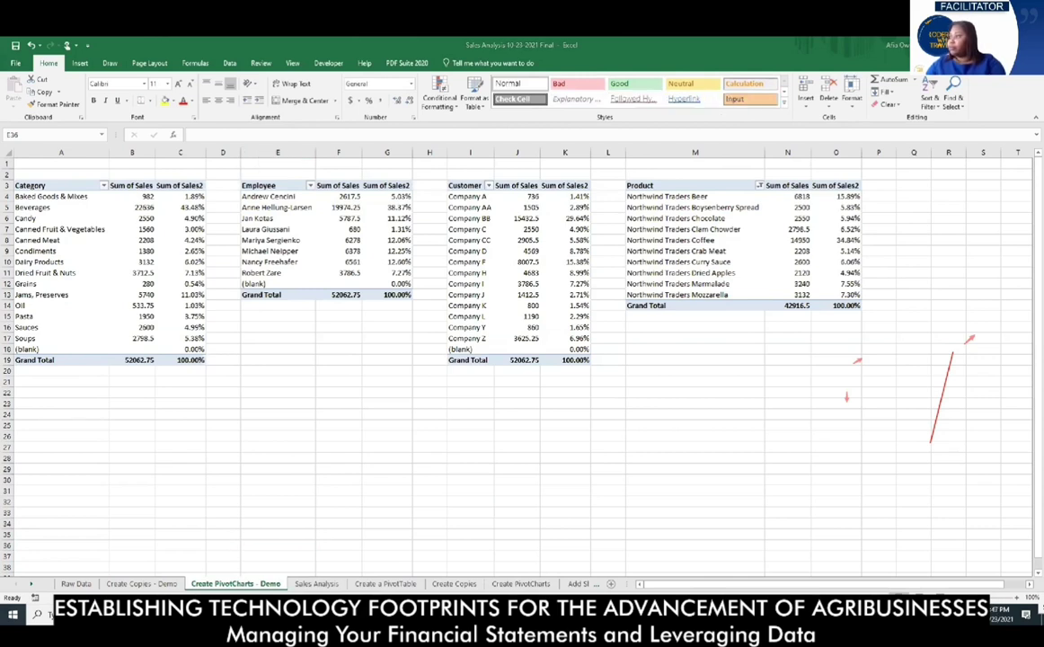
# Insert a combo PivotChart for the Category PivotTable, with Sum of Sales as clustered columns and Sum of Sales2 as a secondary-axis line
pyautogui.click(76, 200)
pyautogui.click(79, 208)
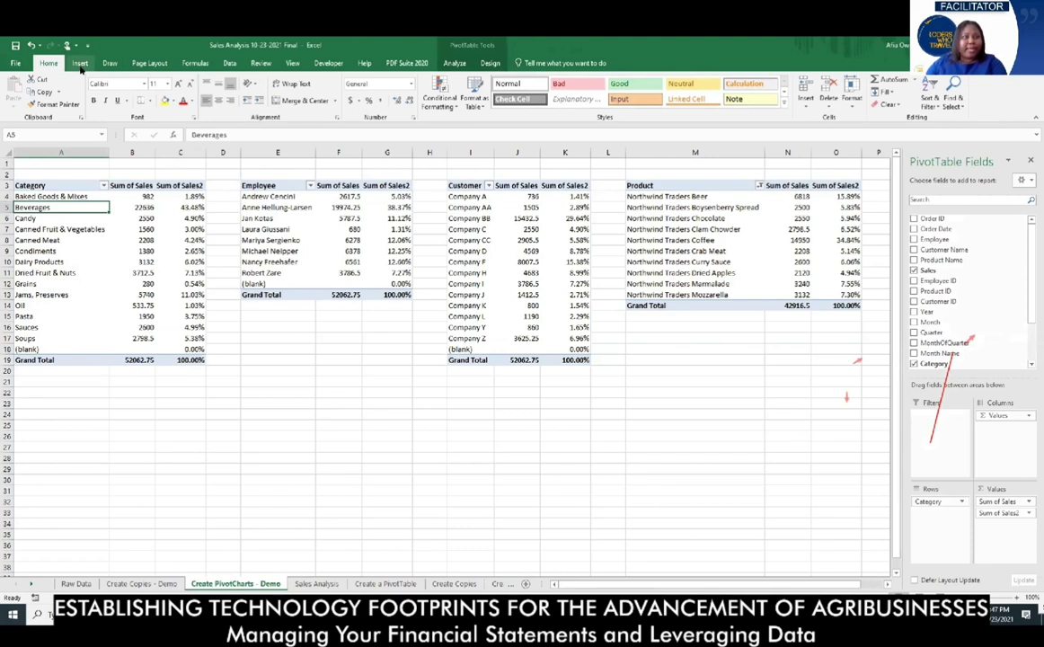
pyautogui.click(455, 62)
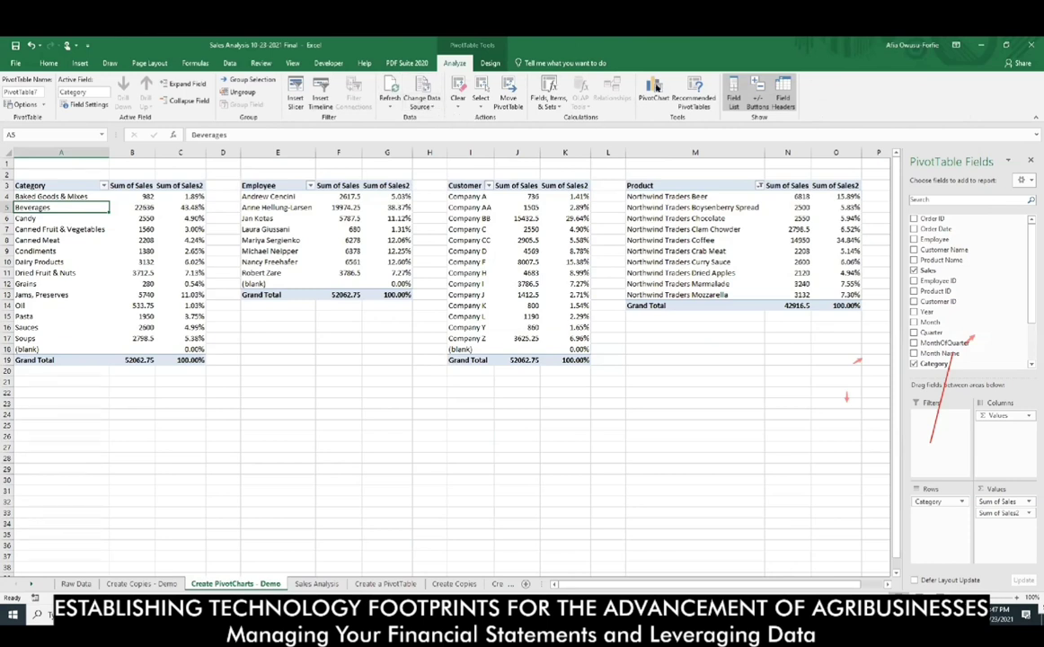
pyautogui.click(655, 90)
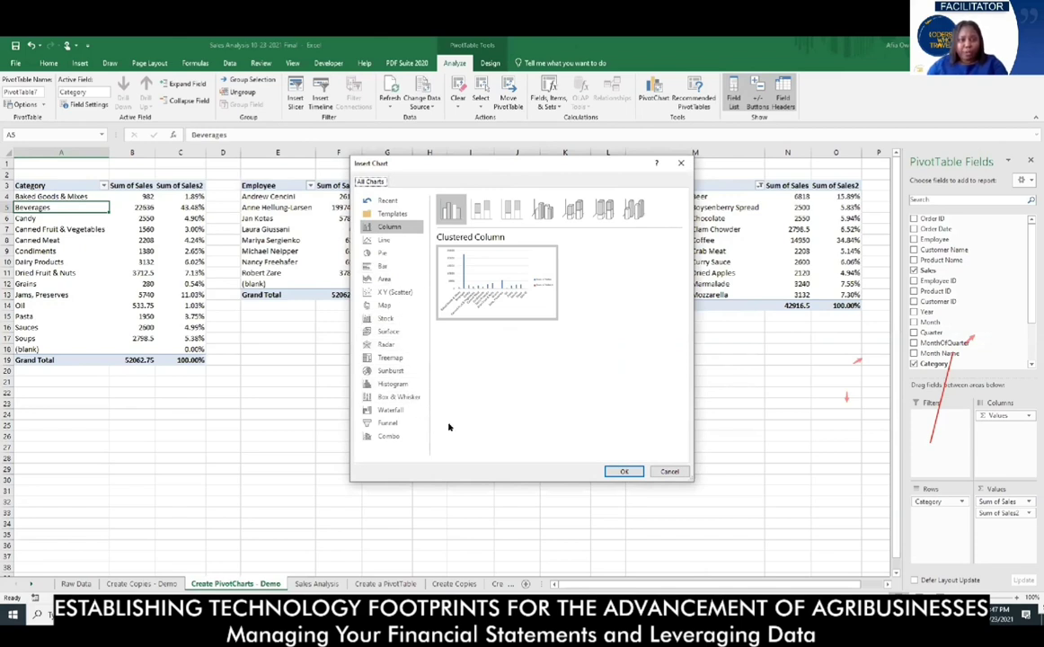
pyautogui.click(392, 438)
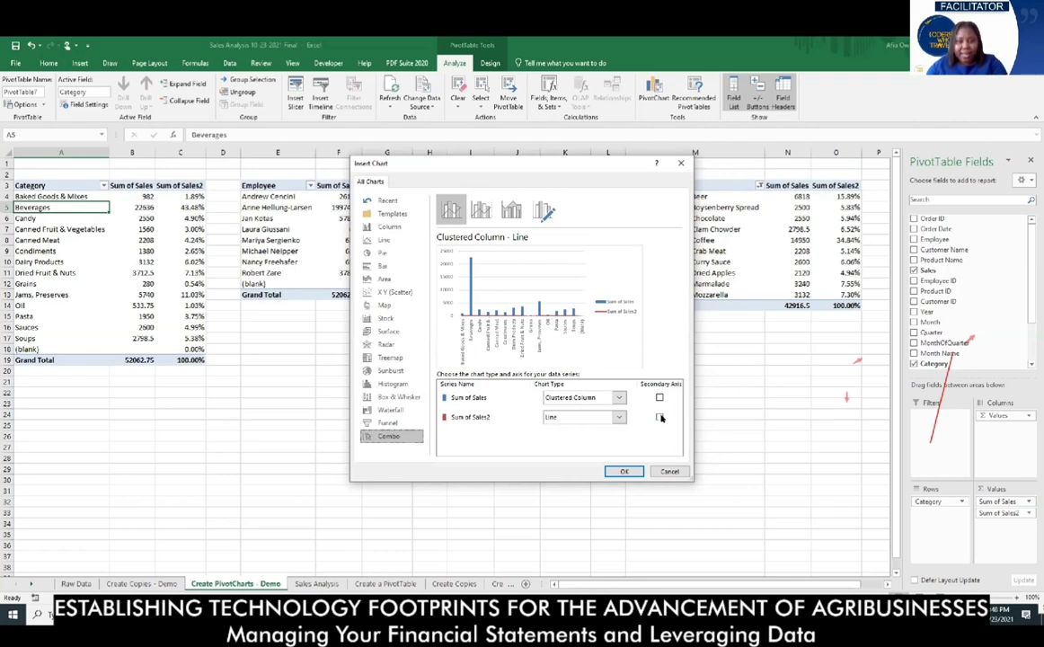
pyautogui.click(660, 417)
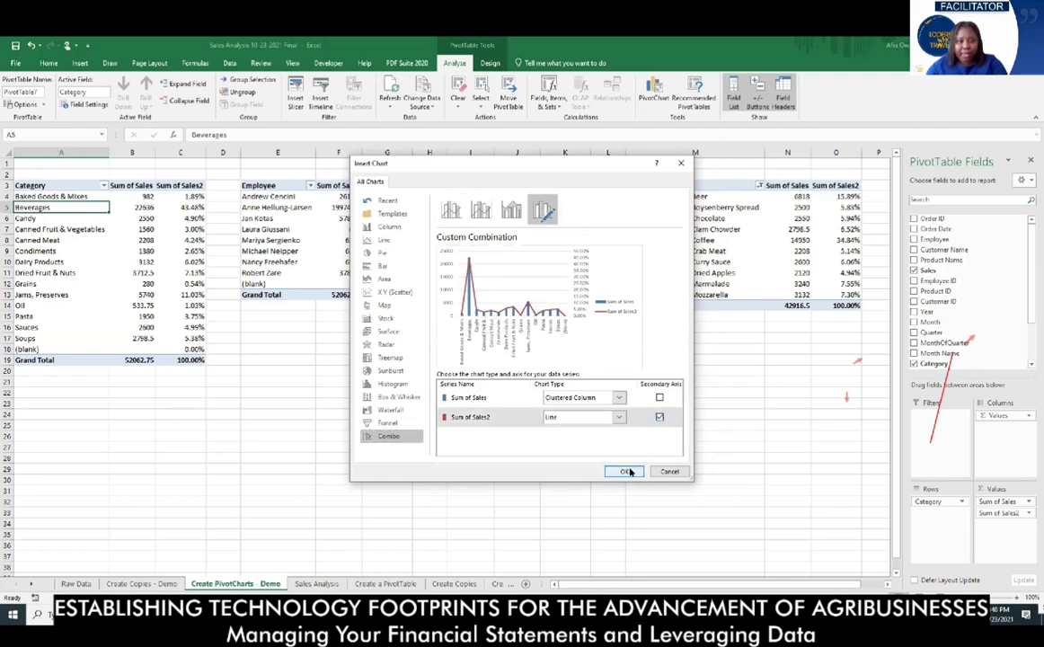
pyautogui.click(626, 471)
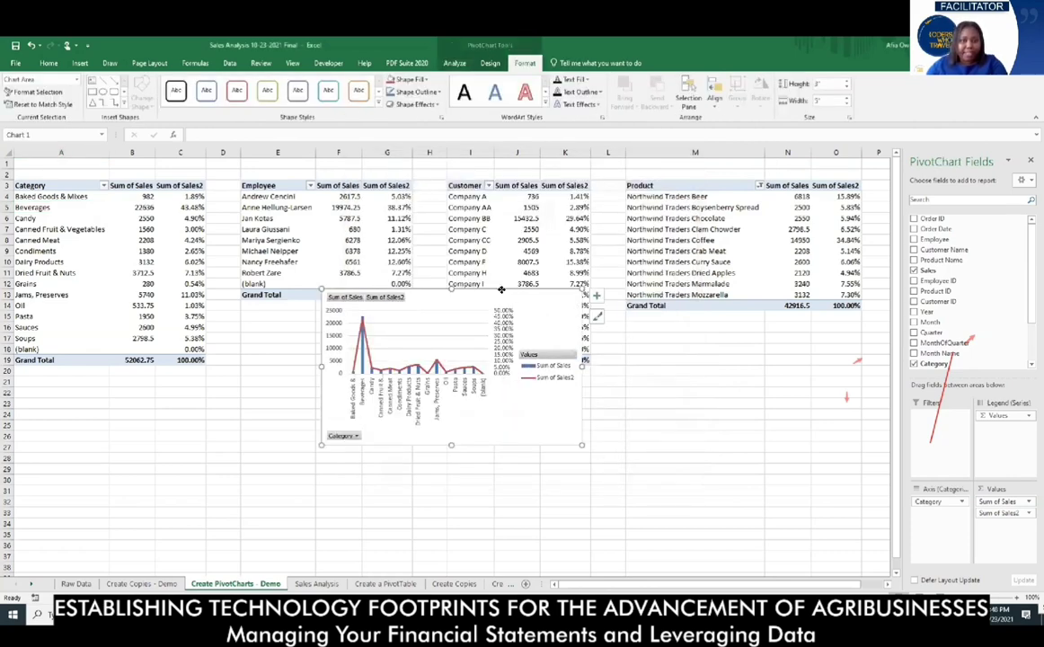
# Move the Category chart directly below its PivotTable and widen column C until the table spans the chart's width
pyautogui.moveTo(501, 289)
pyautogui.mouseDown()
pyautogui.moveTo(495, 360)
pyautogui.moveTo(192, 438)
pyautogui.moveTo(192, 380)
pyautogui.moveTo(198, 388)
pyautogui.mouseUp()
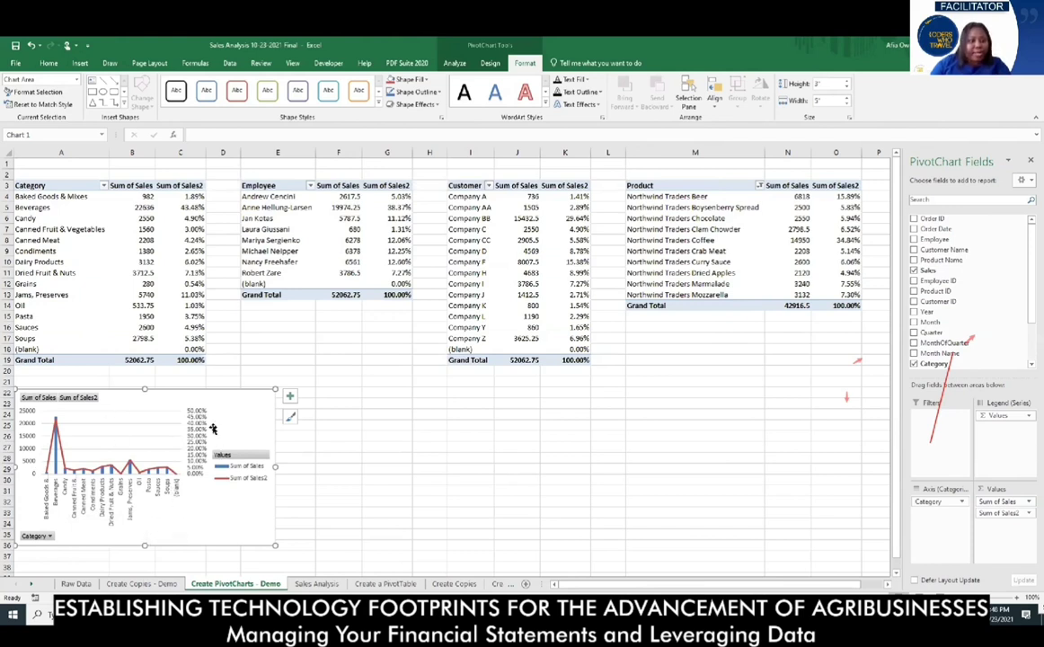
pyautogui.moveTo(205, 151); pyautogui.dragTo(276, 148)
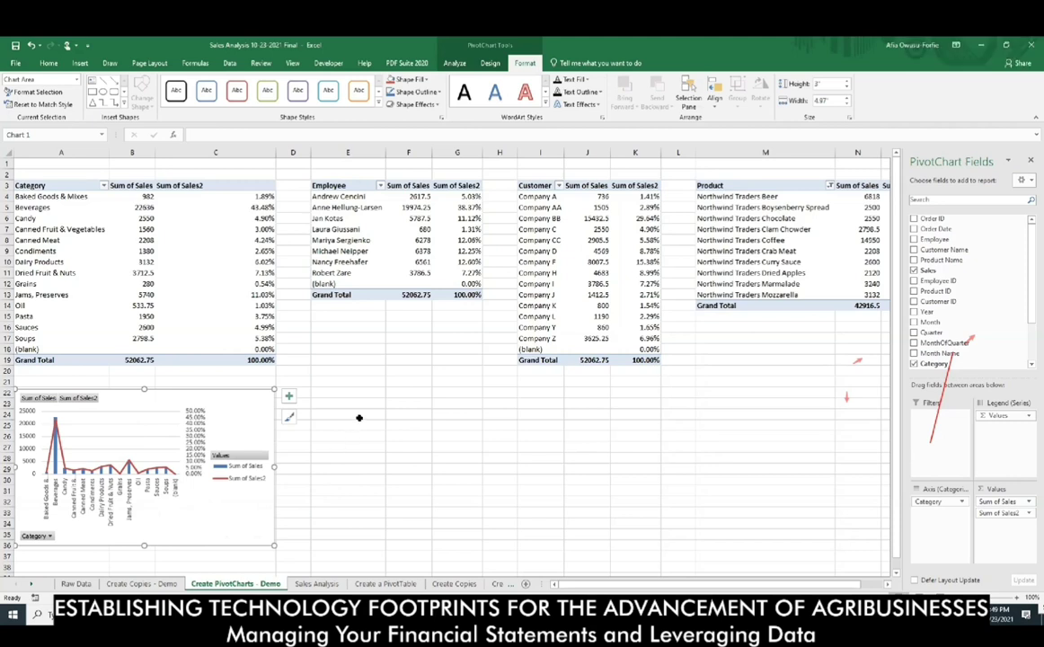
# Insert a combo PivotChart for the Employee PivotTable, with Sum of Sales as clustered columns and Sum of Sales2 as a secondary-axis line
pyautogui.click(373, 239)
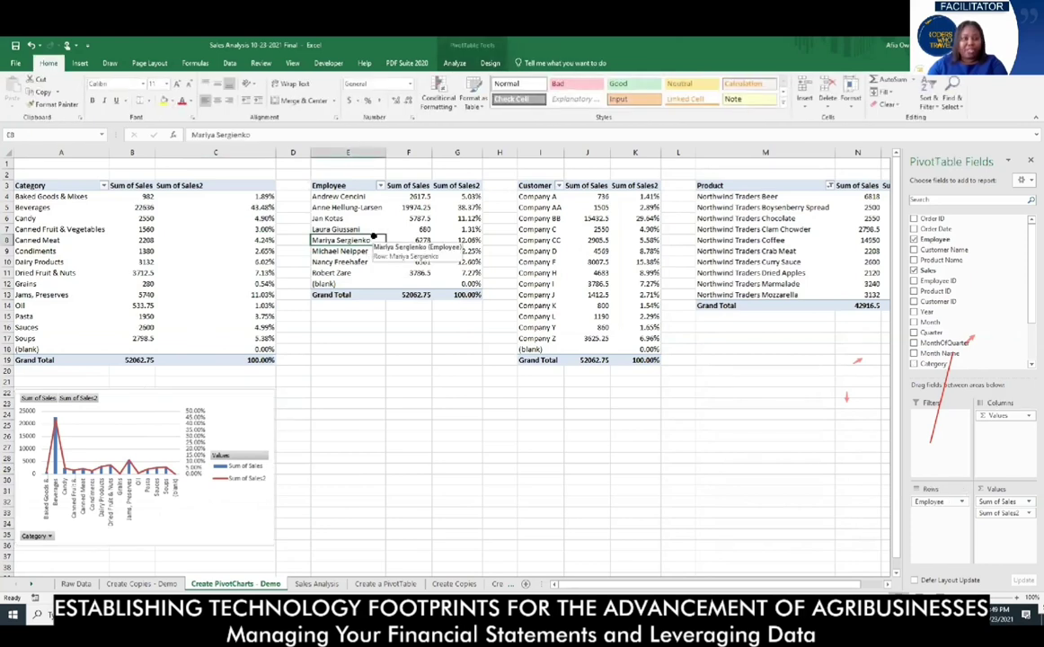
pyautogui.click(454, 63)
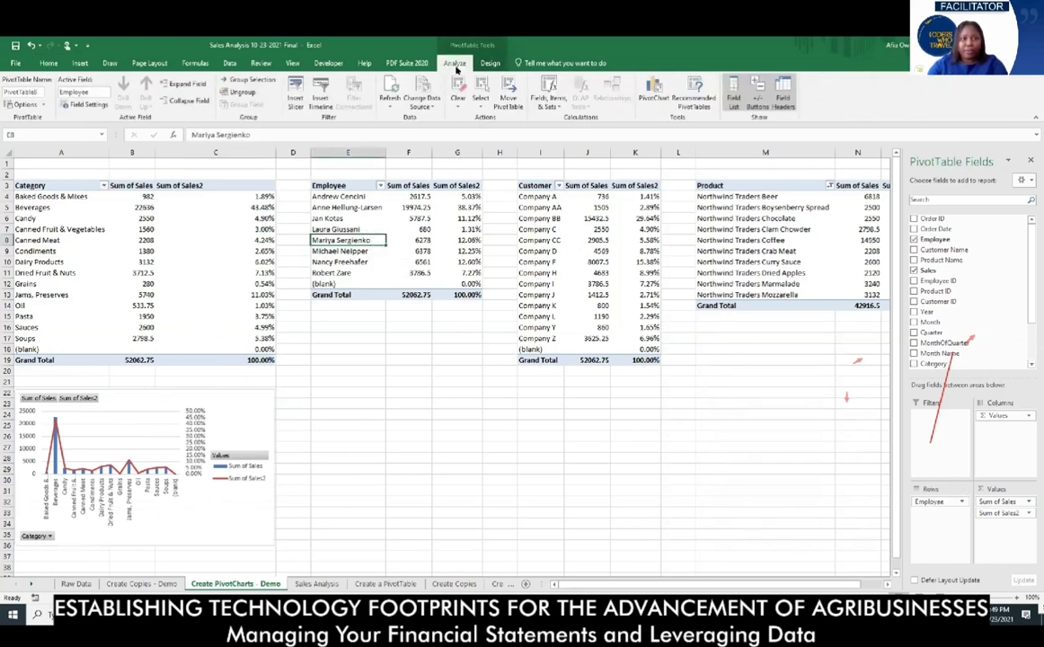
pyautogui.click(662, 90)
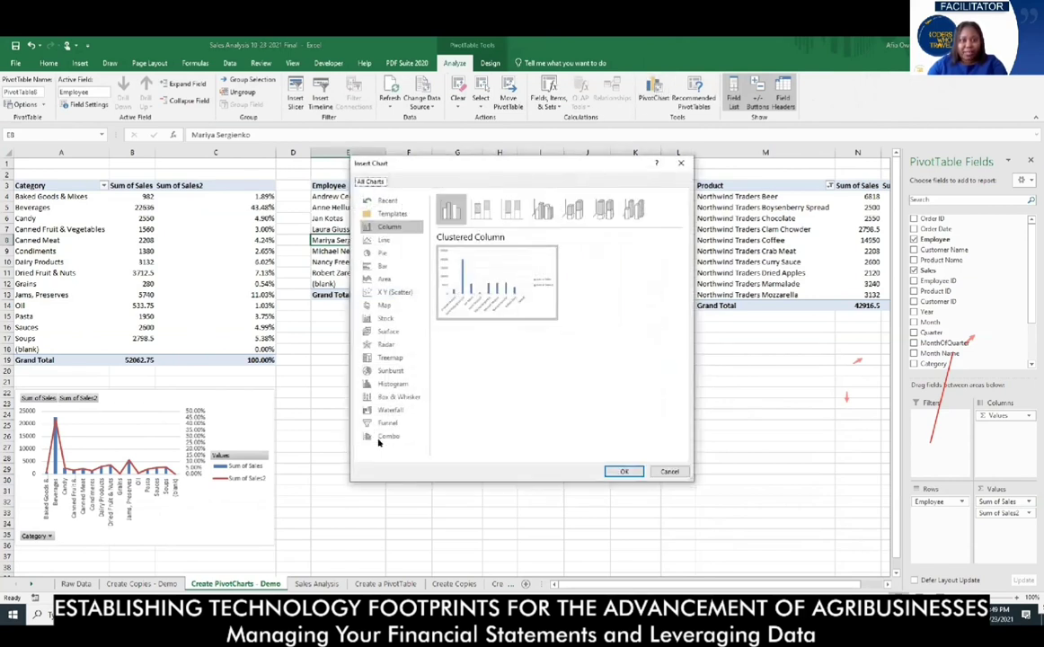
pyautogui.click(378, 436)
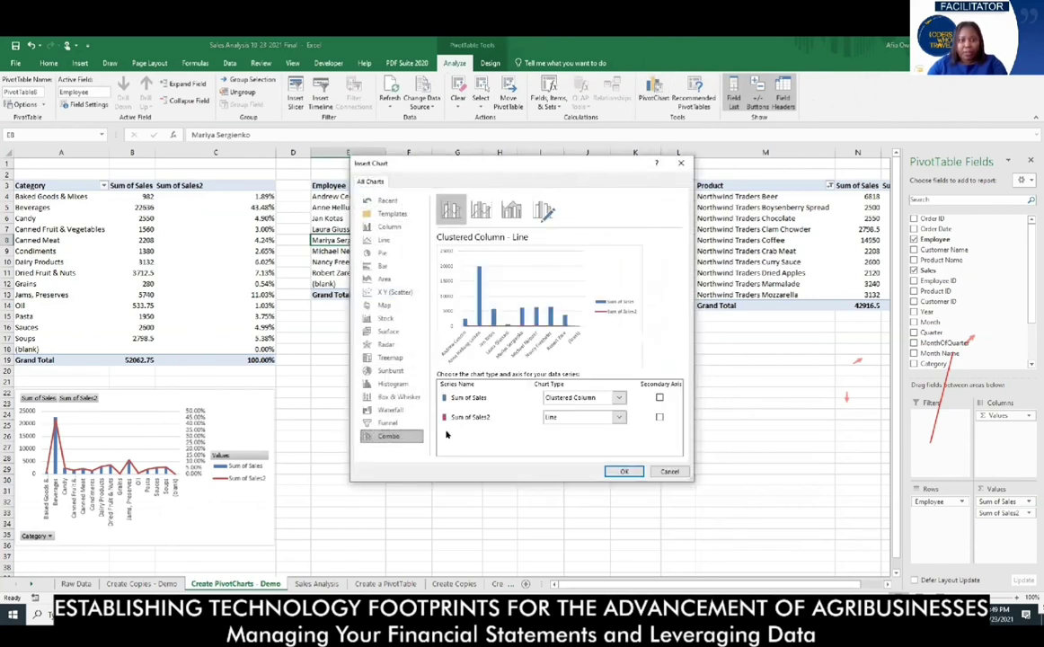
pyautogui.click(660, 417)
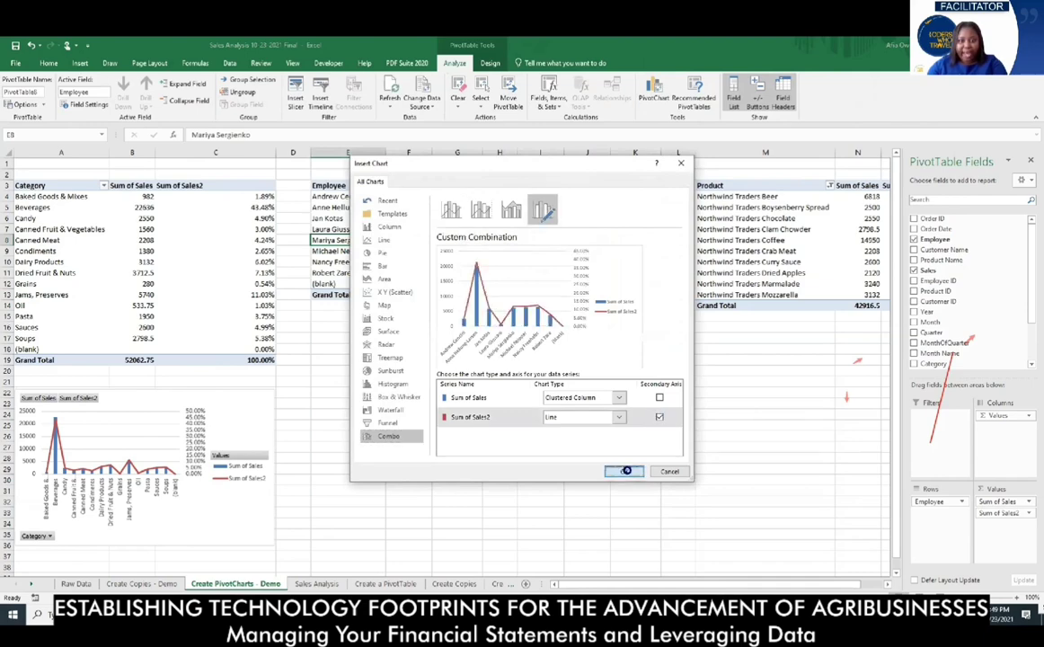
pyautogui.click(623, 471)
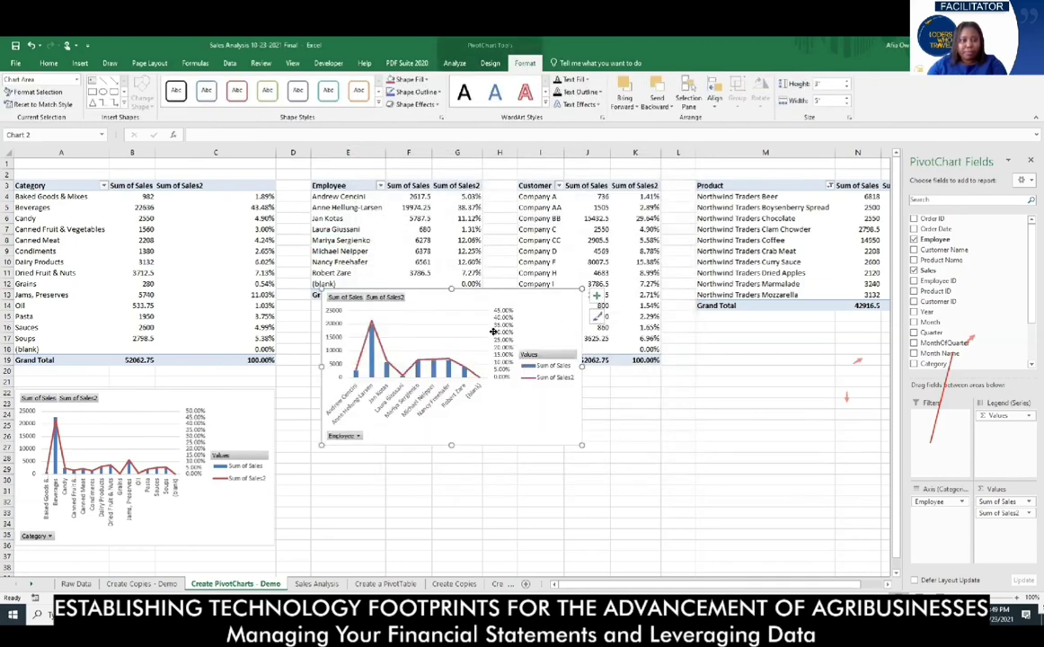
# Place the Employee chart below its PivotTable, then adjust column G and resize the chart to about 4.27 inches wide to match the table
pyautogui.moveTo(498, 280); pyautogui.dragTo(486, 384)
pyautogui.moveTo(481, 153); pyautogui.dragTo(565, 164)
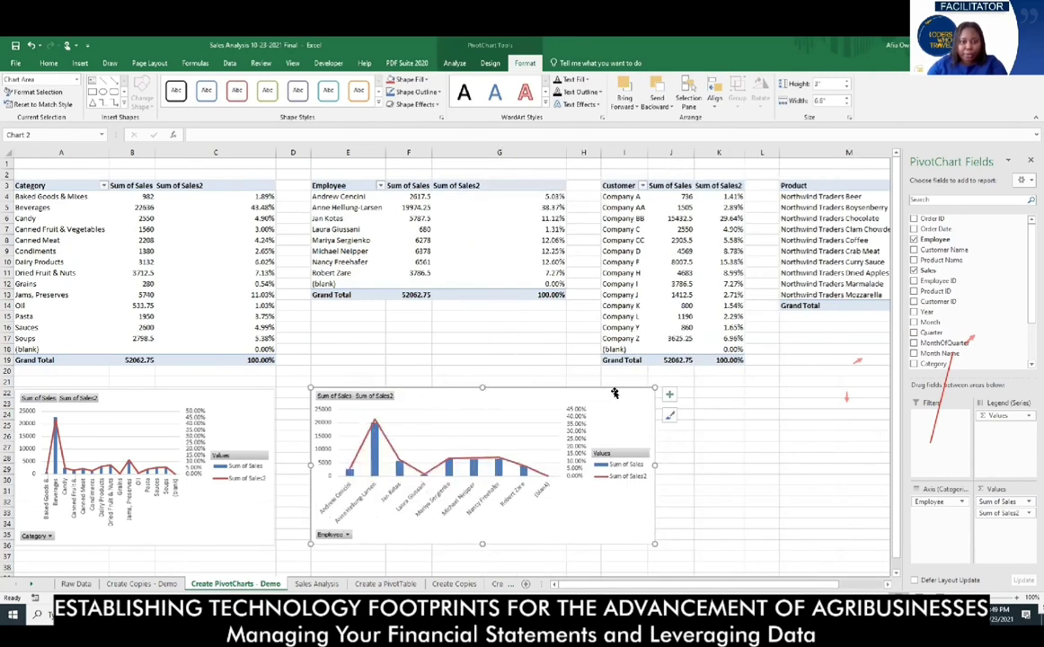
pyautogui.moveTo(651, 388); pyautogui.dragTo(568, 386)
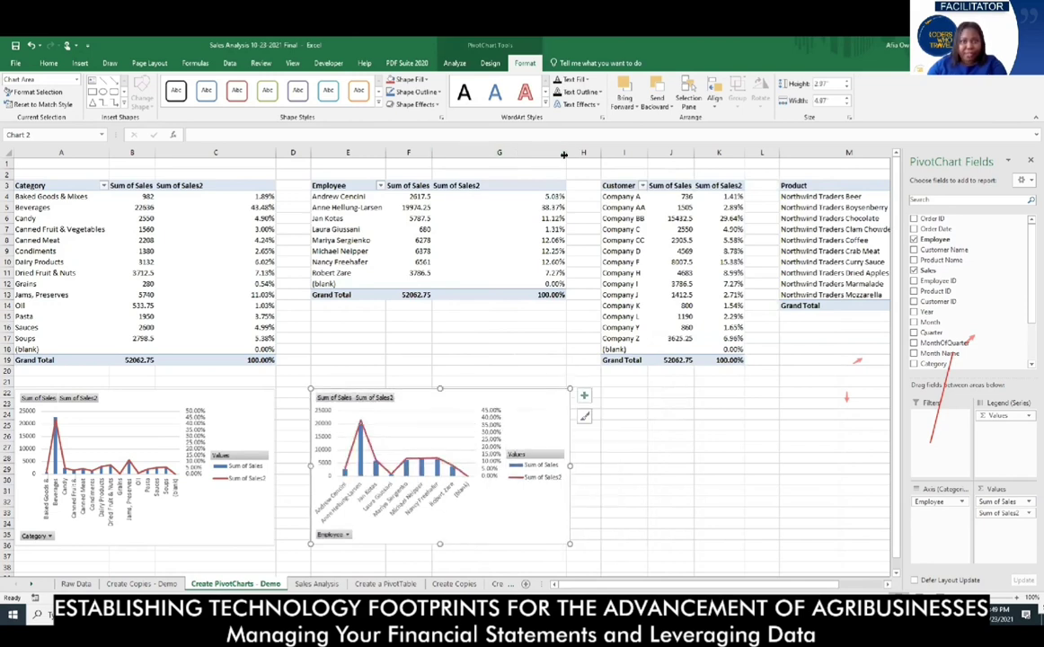
pyautogui.moveTo(565, 153); pyautogui.dragTo(525, 154)
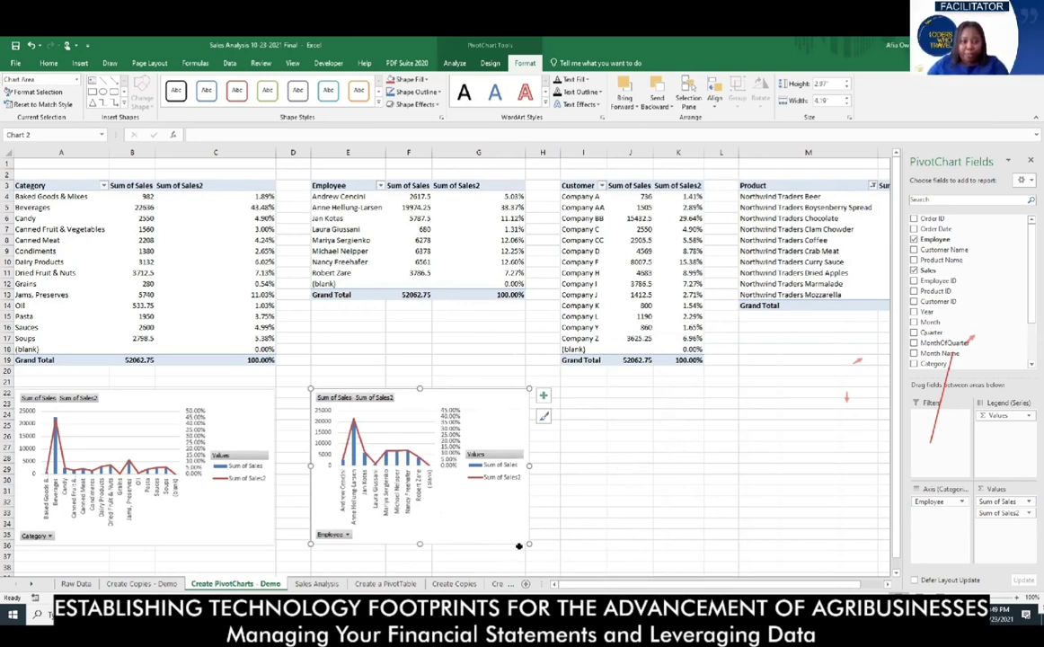
pyautogui.moveTo(528, 541); pyautogui.dragTo(531, 548)
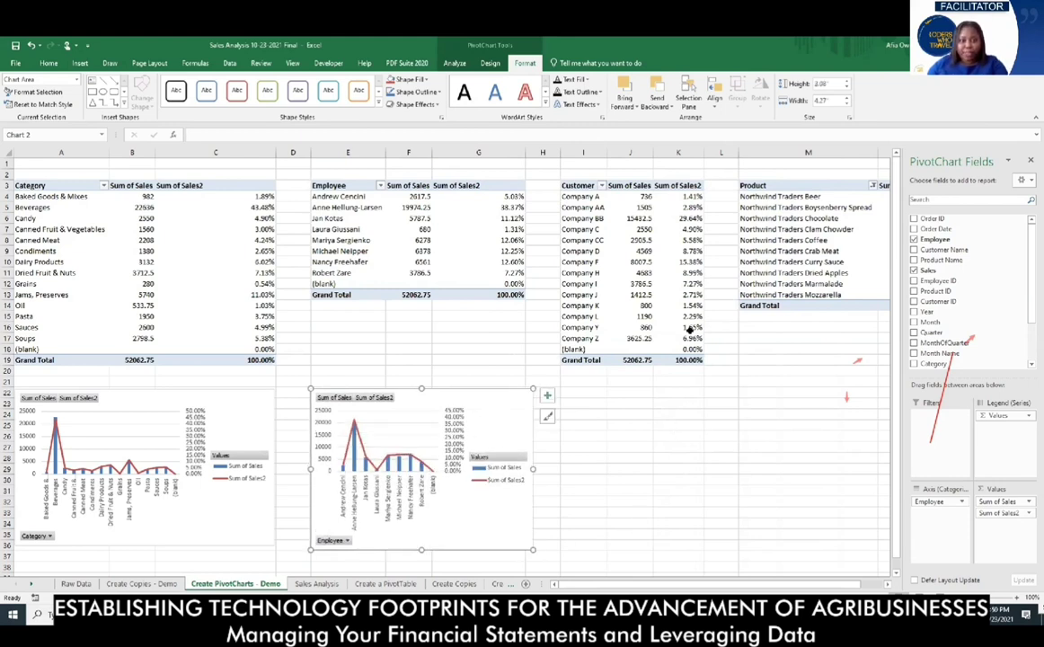
# Insert a combo PivotChart for the Customer PivotTable, with Sum of Sales as clustered columns and Sum of Sales2 as a secondary-axis line
pyautogui.click(624, 239)
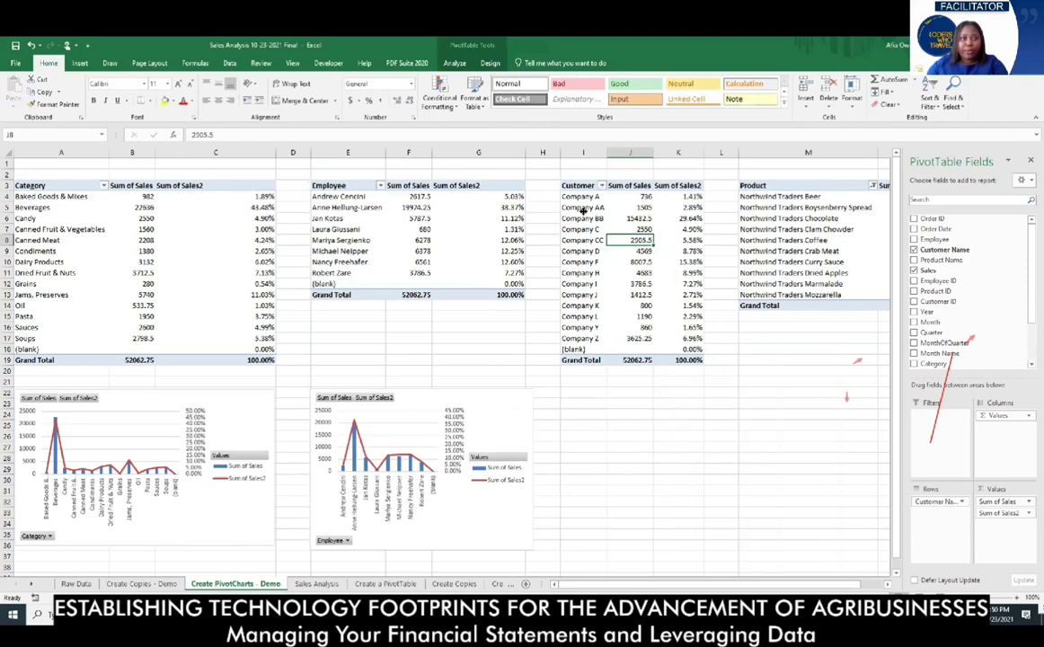
pyautogui.click(455, 65)
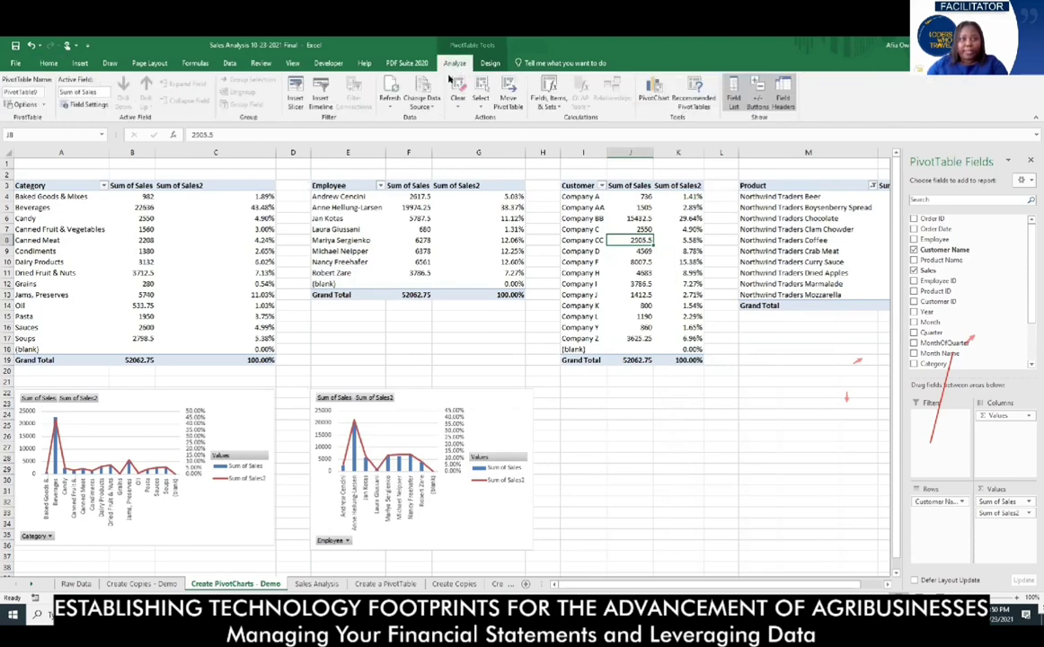
pyautogui.click(650, 95)
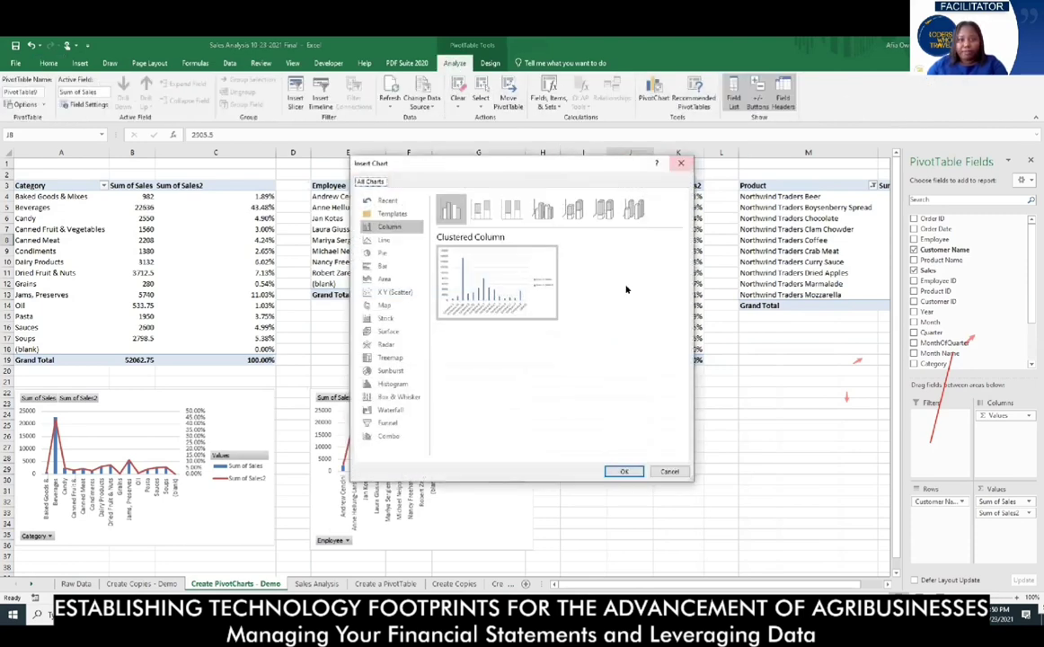
pyautogui.click(392, 435)
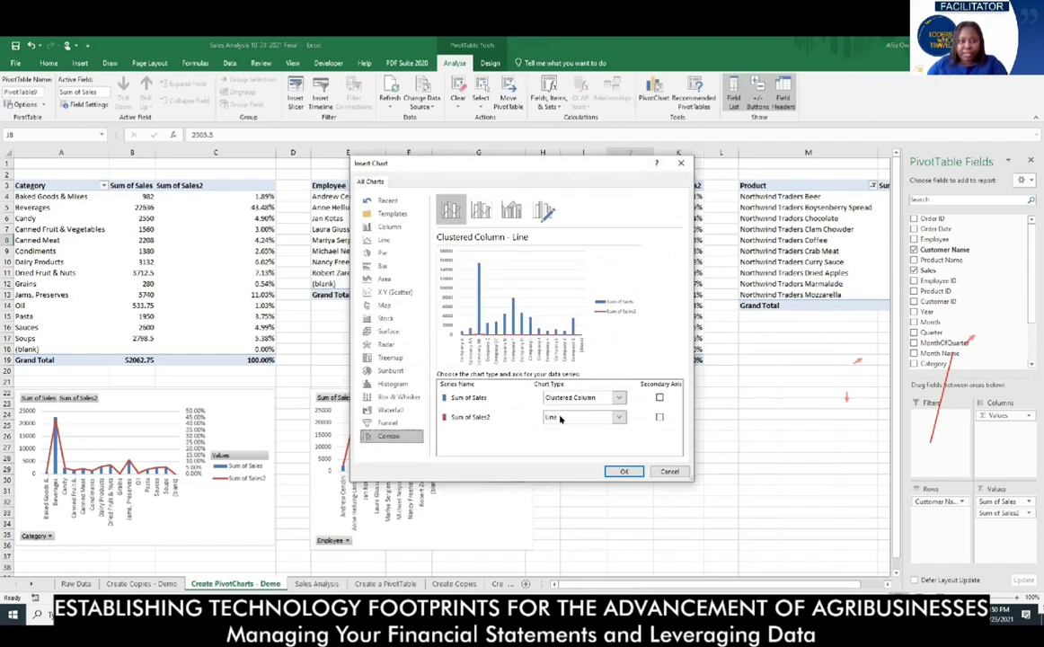
pyautogui.click(658, 418)
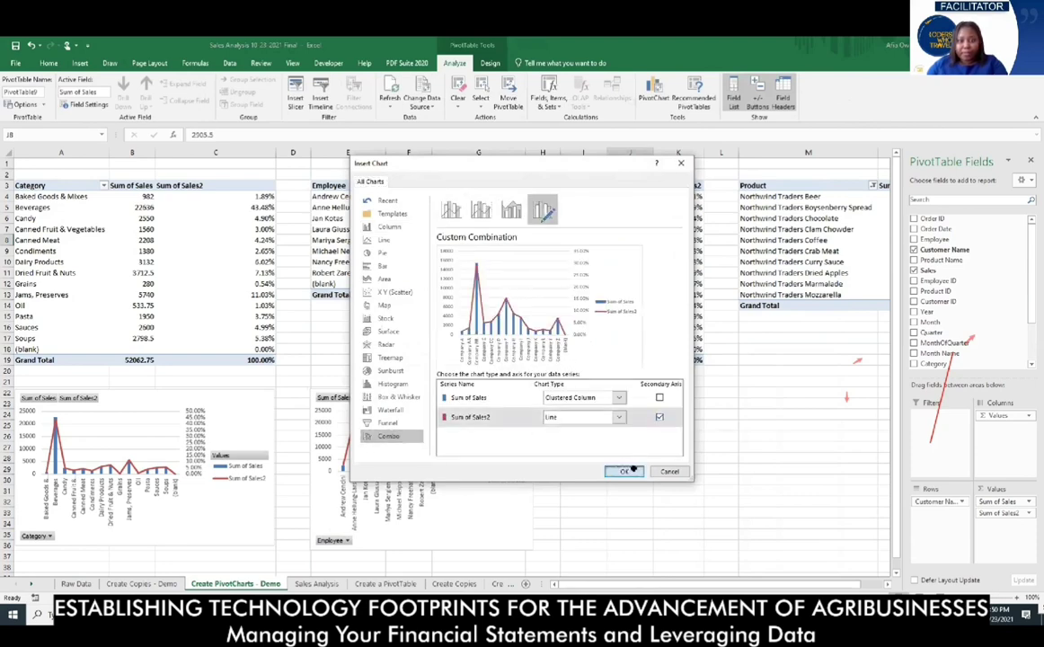
pyautogui.click(623, 471)
# Place the Customer chart below its PivotTable and widen columns K and J so the chart stretches to about 5.07 inches wide
pyautogui.moveTo(496, 267)
pyautogui.mouseDown()
pyautogui.moveTo(686, 382)
pyautogui.moveTo(814, 387)
pyautogui.moveTo(710, 396)
pyautogui.mouseUp()
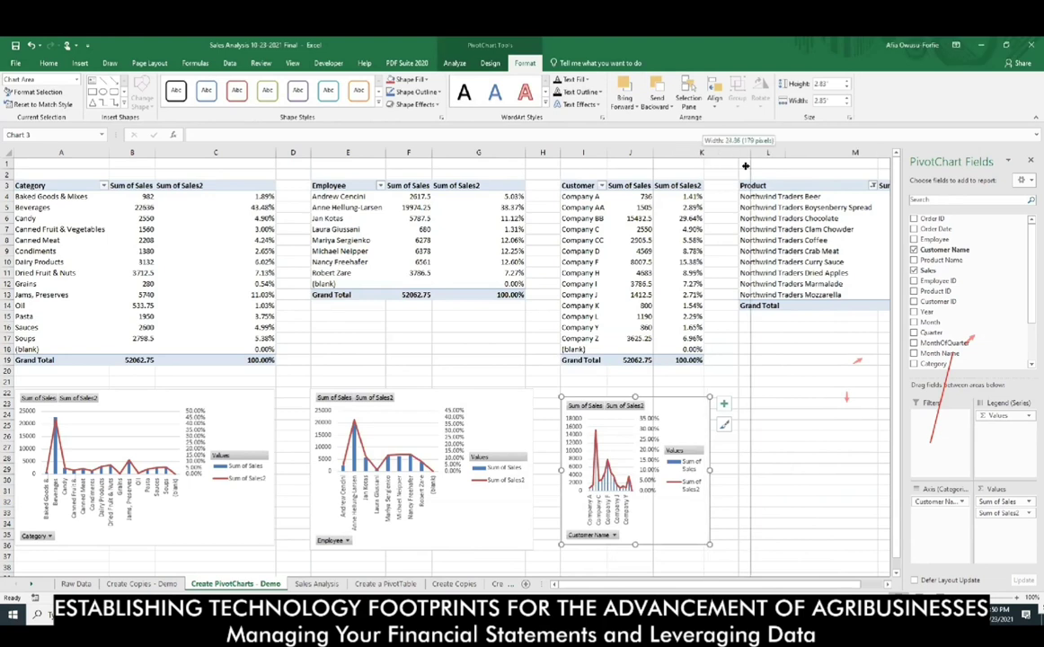
pyautogui.moveTo(695, 154); pyautogui.dragTo(779, 155)
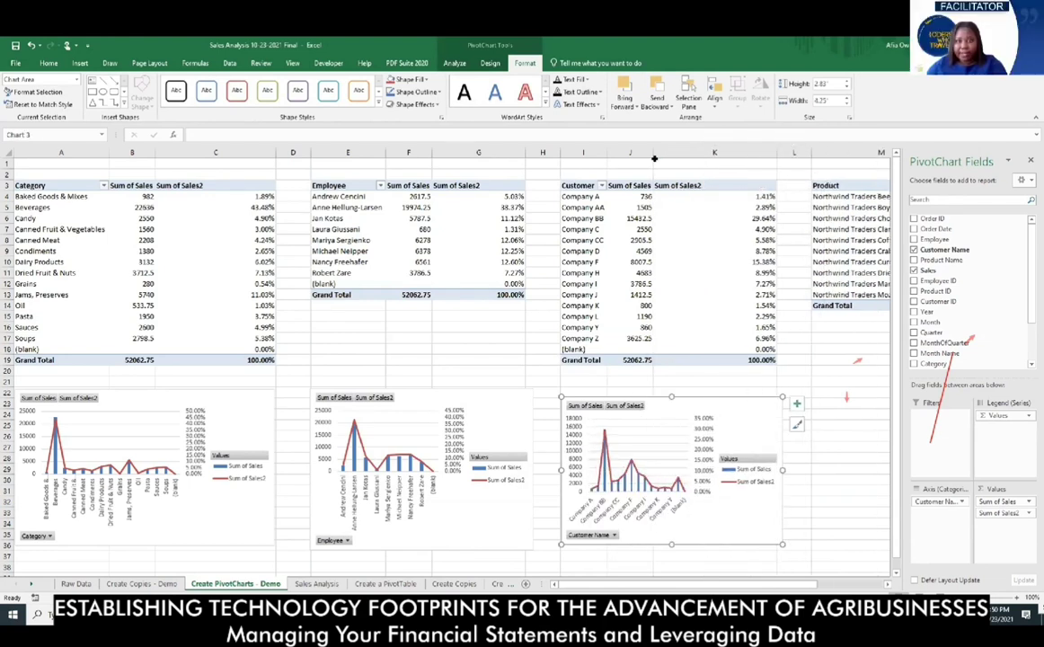
pyautogui.moveTo(648, 151); pyautogui.dragTo(696, 153)
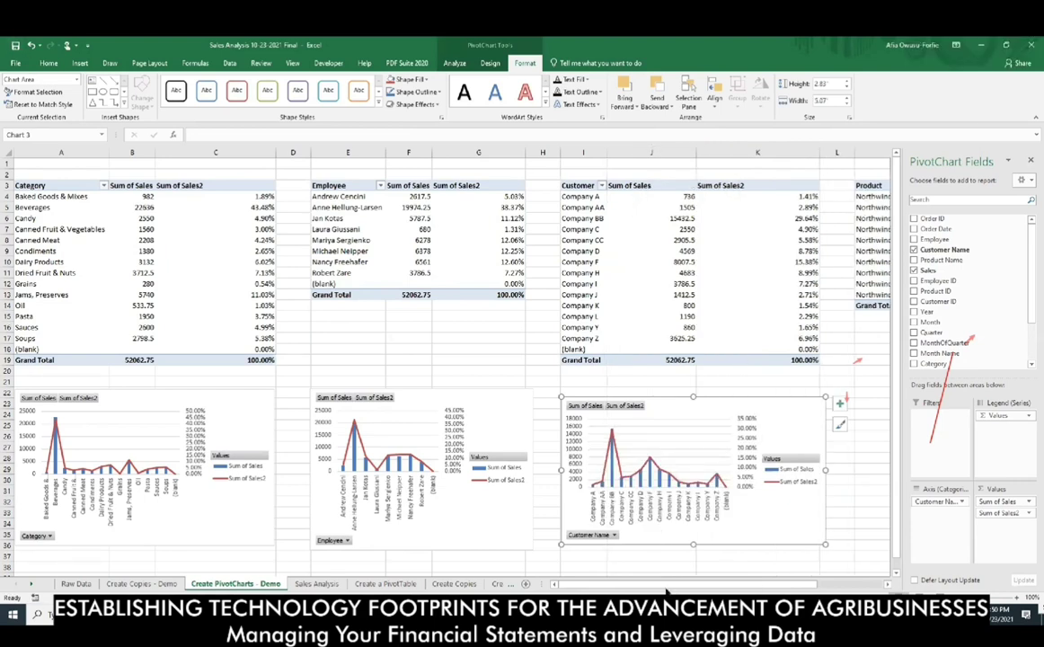
# Insert a combo PivotChart for the Product PivotTable, with Sum of Sales2 as a secondary-axis line, and place it below the table
pyautogui.hscroll(3, 595, 410)
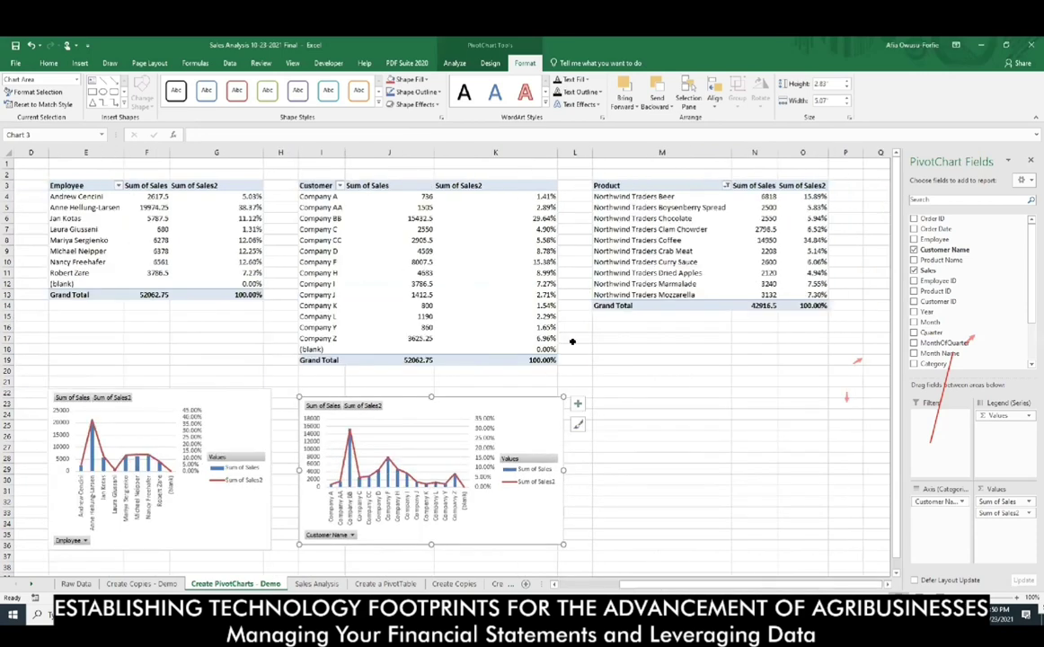
pyautogui.click(623, 213)
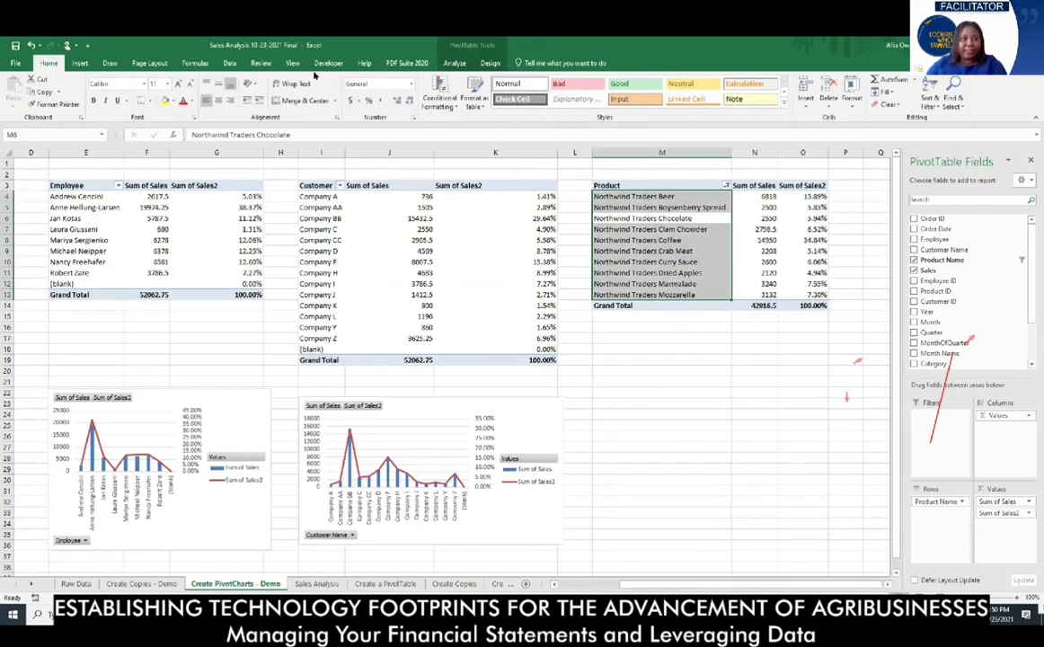
pyautogui.click(453, 63)
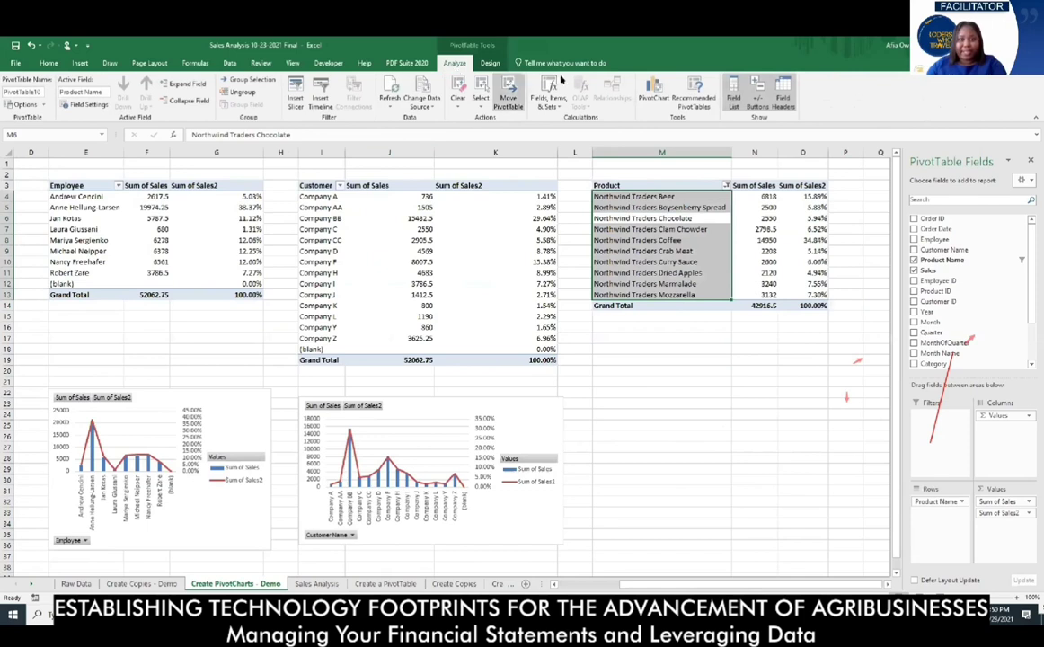
pyautogui.click(654, 92)
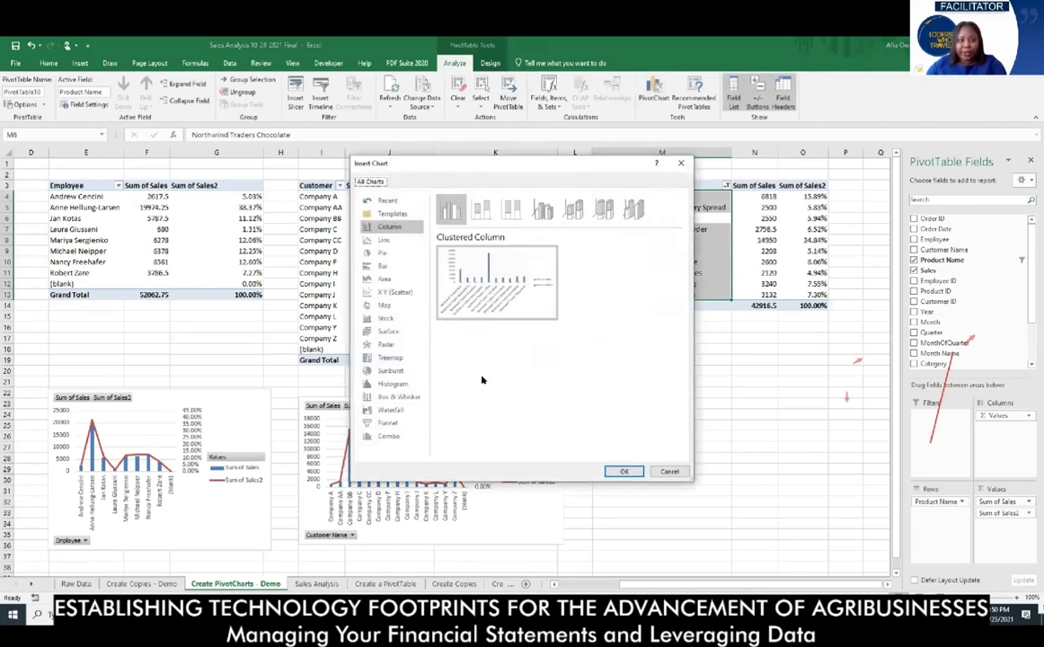
pyautogui.click(390, 436)
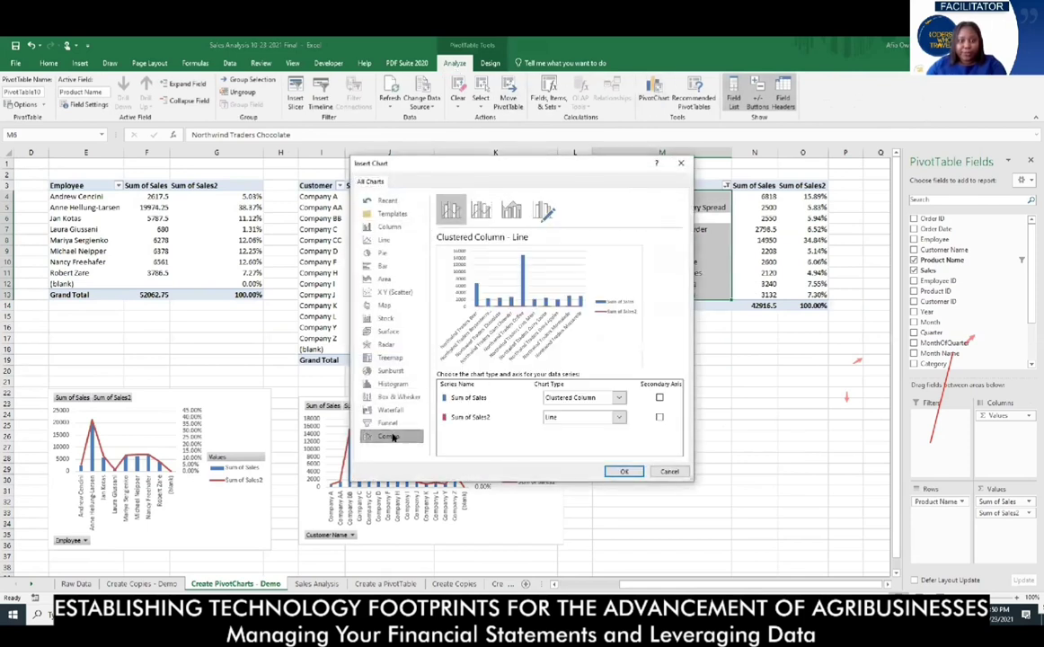
pyautogui.click(659, 418)
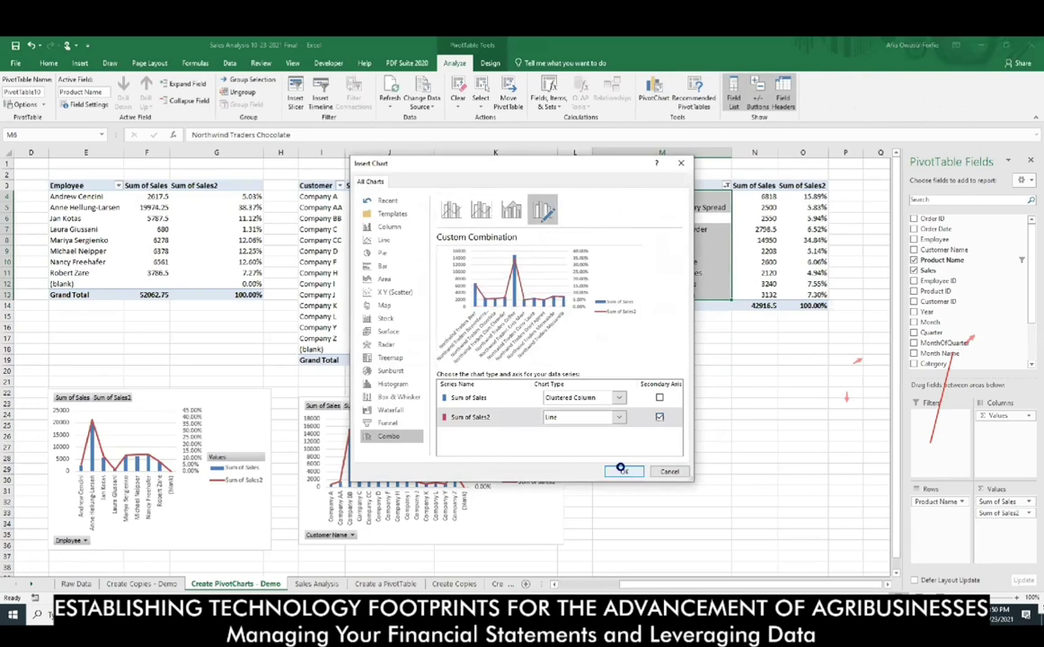
pyautogui.click(624, 471)
pyautogui.moveTo(530, 323)
pyautogui.mouseDown()
pyautogui.moveTo(735, 406)
pyautogui.moveTo(820, 416)
pyautogui.moveTo(809, 422)
pyautogui.mouseUp()
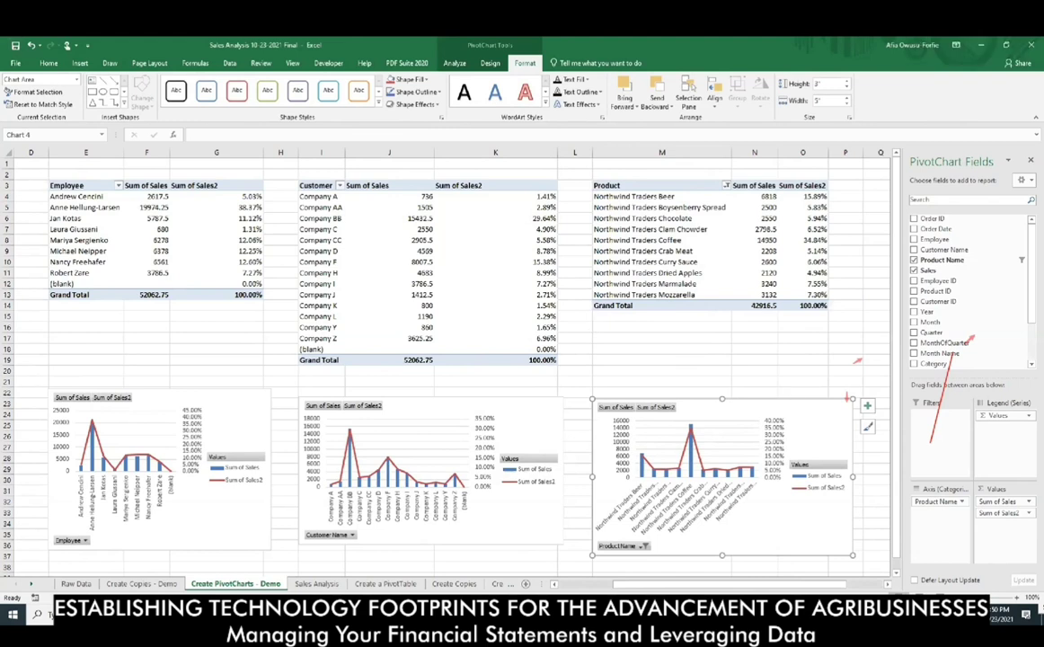
# Create a copy of the Create PivotCharts - Demo sheet, placed before the original
pyautogui.rightClick(276, 584)
pyautogui.click(311, 494)
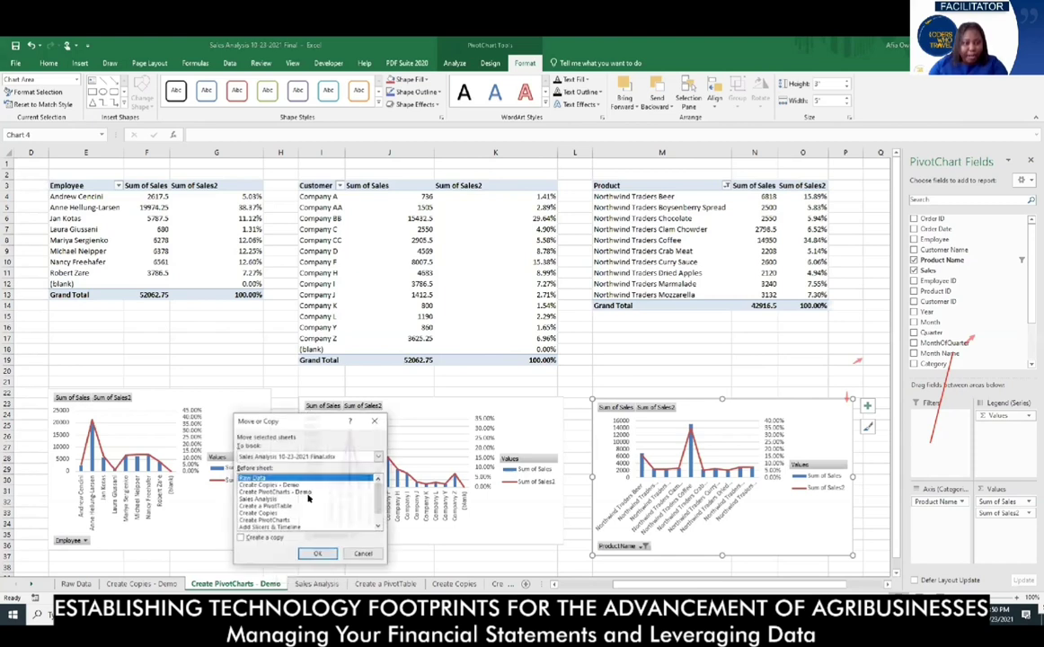
pyautogui.click(294, 493)
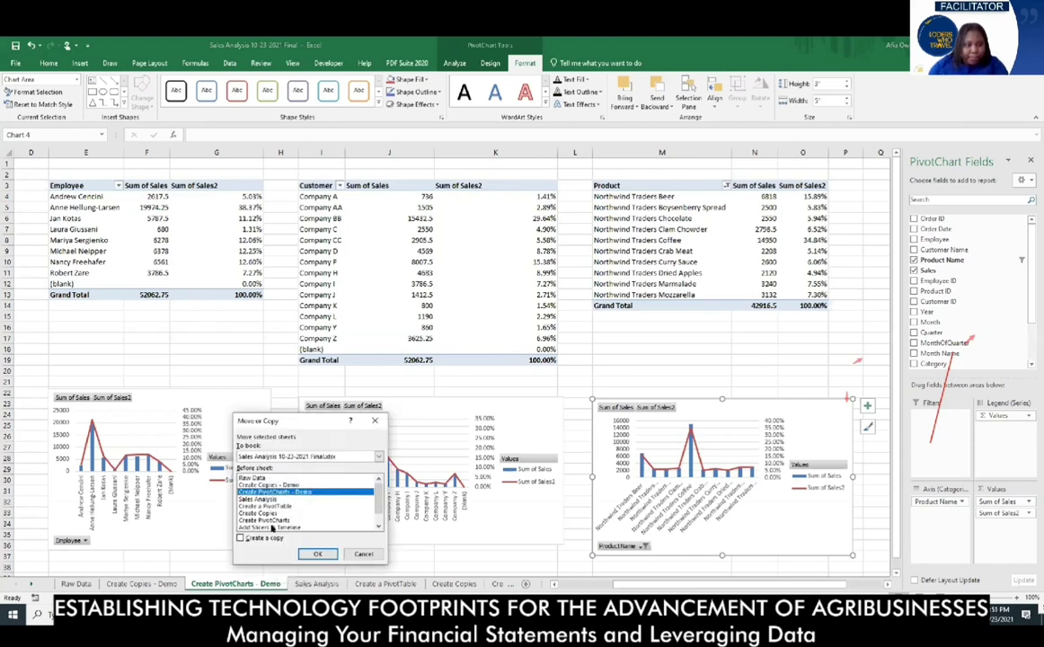
pyautogui.click(318, 554)
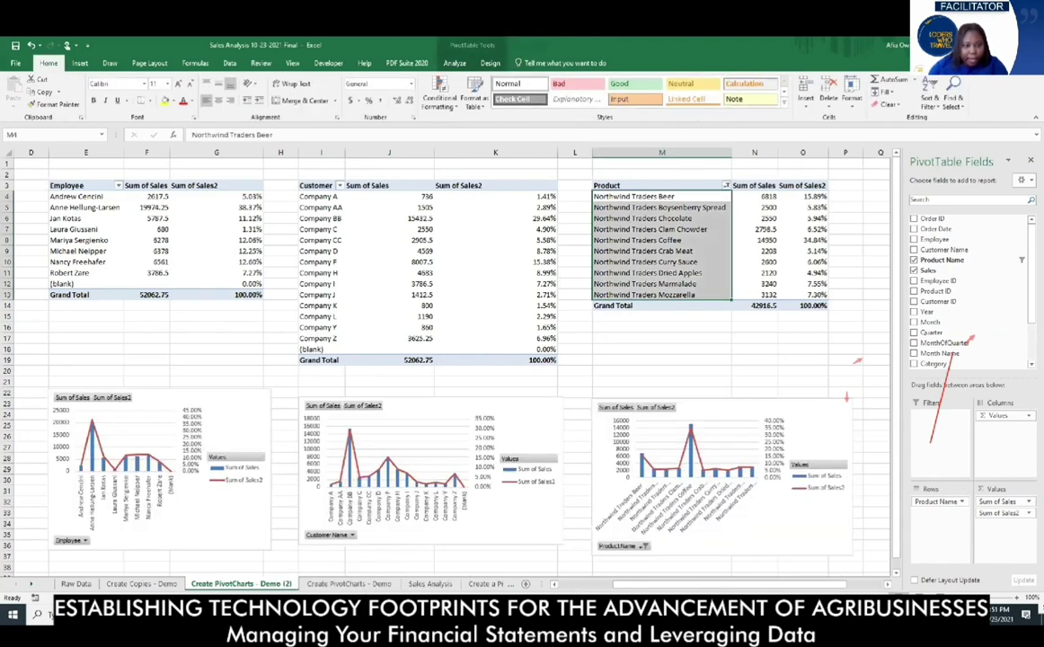
# Rename the copied sheet as Add Slicers and Timelines -Demo
pyautogui.doubleClick(240, 582)
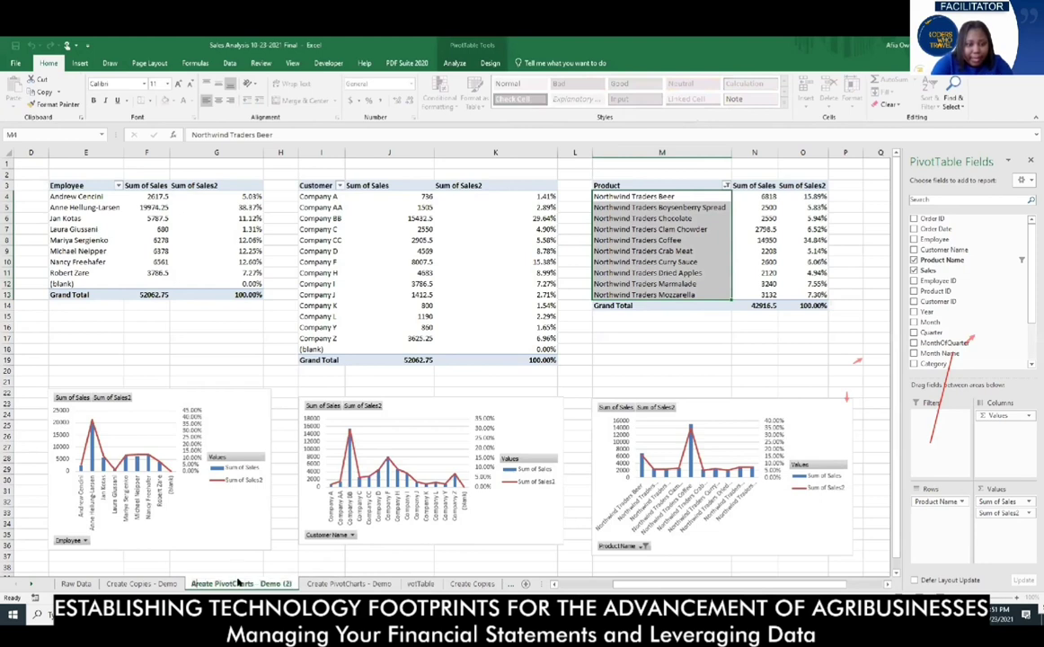
pyautogui.write('Add Slicers and Tim')
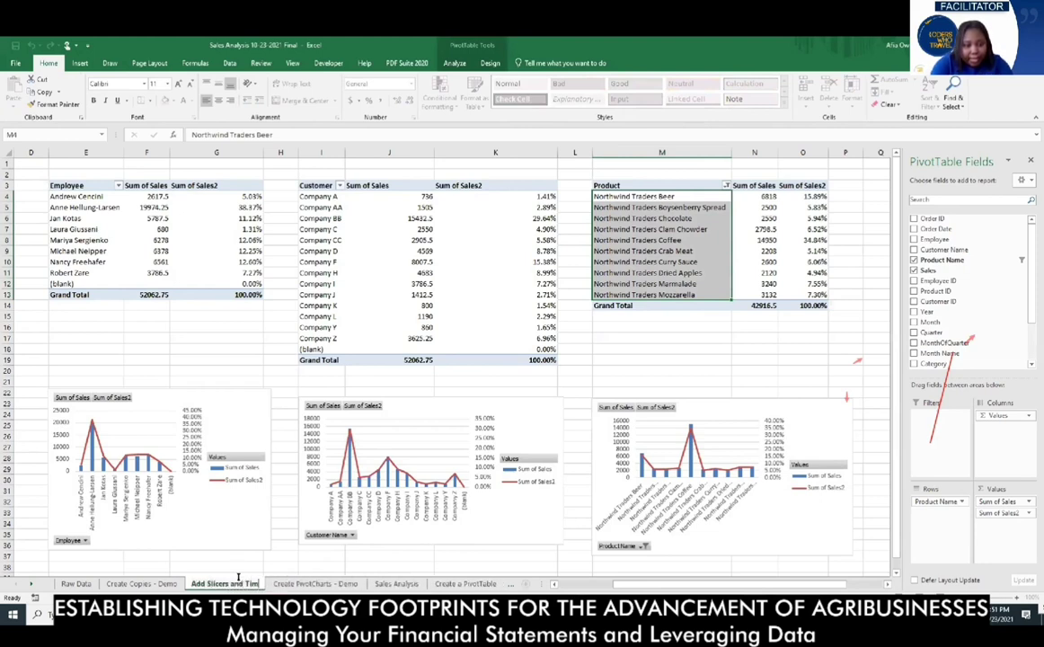
pyautogui.write('elines - Demo')
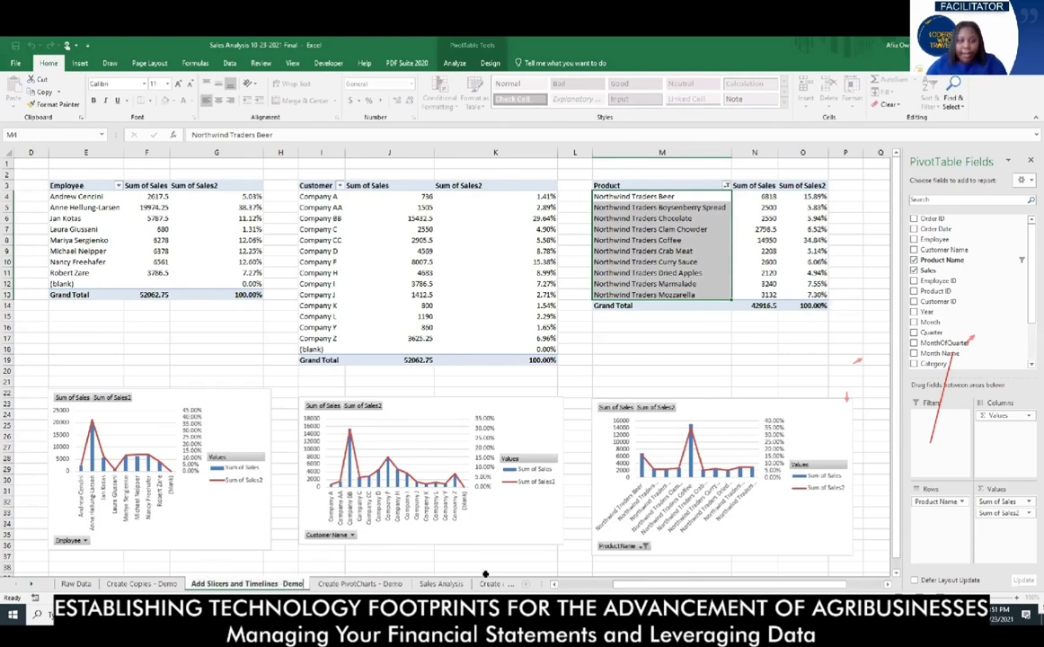
pyautogui.click(623, 559)
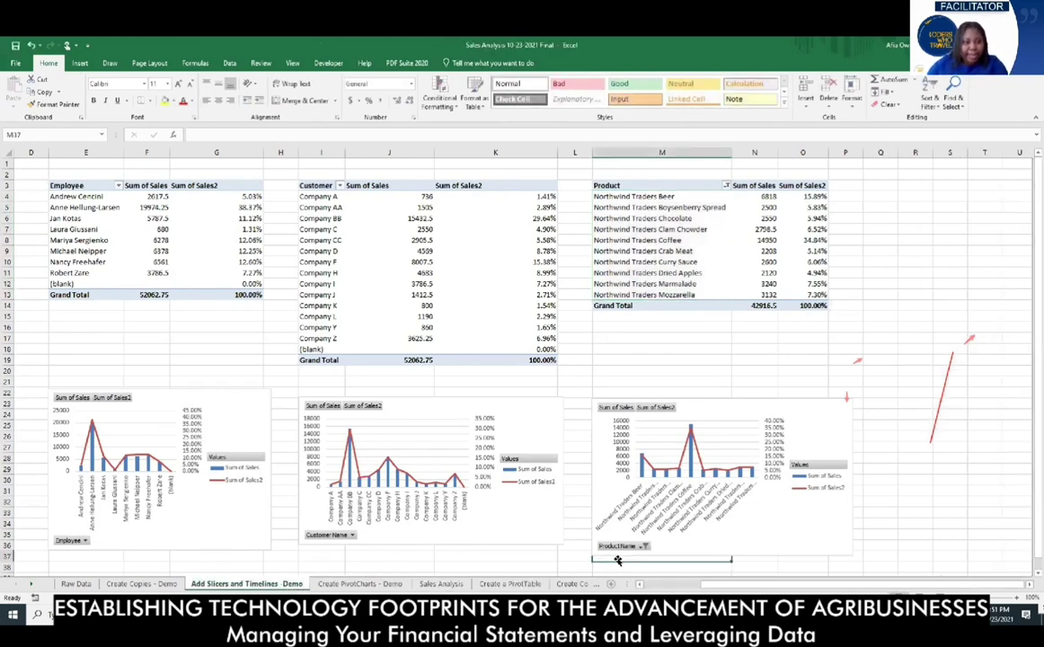
# Move the Create PivotCharts - Demo sheet ahead of Add Slicers and Timelines -Demo, and return to the latter sheet
pyautogui.click(367, 583)
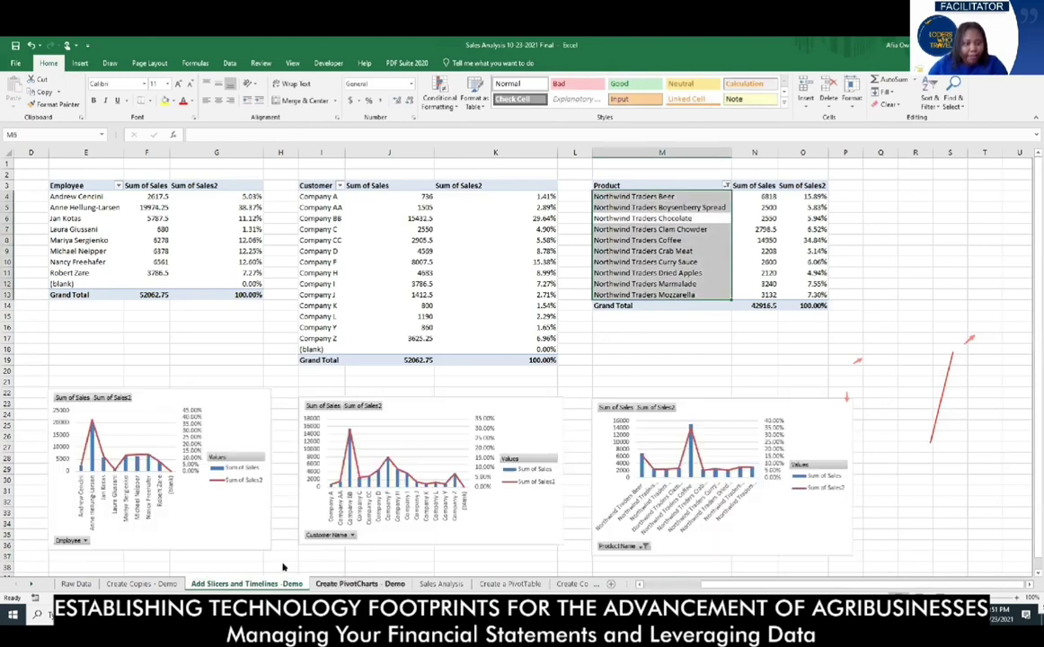
pyautogui.moveTo(186, 573); pyautogui.dragTo(189, 580)
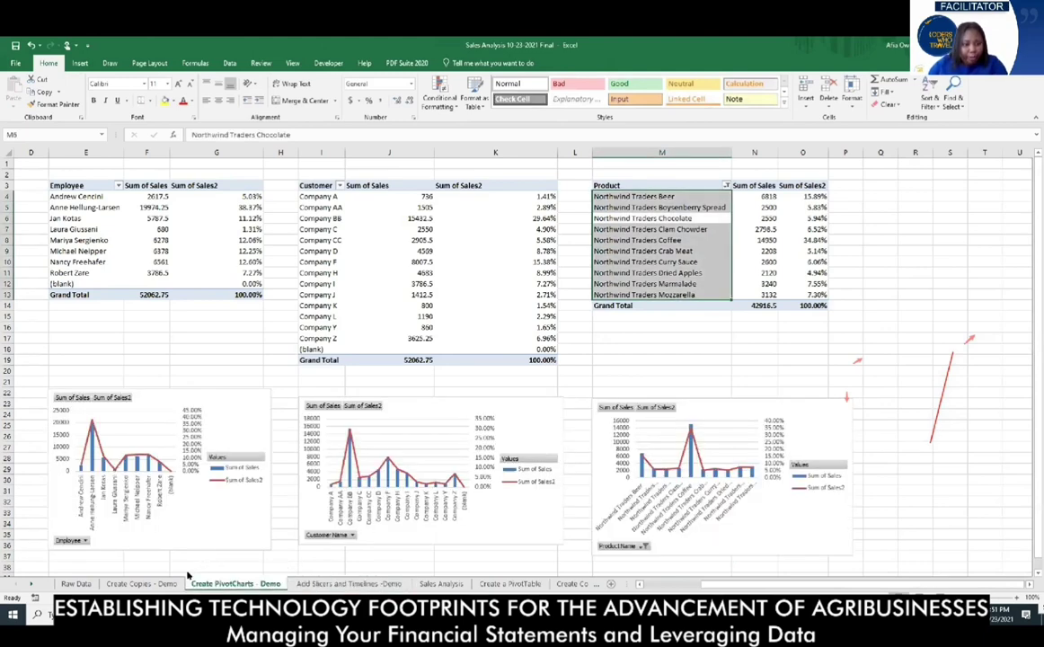
pyautogui.click(323, 584)
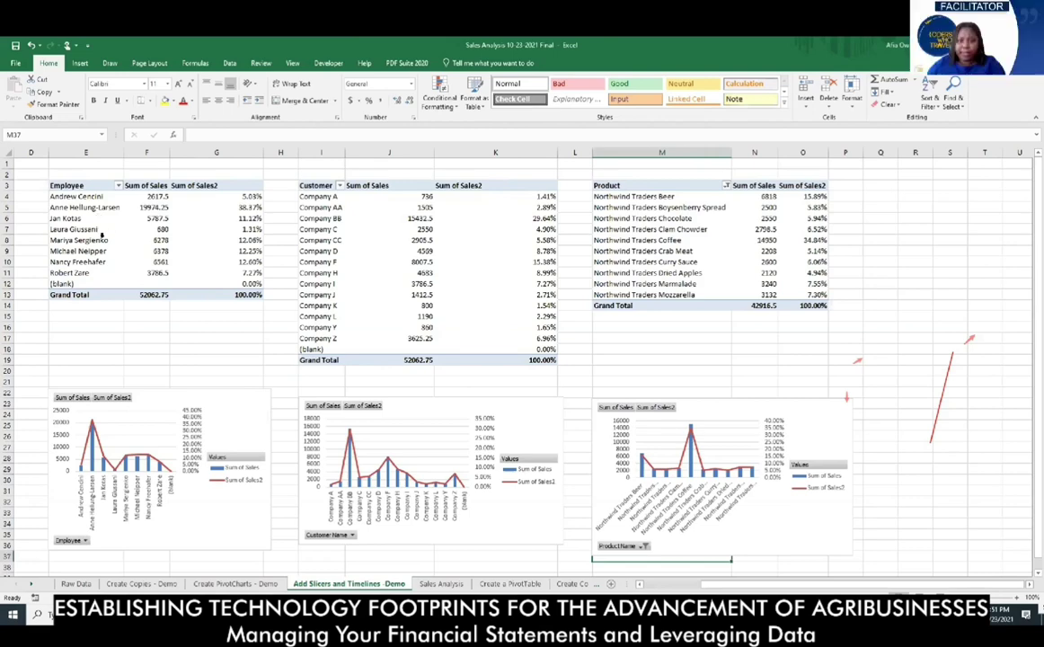
# Insert slicers for Employee, Category, Product and Customer from the Category PivotTable
pyautogui.click(669, 585)
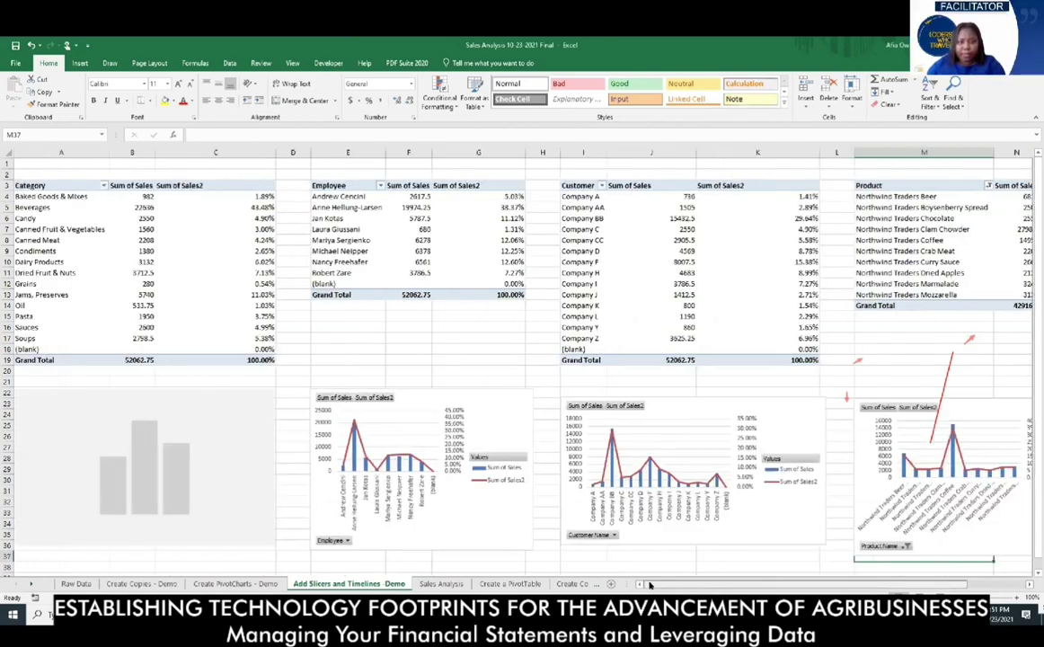
pyautogui.moveTo(41, 184); pyautogui.dragTo(237, 349)
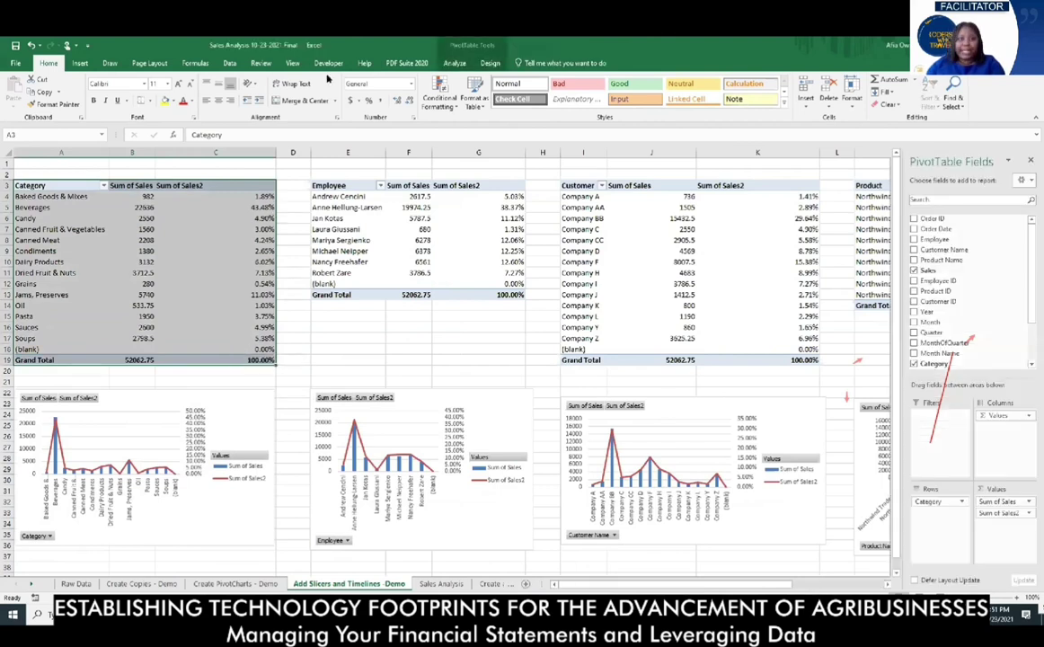
pyautogui.click(455, 63)
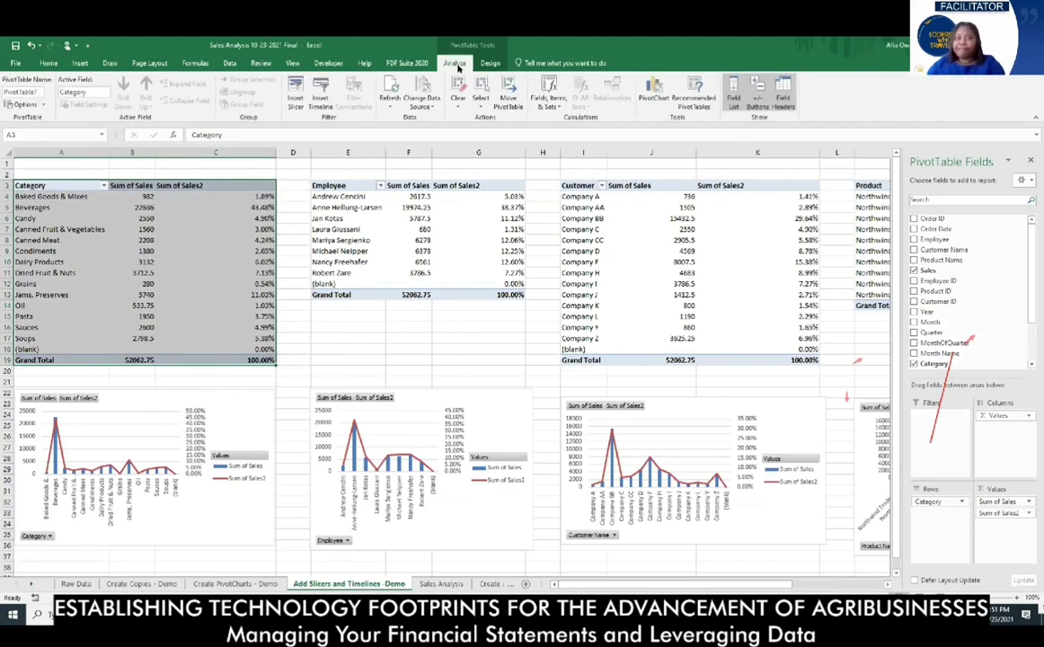
pyautogui.click(295, 97)
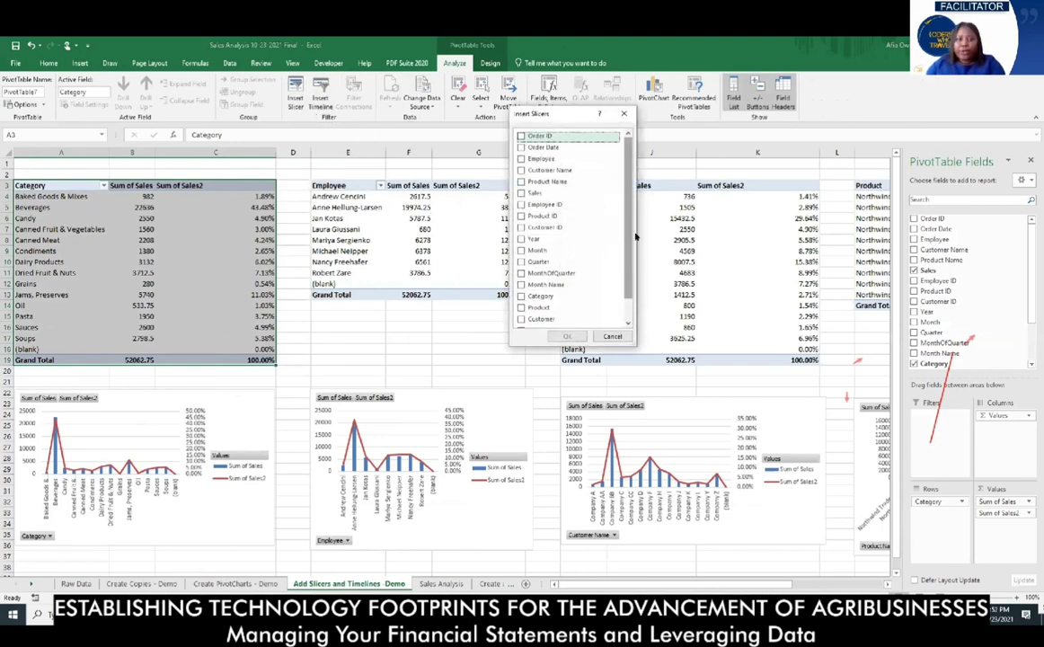
pyautogui.scroll(-1, 627, 211)
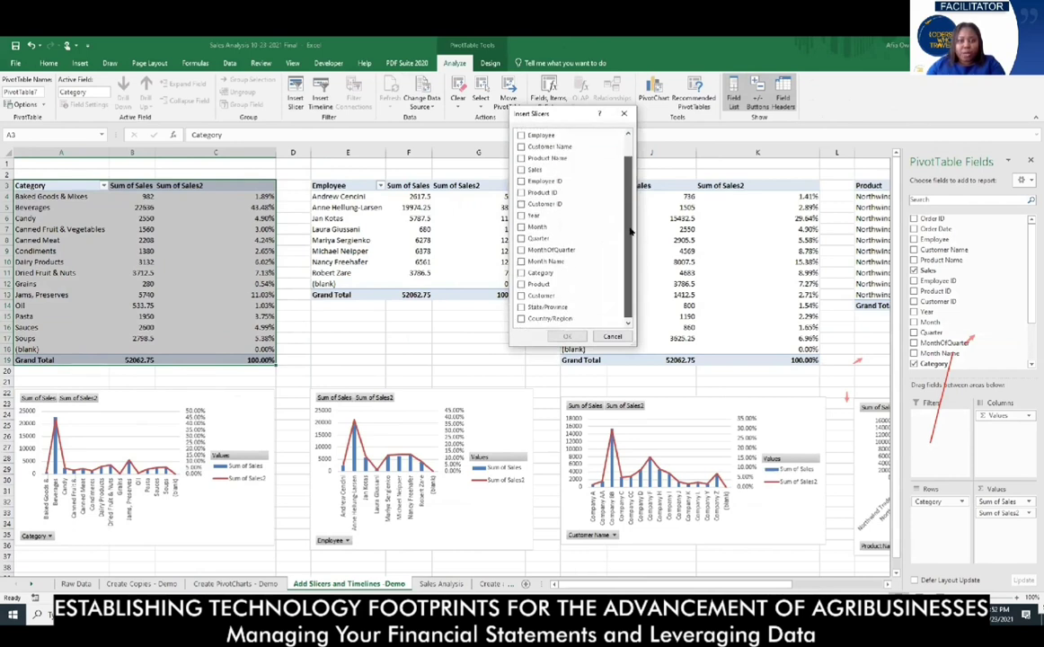
pyautogui.click(521, 273)
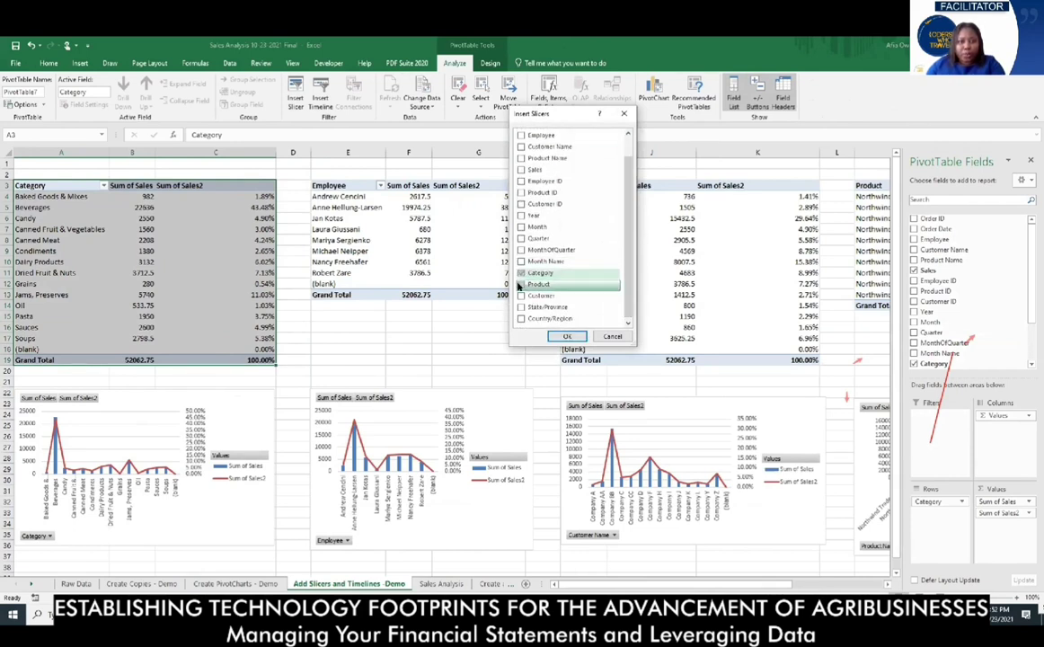
pyautogui.click(521, 284)
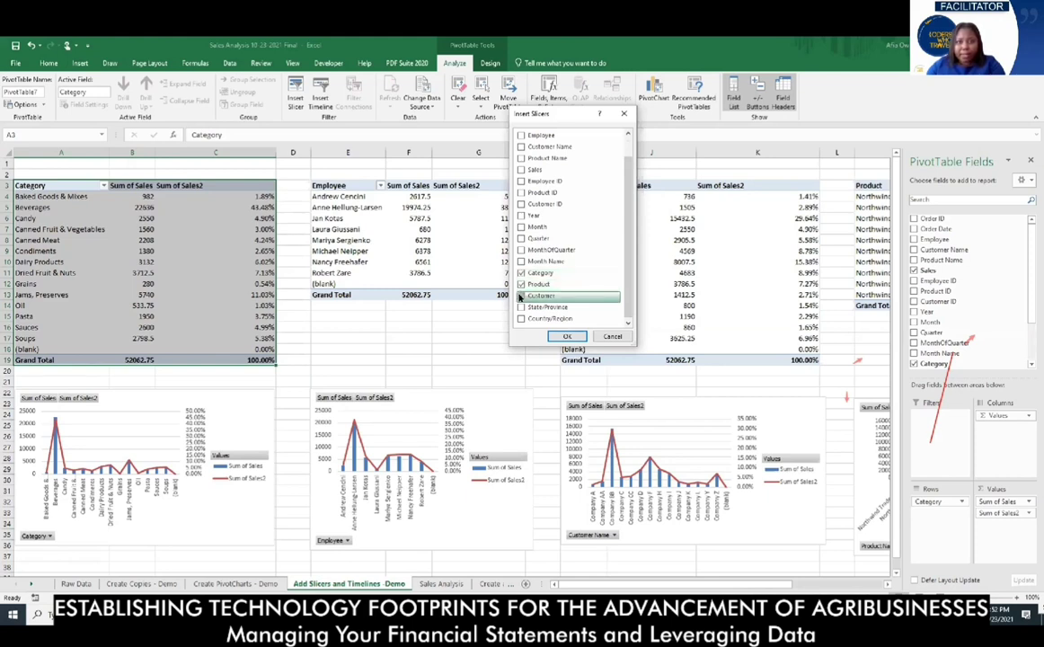
pyautogui.click(520, 296)
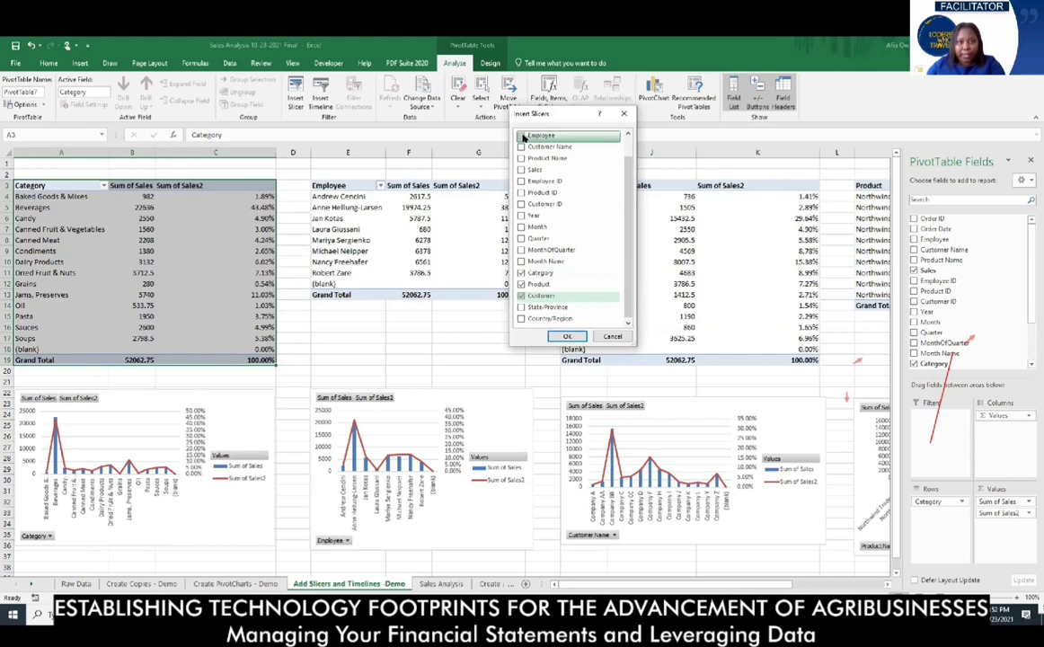
pyautogui.click(567, 335)
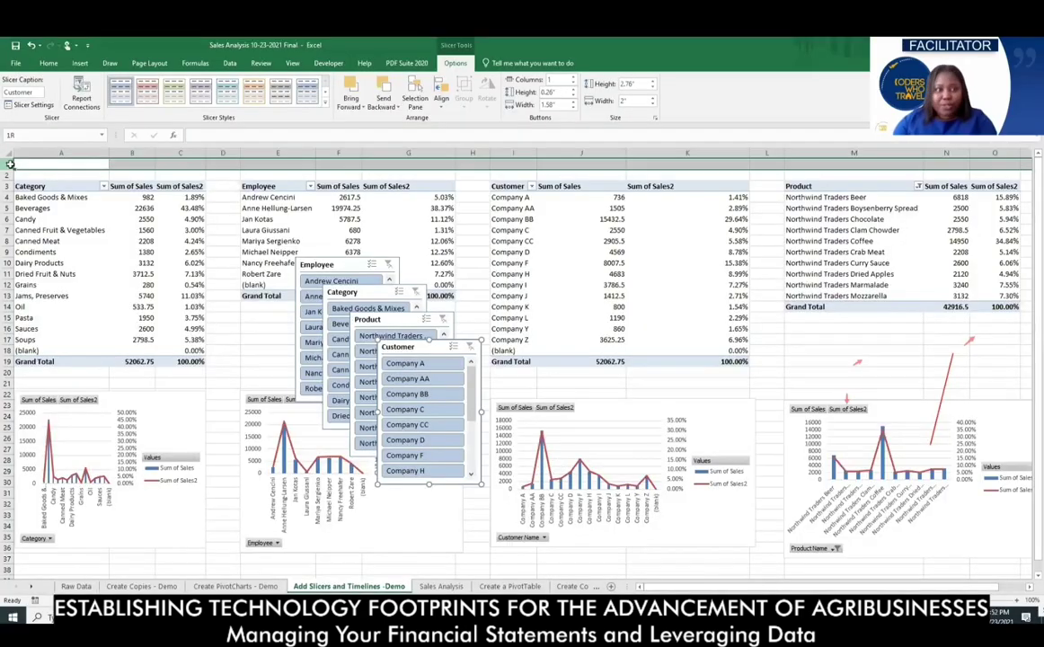
# Insert 14 blank rows at the top of the sheet, above the PivotTables, to make room for the slicers
pyautogui.moveTo(6, 164); pyautogui.dragTo(7, 172)
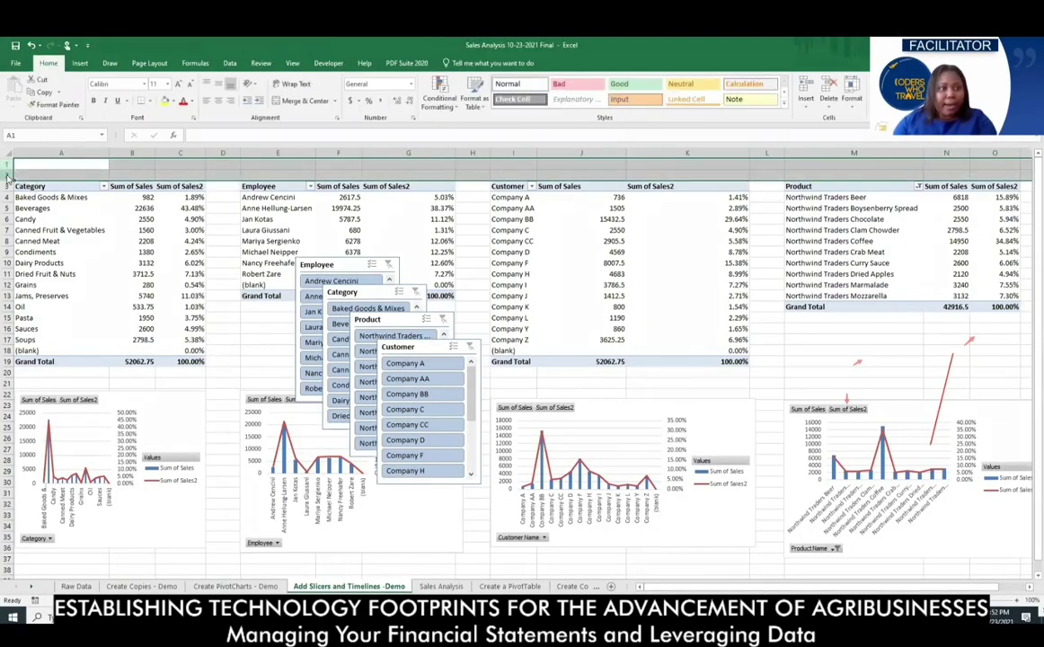
pyautogui.rightClick(7, 162)
pyautogui.click(41, 235)
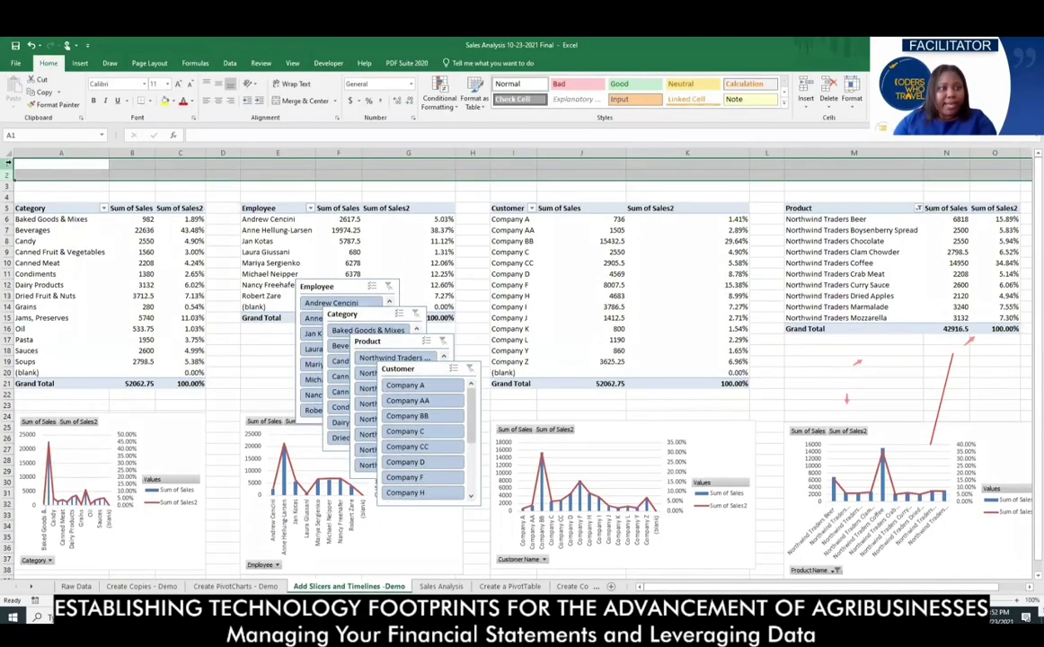
pyautogui.moveTo(8, 164); pyautogui.dragTo(12, 190)
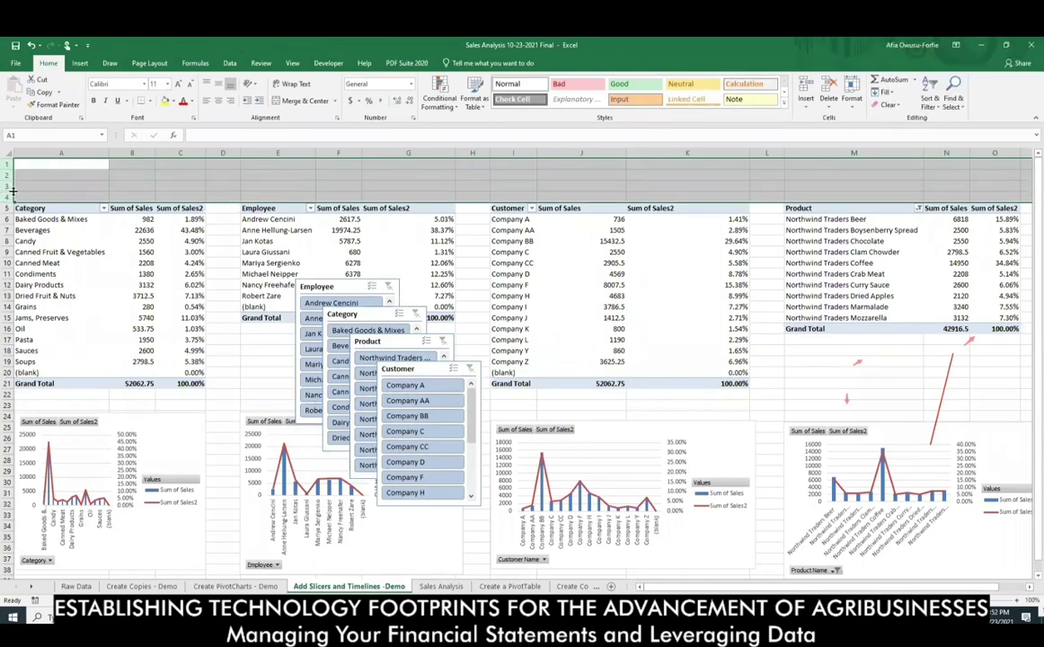
pyautogui.rightClick(11, 174)
pyautogui.click(59, 262)
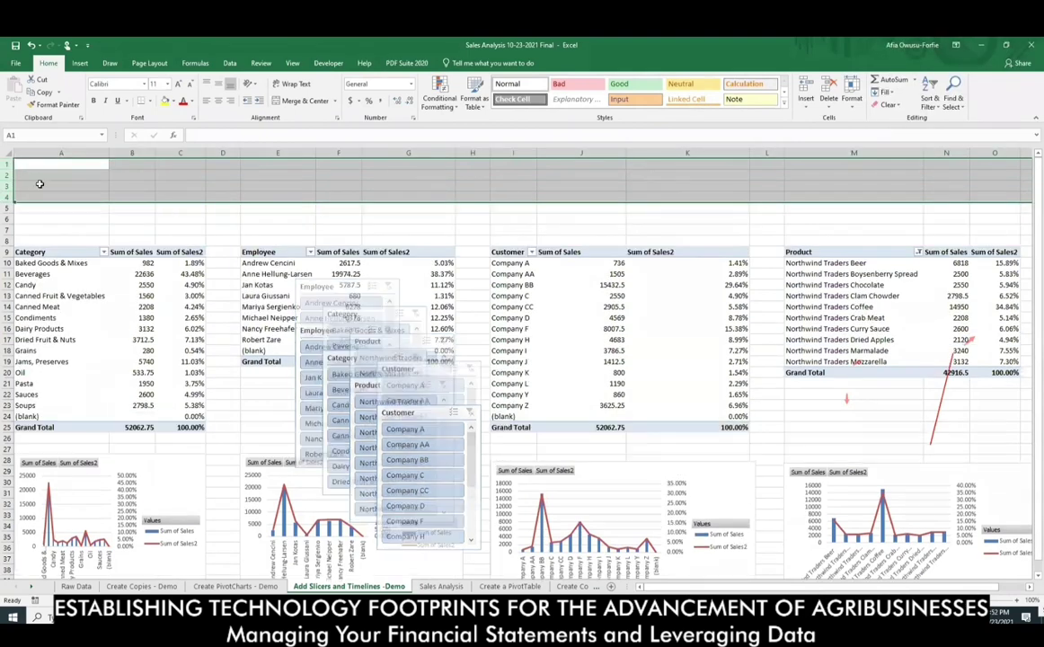
pyautogui.moveTo(8, 163); pyautogui.dragTo(11, 242)
pyautogui.rightClick(9, 239)
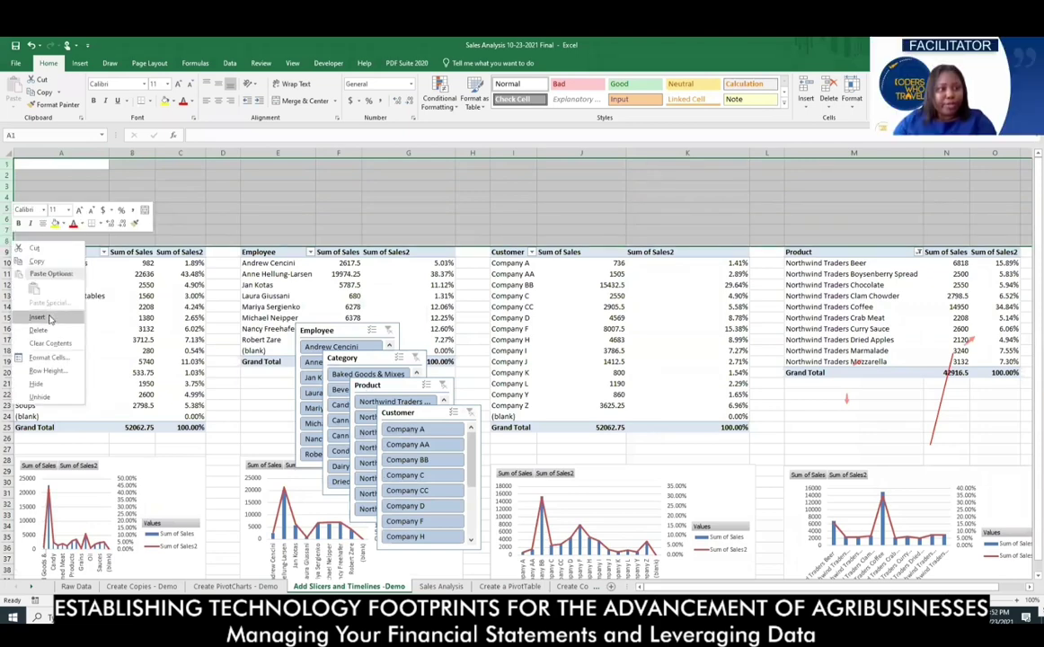
pyautogui.click(45, 285)
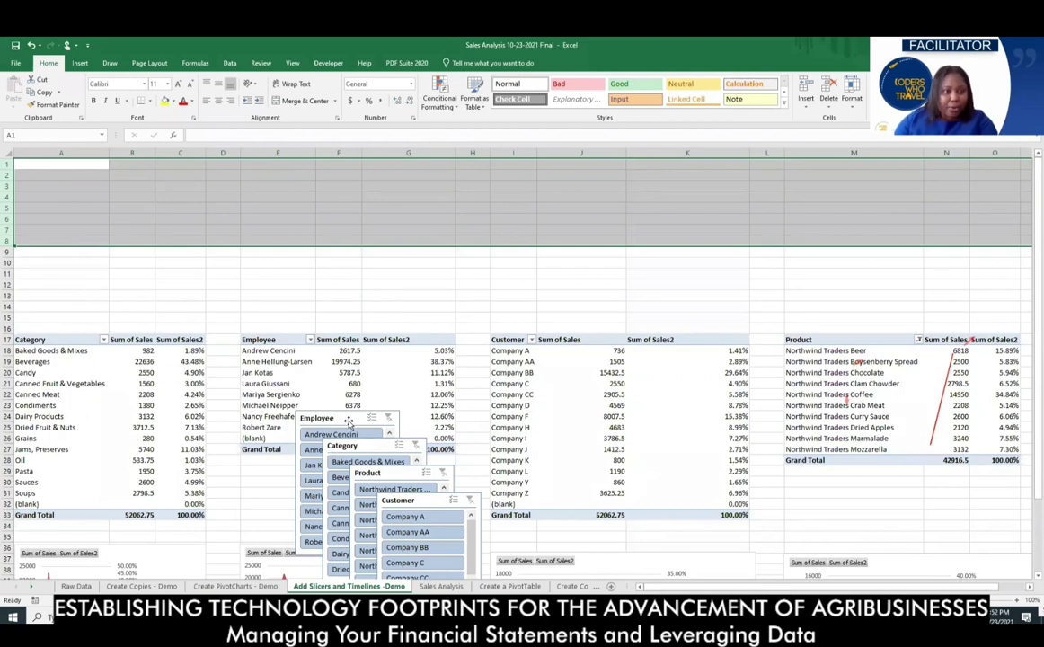
# Place the Category and Employee slicers above the PivotTables of the same fields and resize each to its table's width
pyautogui.moveTo(381, 449); pyautogui.dragTo(44, 154)
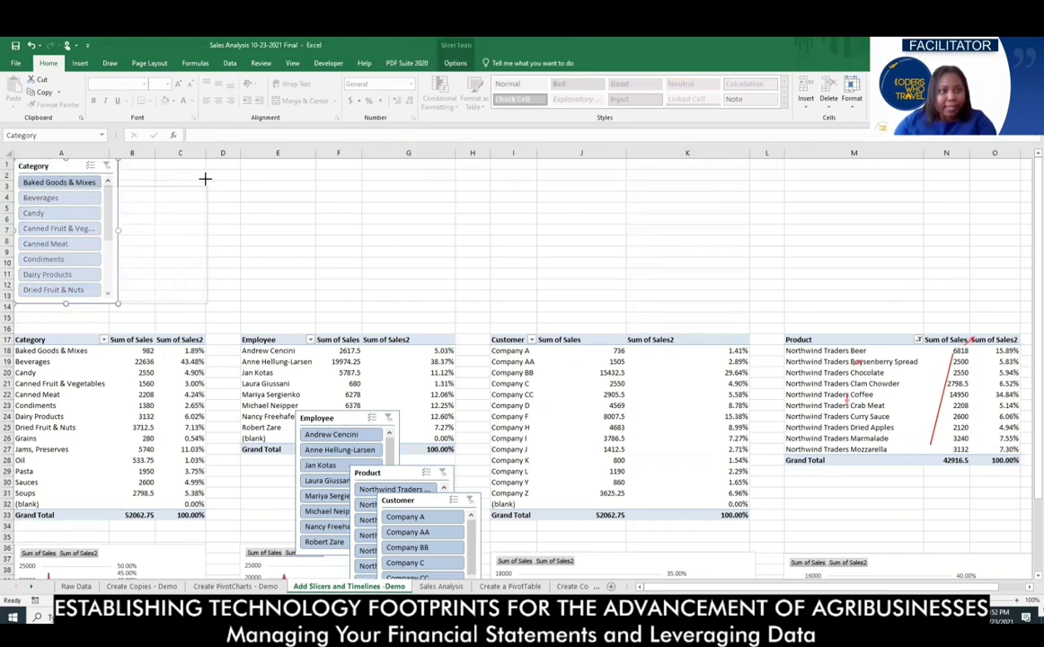
pyautogui.moveTo(205, 178); pyautogui.dragTo(205, 167)
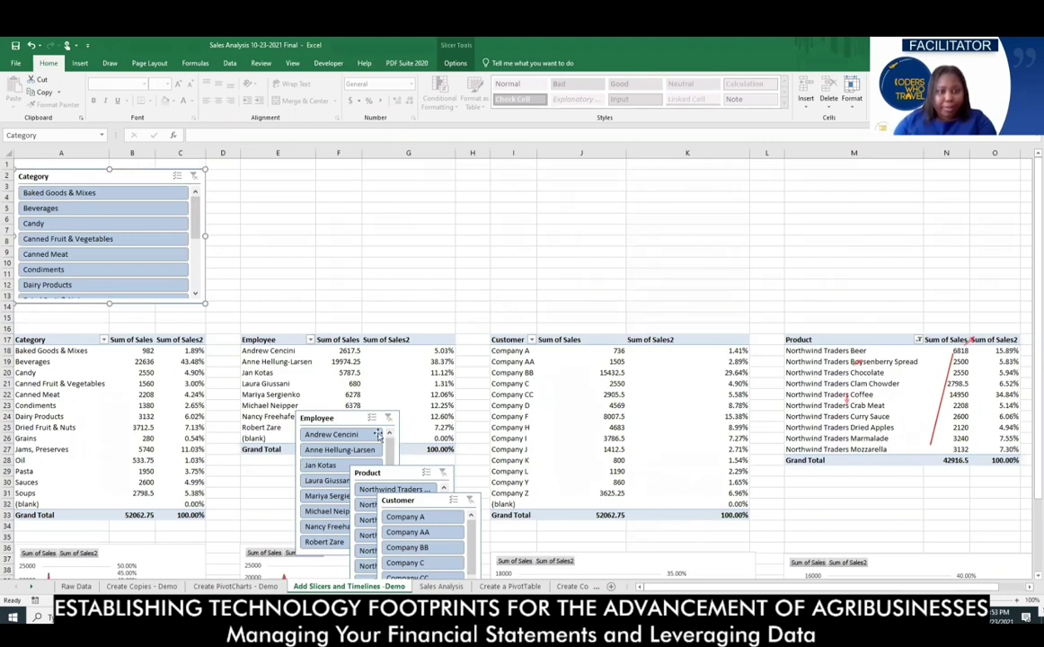
pyautogui.moveTo(346, 418); pyautogui.dragTo(298, 176)
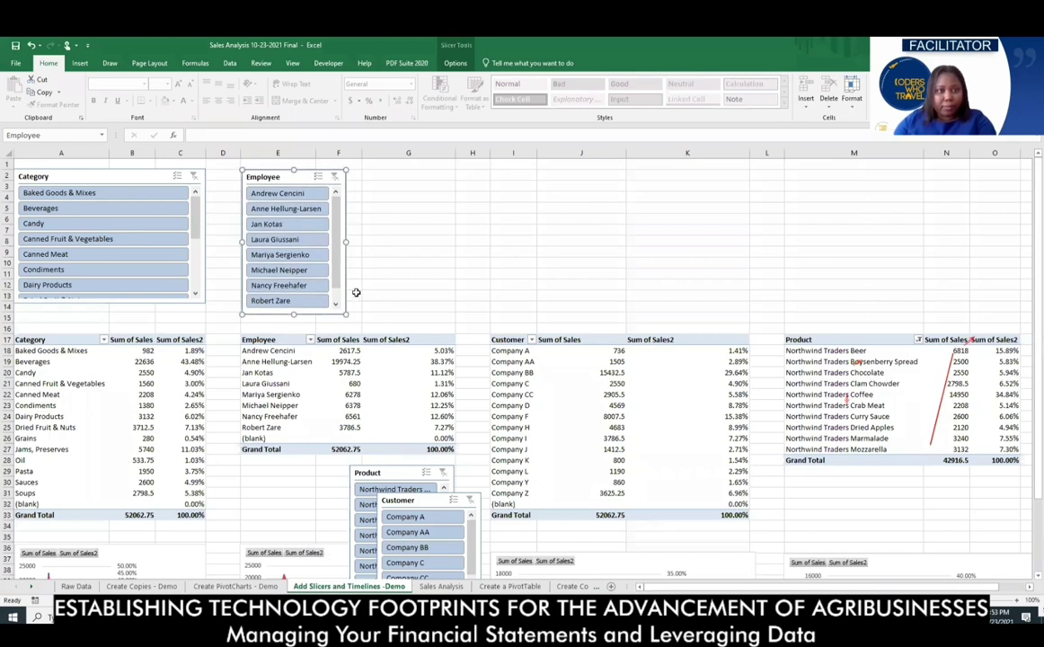
pyautogui.moveTo(346, 317); pyautogui.dragTo(455, 297)
# Place the Product slicer above the Customer PivotTable and the Customer slicer above the Product PivotTable, resizing each to match its table's width
pyautogui.moveTo(394, 473); pyautogui.dragTo(528, 175)
pyautogui.moveTo(591, 313); pyautogui.dragTo(747, 313)
pyautogui.moveTo(746, 313); pyautogui.dragTo(746, 313)
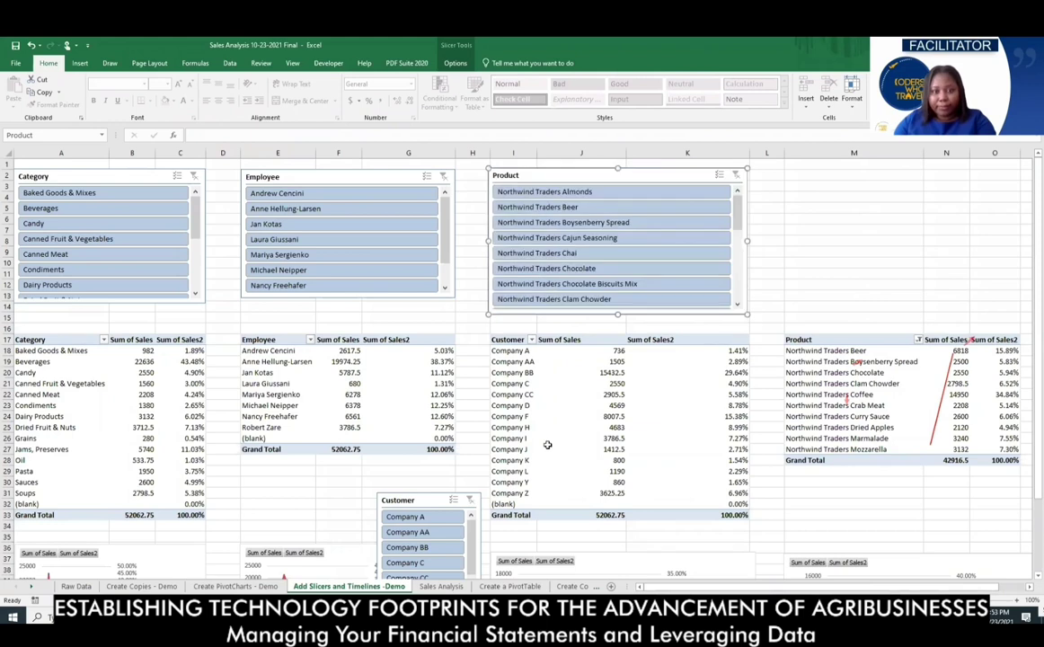
pyautogui.moveTo(409, 472); pyautogui.dragTo(836, 175)
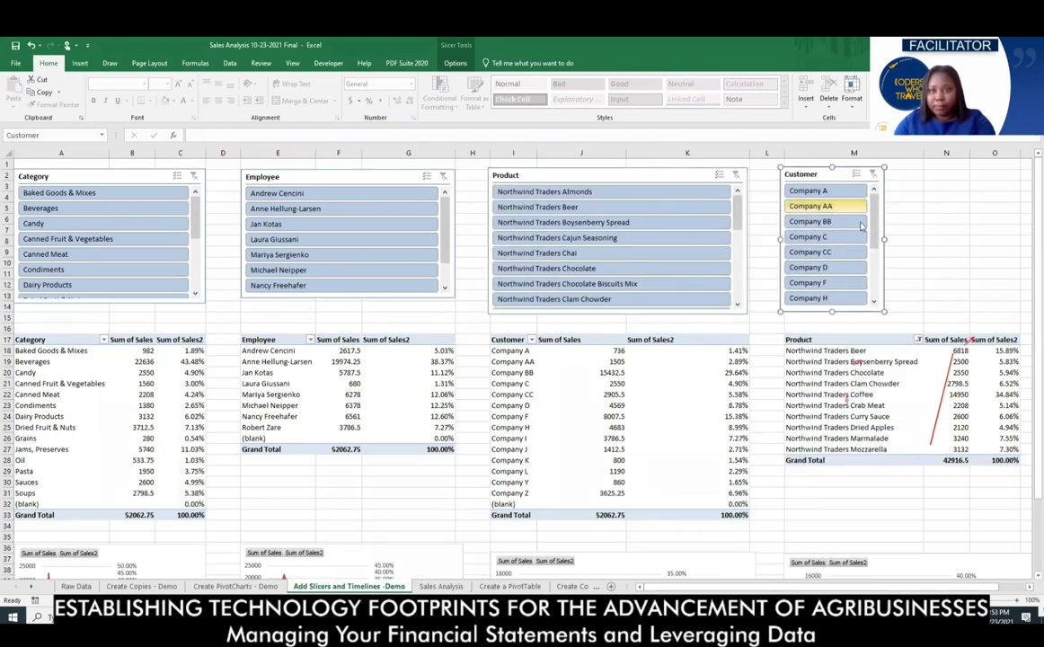
pyautogui.moveTo(886, 311); pyautogui.dragTo(1017, 323)
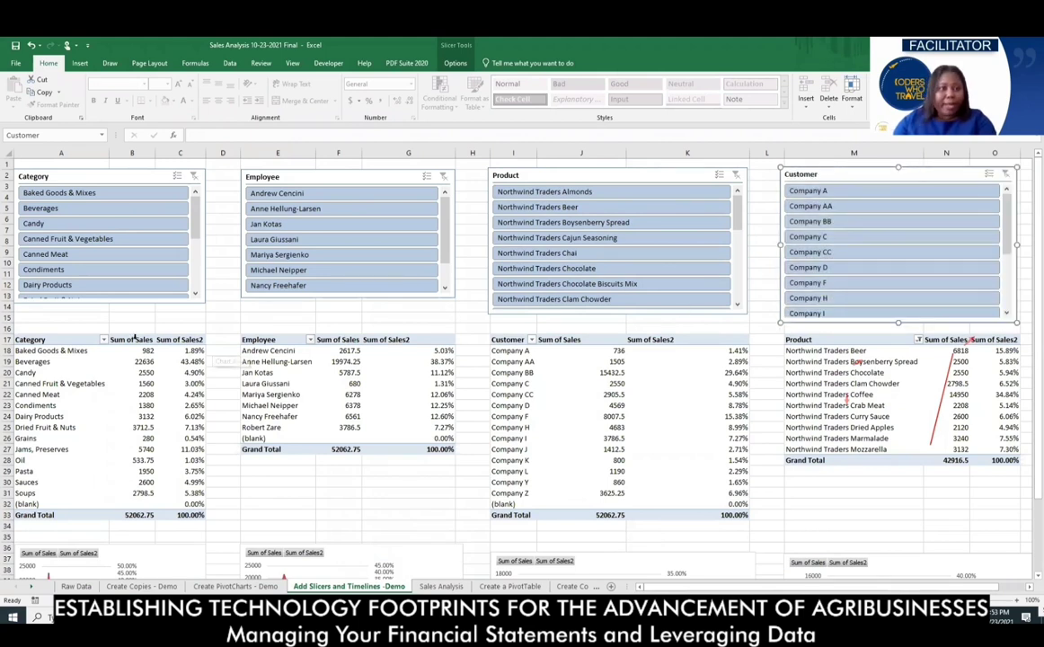
pyautogui.click(40, 321)
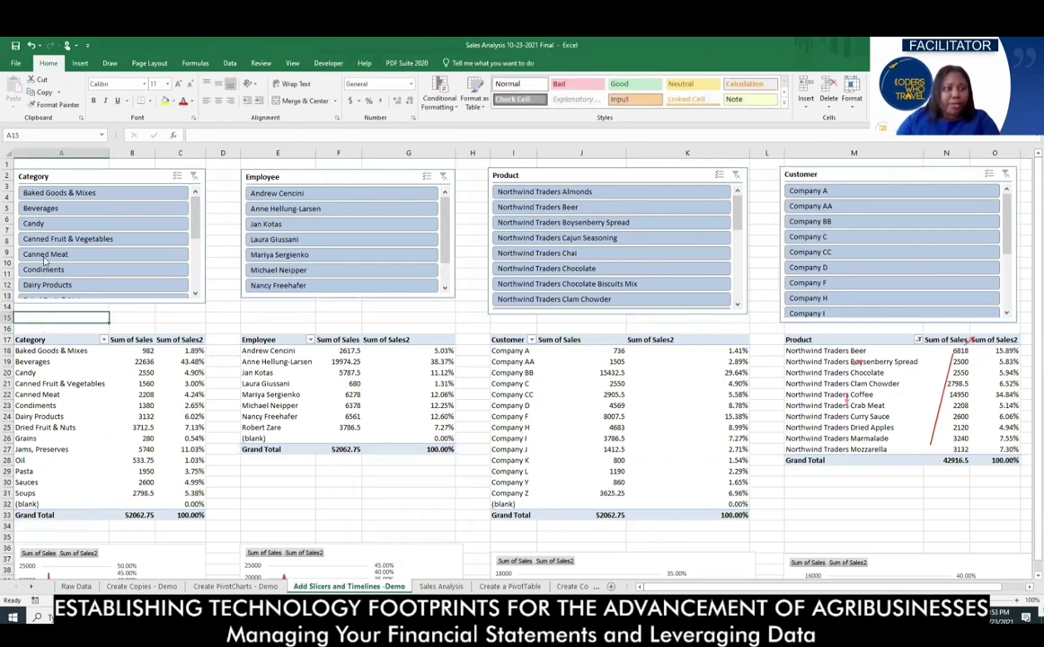
# Filter by Beverages in the Category slicer and by the first employee in the Employee slicer, clearing each filter after viewing it
pyautogui.click(43, 208)
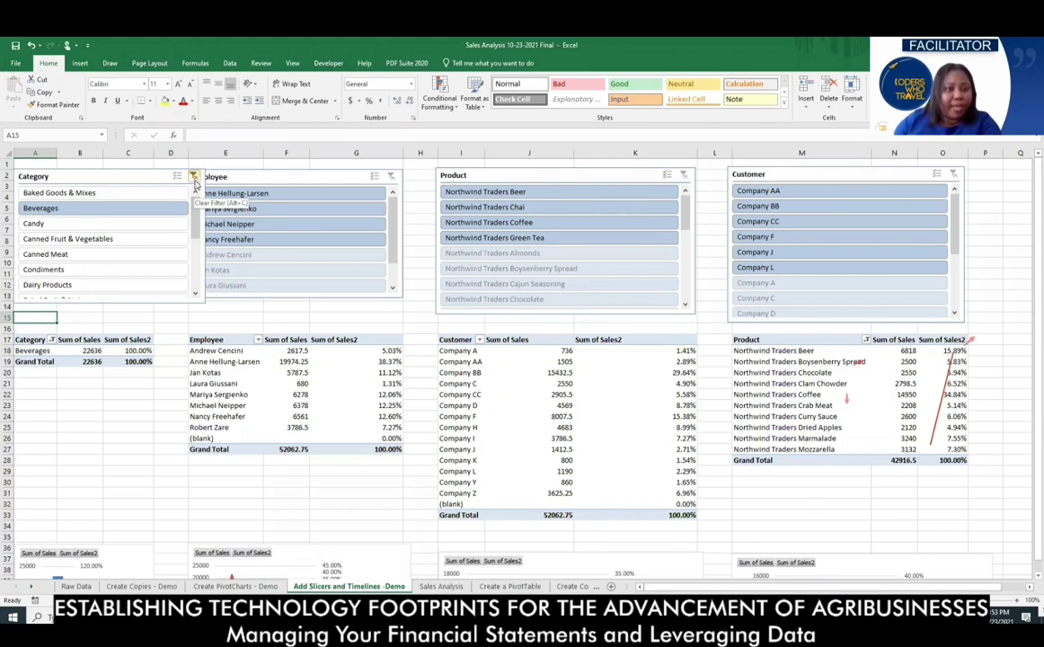
pyautogui.click(194, 179)
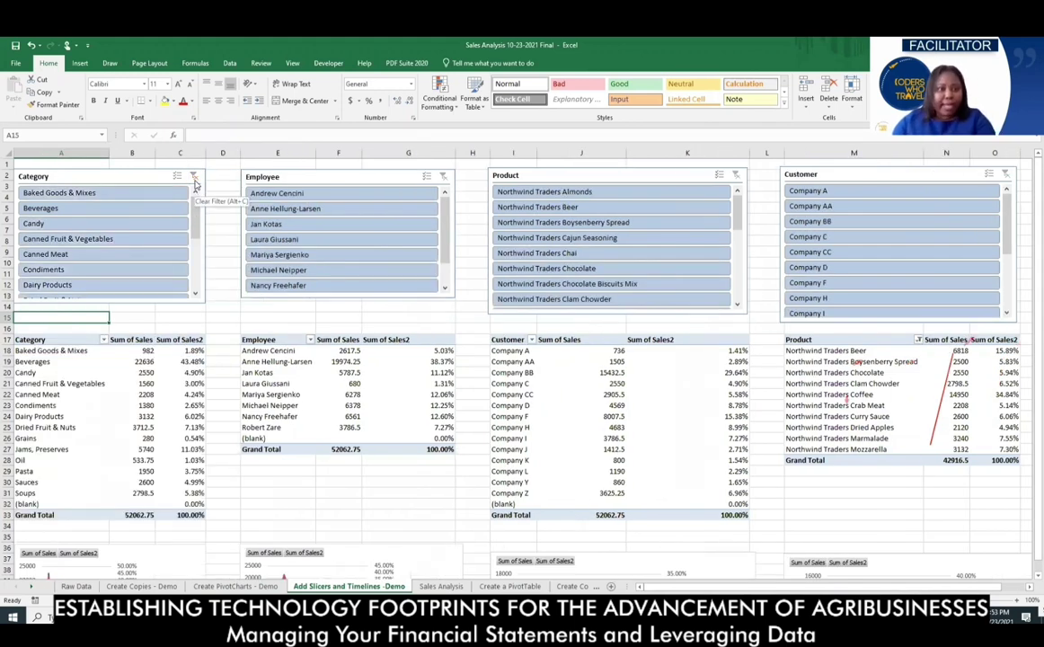
pyautogui.click(305, 200)
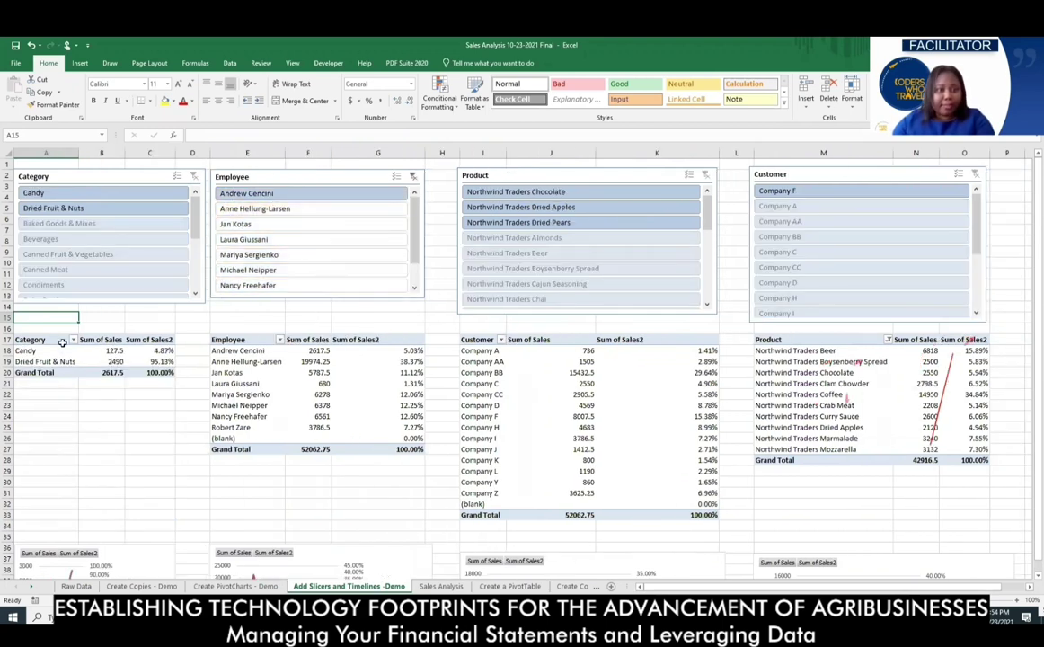
pyautogui.click(414, 179)
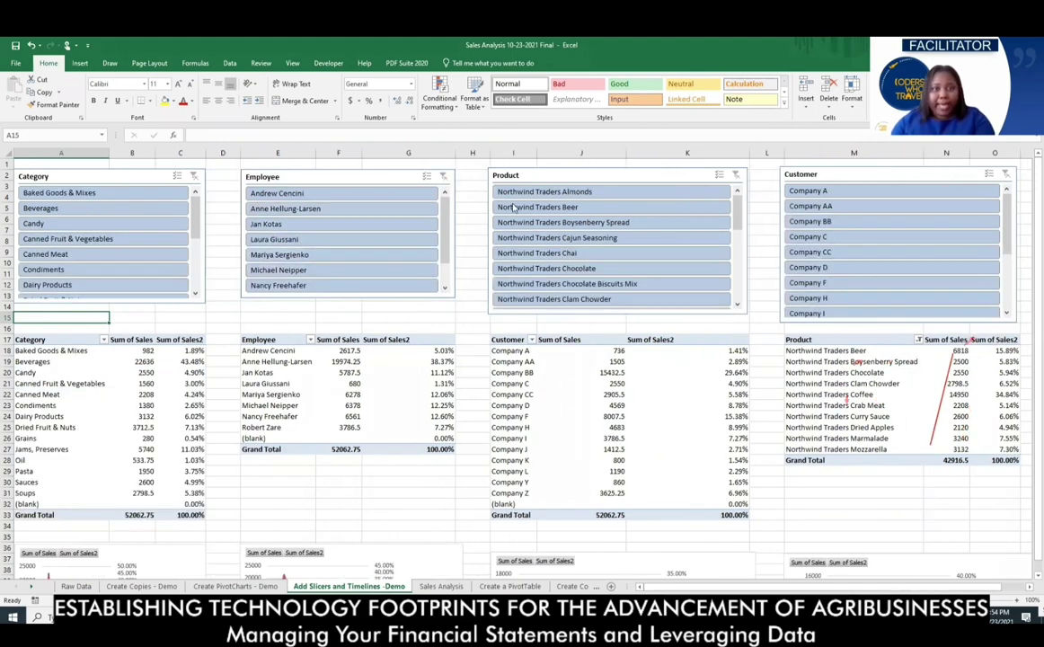
# Filter by Northwind Traders Beer in the Product slicer and by Company D in the Customer slicer, clearing each filter after viewing it
pyautogui.click(614, 208)
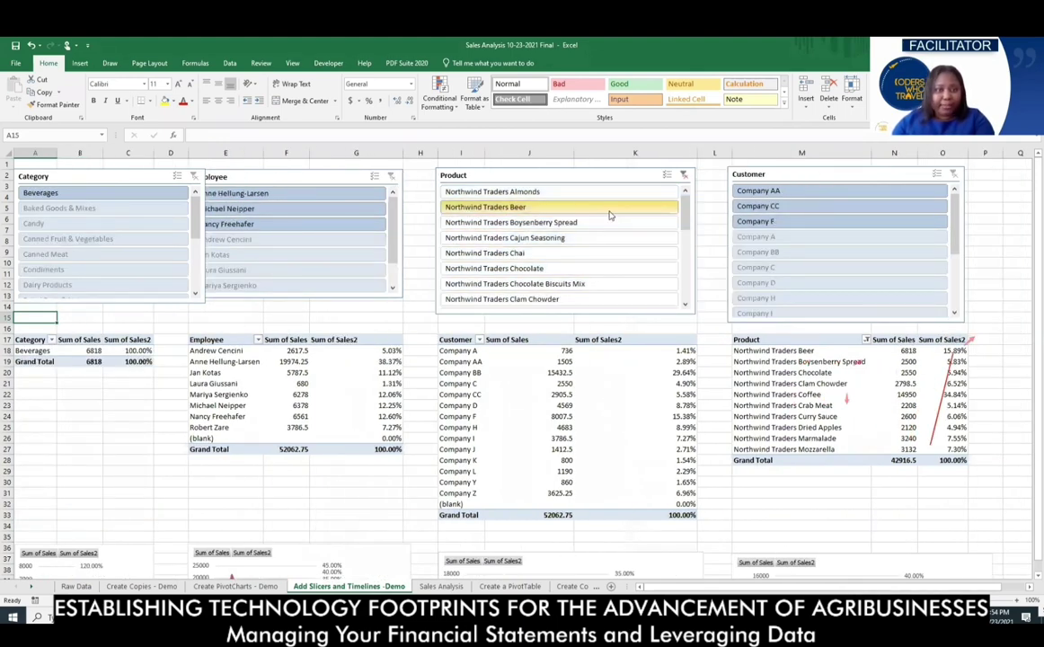
pyautogui.click(686, 176)
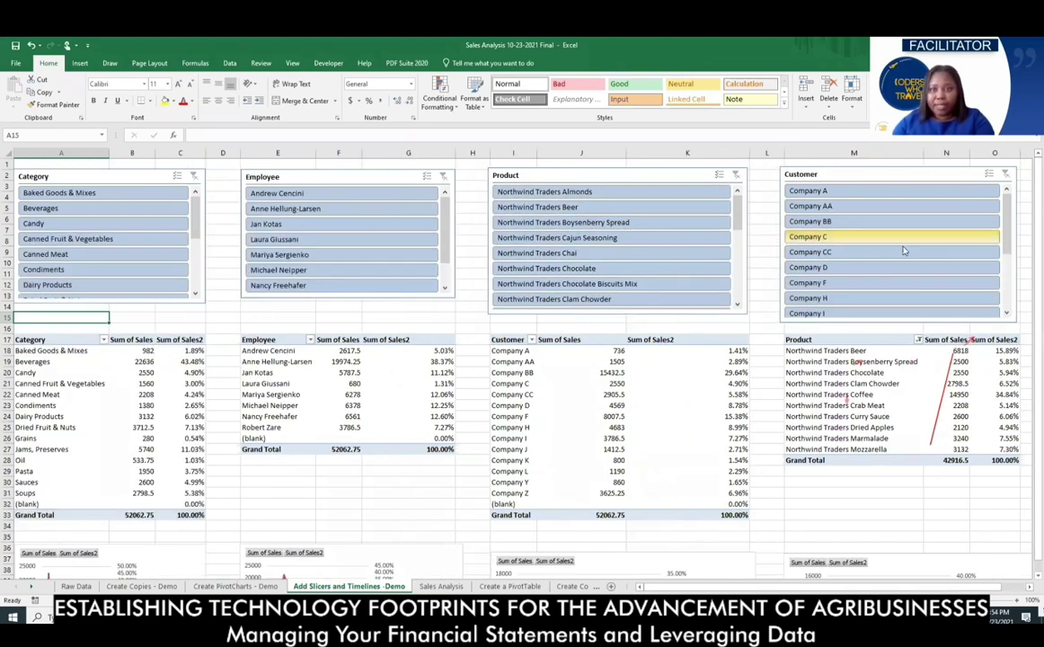
pyautogui.click(884, 269)
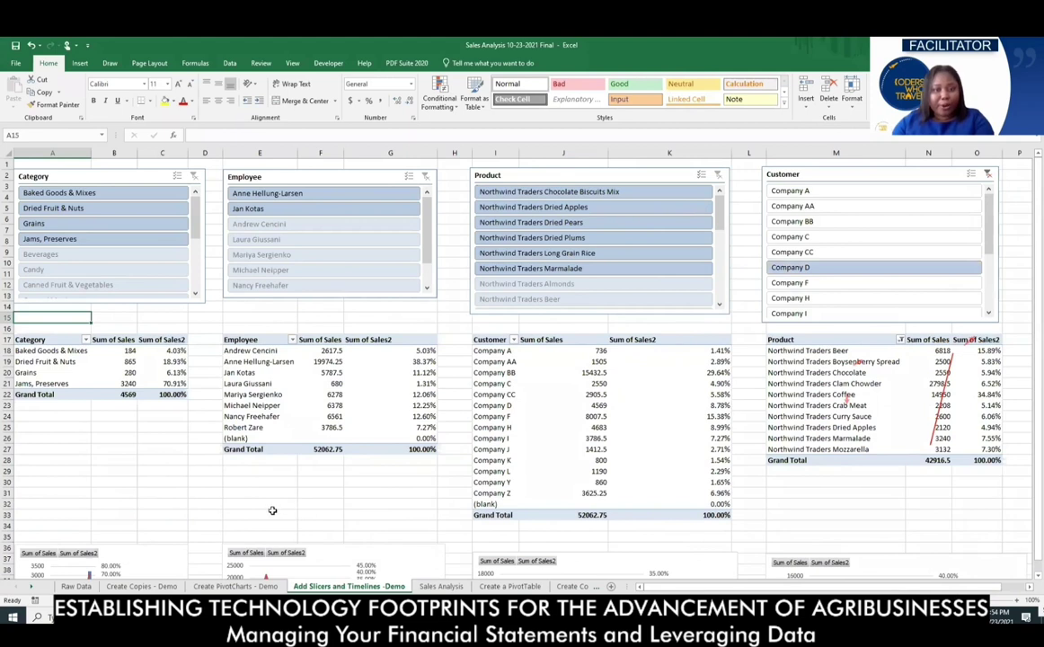
pyautogui.click(117, 450)
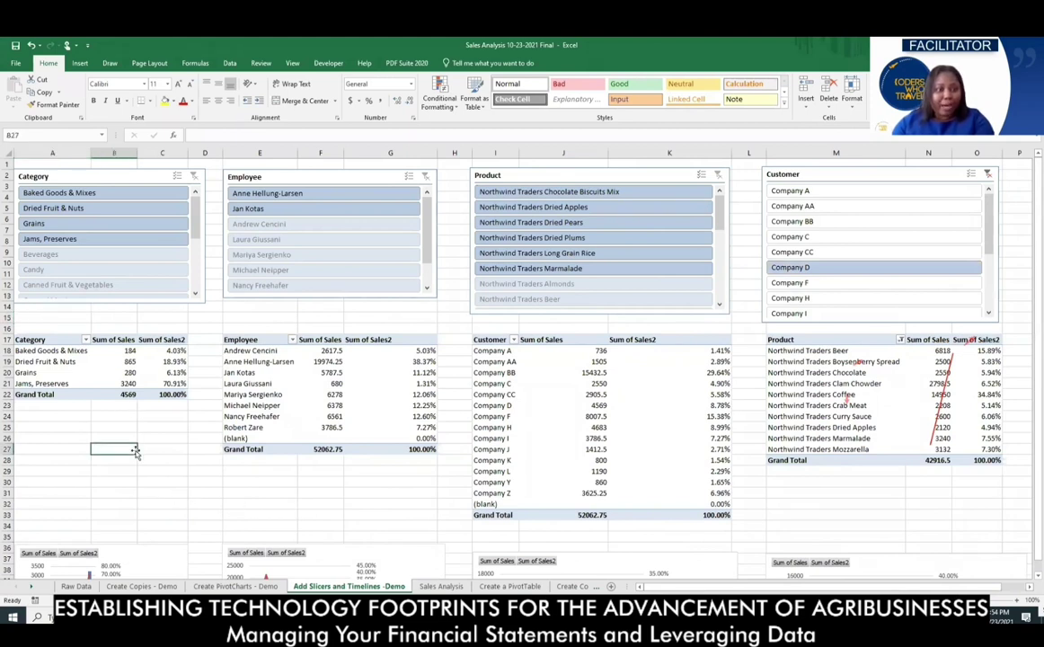
pyautogui.click(988, 175)
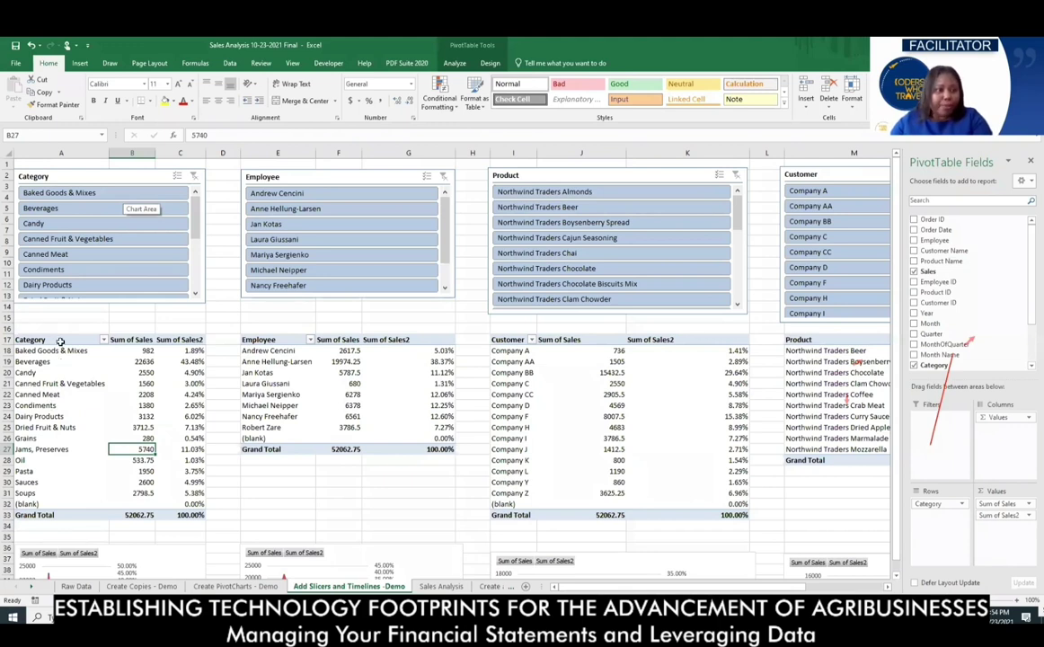
# Insert an Order Date timeline from the Category PivotTable
pyautogui.moveTo(60, 342); pyautogui.dragTo(184, 515)
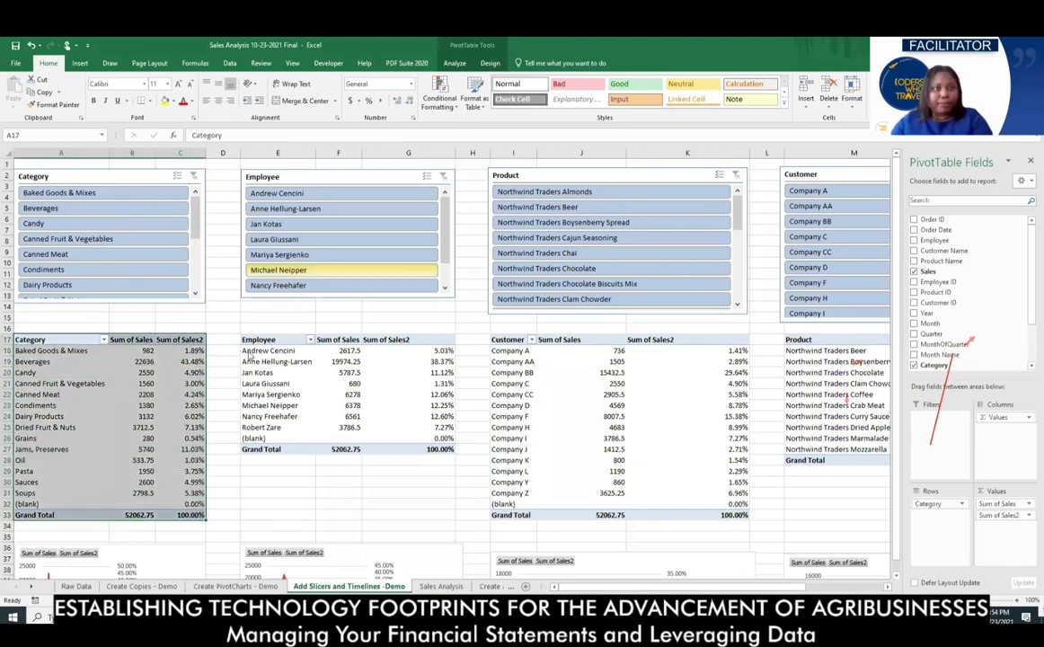
pyautogui.click(454, 63)
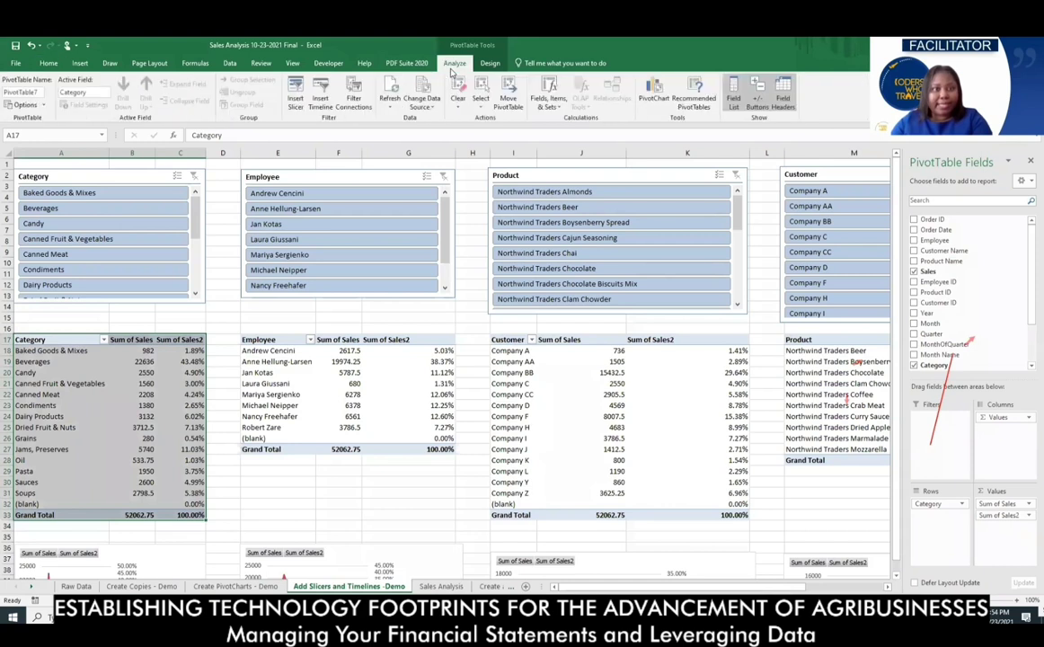
pyautogui.click(320, 97)
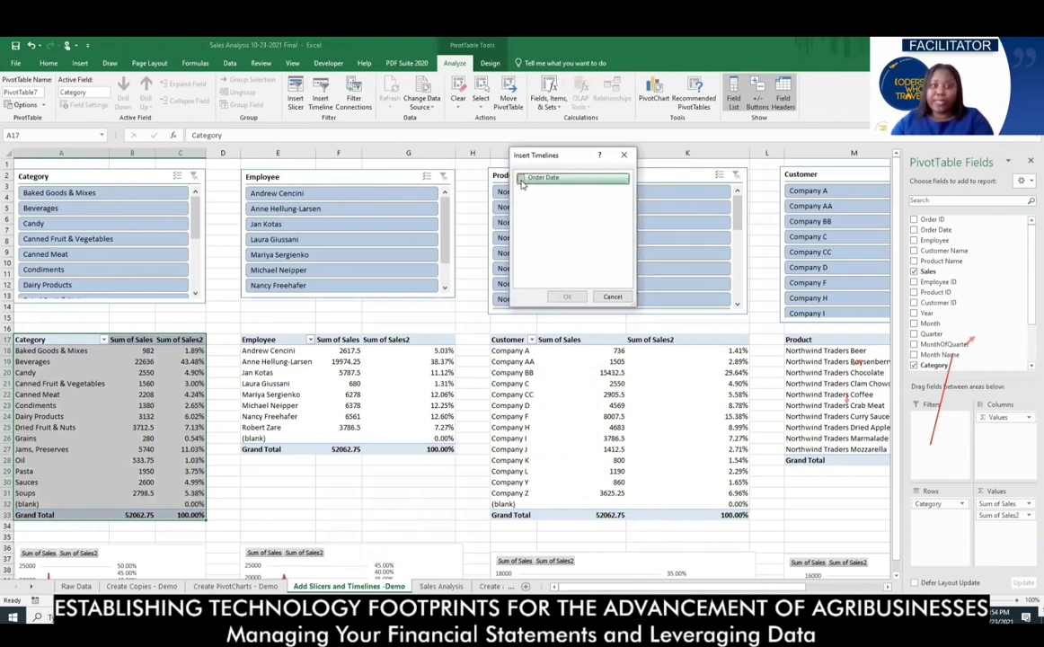
pyautogui.click(522, 180)
pyautogui.click(567, 296)
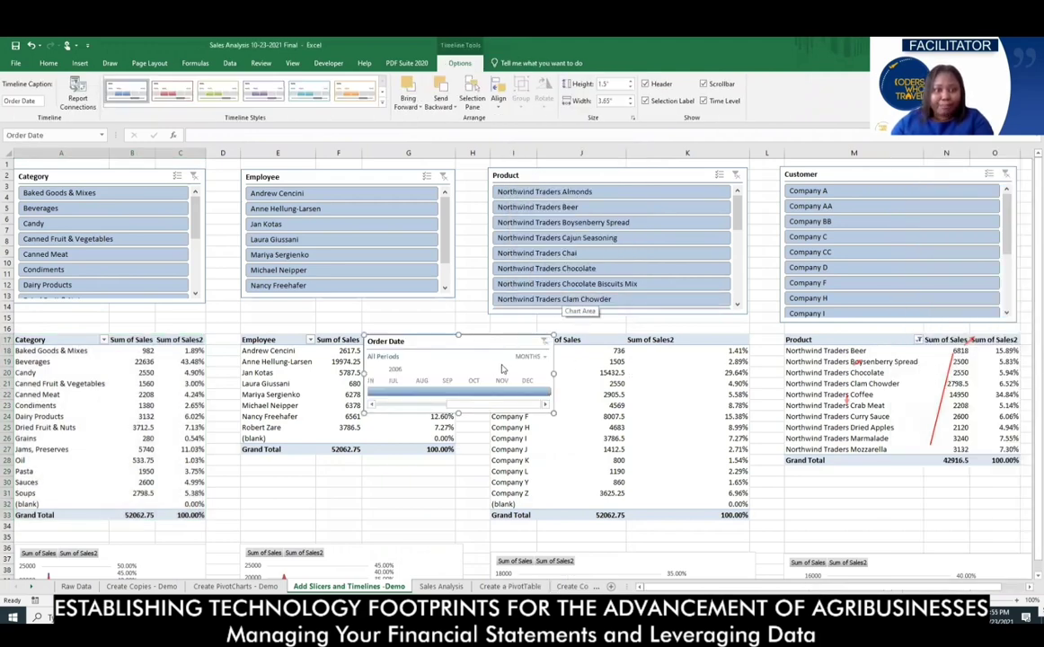
# Try to move the Order Date timeline up over the Category and Employee slicers, and undo the move
pyautogui.moveTo(455, 331); pyautogui.dragTo(218, 151)
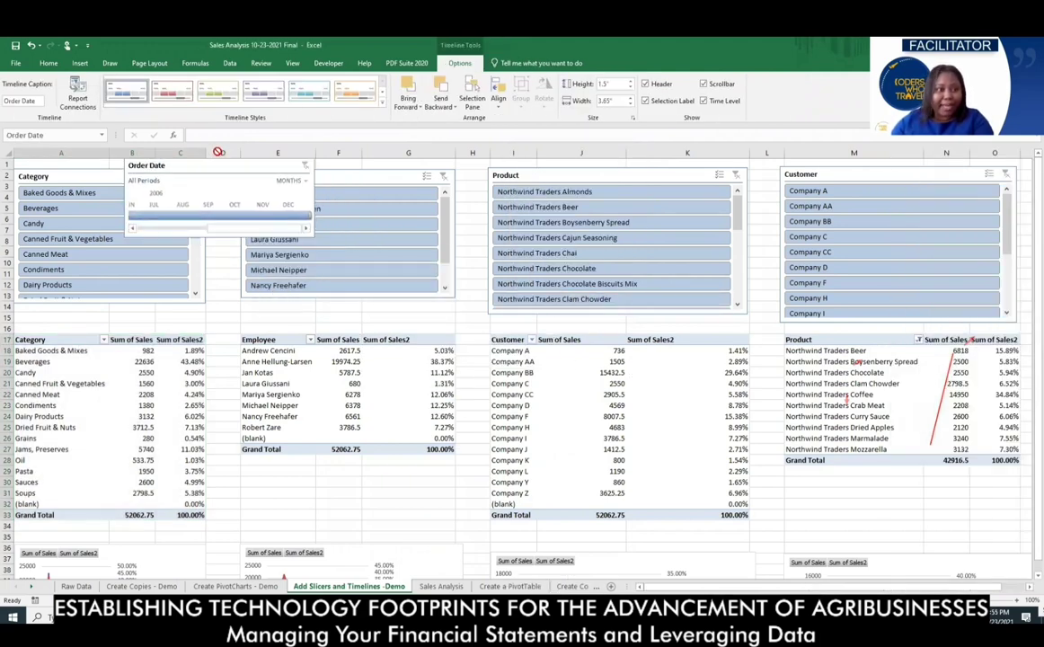
pyautogui.hotkey('ctrl', 'z')
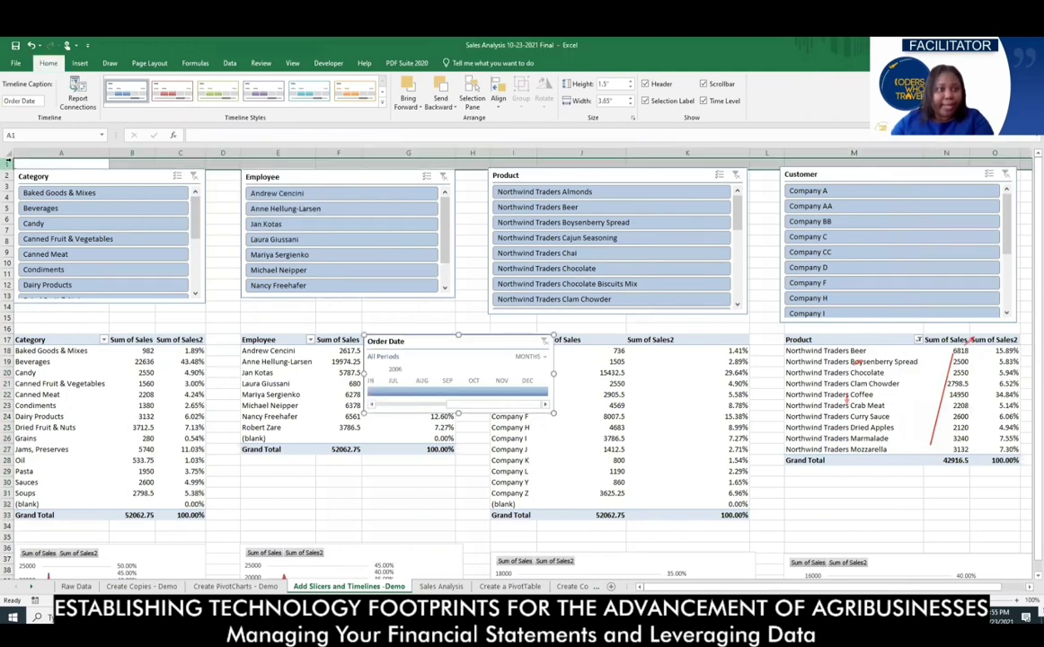
# Insert seven blank rows at the top of the sheet, above the slicers, to make room for the timeline
pyautogui.rightClick(8, 165)
pyautogui.click(30, 237)
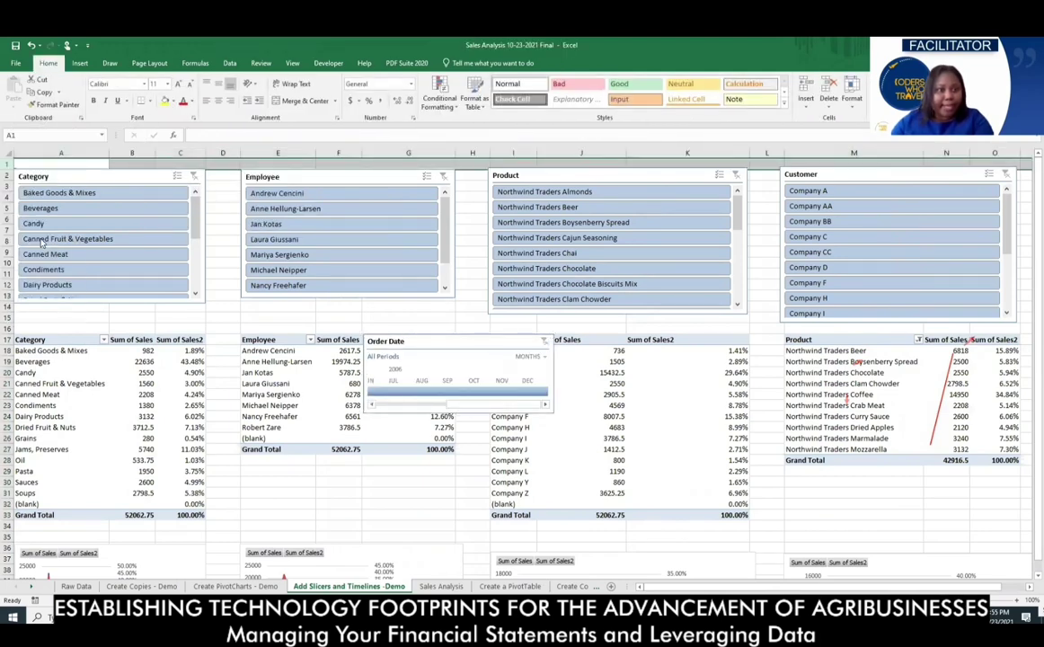
pyautogui.moveTo(8, 162); pyautogui.dragTo(9, 174)
pyautogui.rightClick(9, 165)
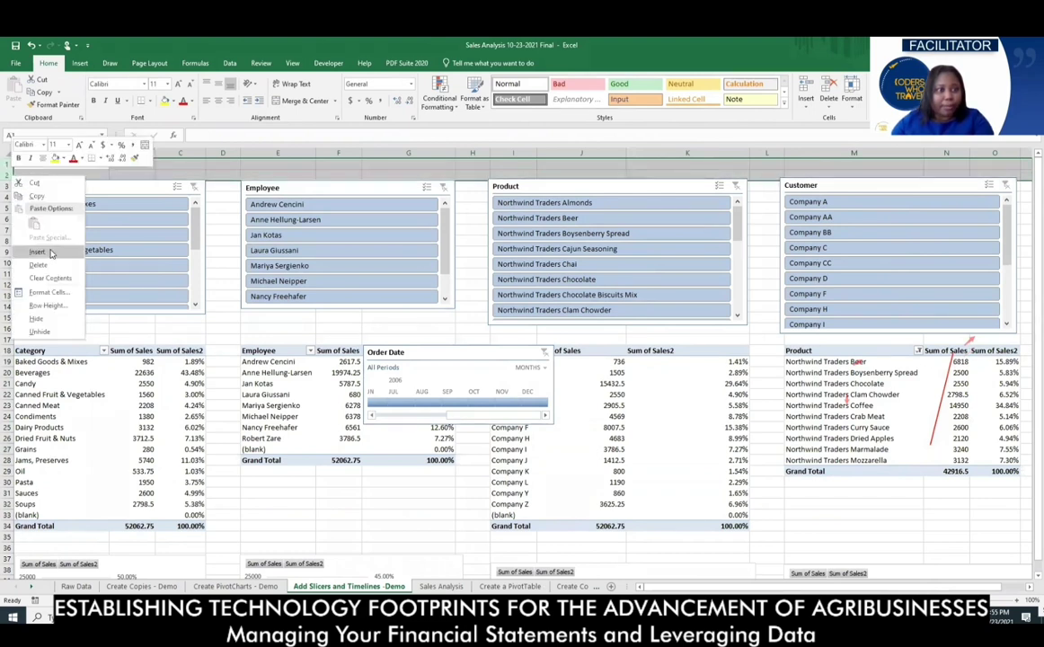
pyautogui.click(31, 229)
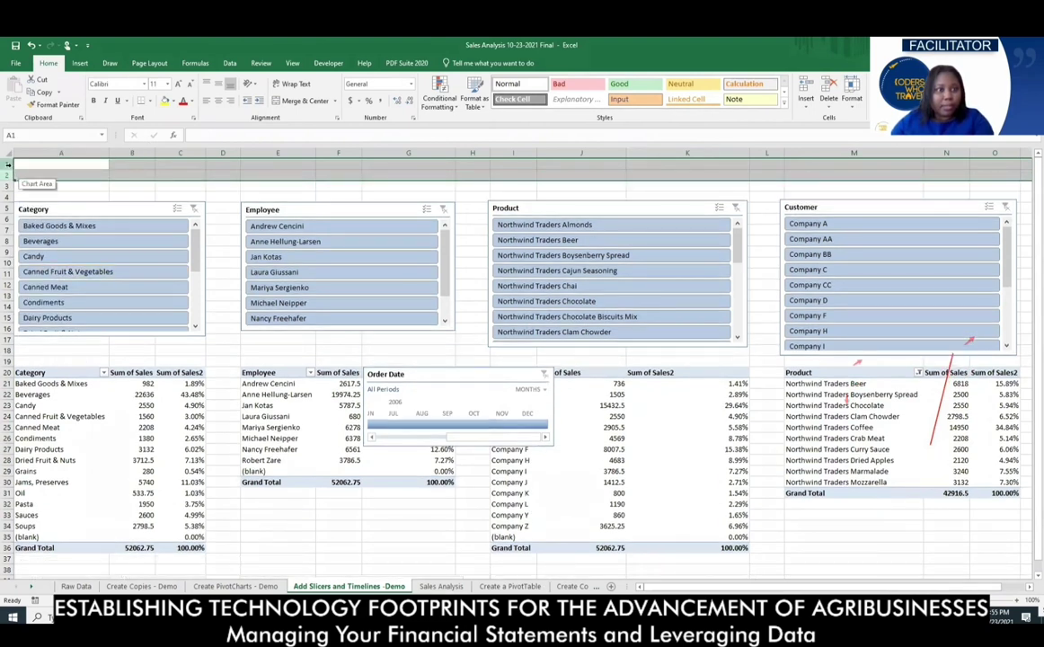
pyautogui.moveTo(8, 165); pyautogui.dragTo(8, 186)
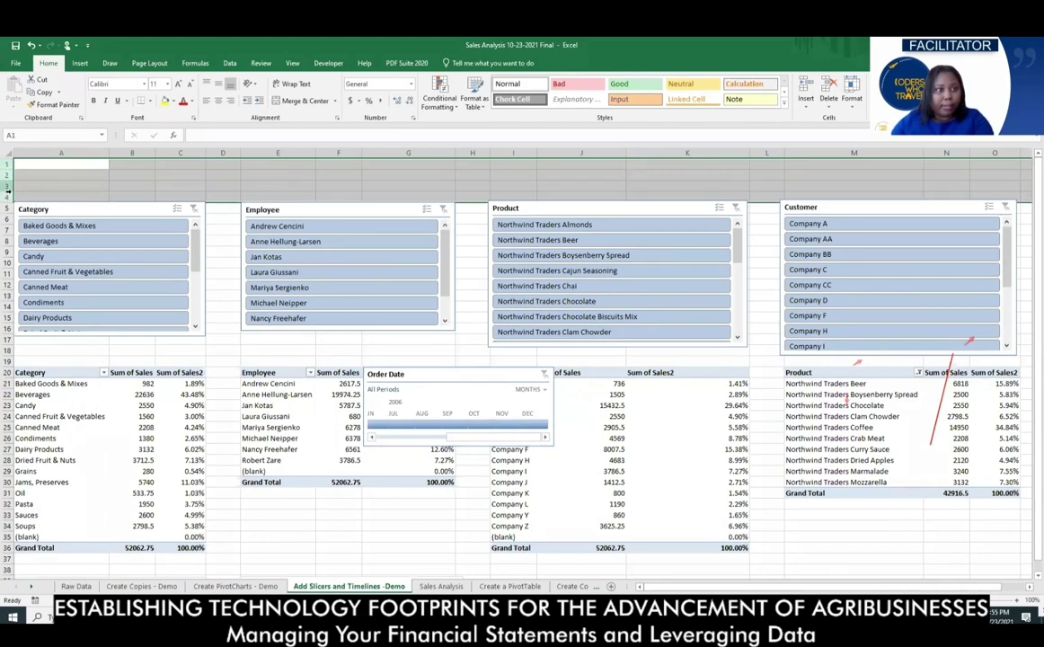
pyautogui.rightClick(10, 168)
pyautogui.click(50, 240)
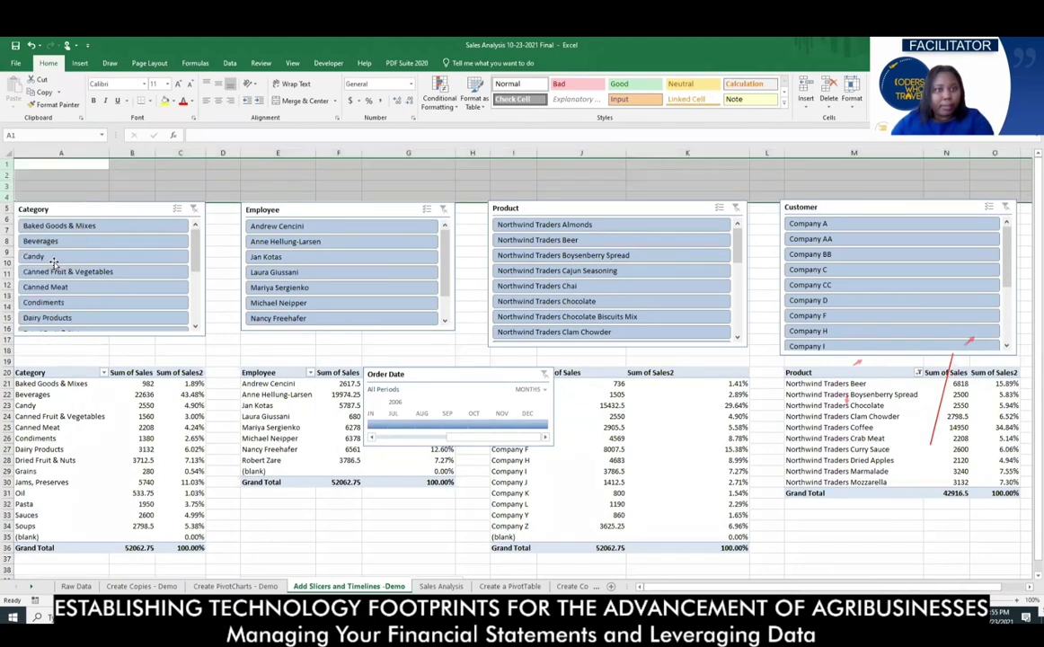
# Move the Order Date timeline into the blank rows above the Employee slicer and filter it to Jan 2006
pyautogui.moveTo(406, 417); pyautogui.dragTo(283, 165)
pyautogui.scroll(3, 260, 220)
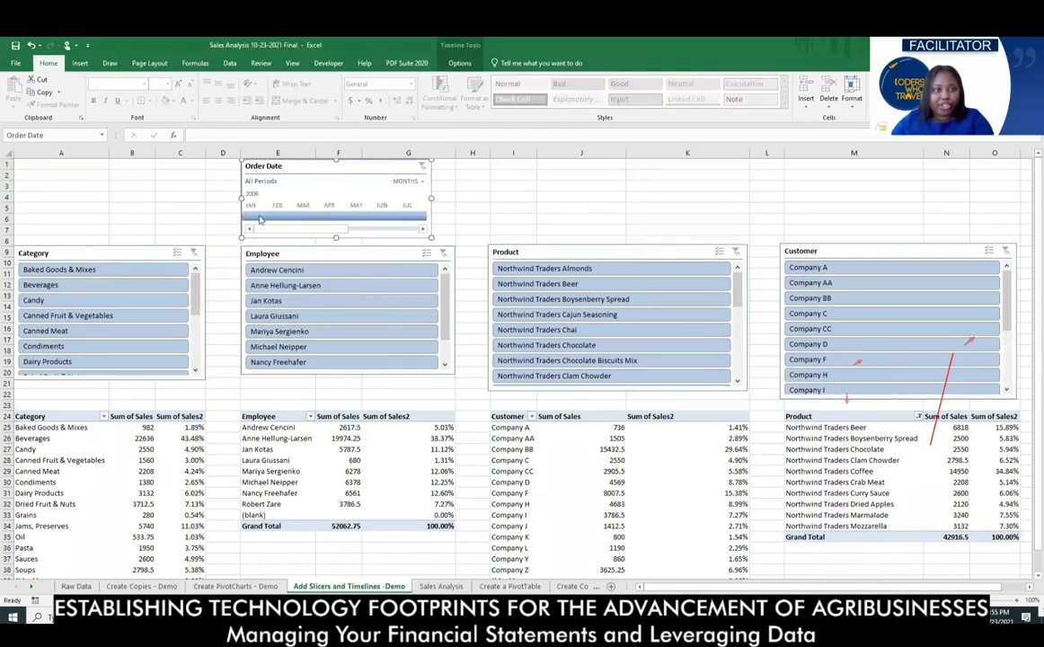
pyautogui.click(260, 219)
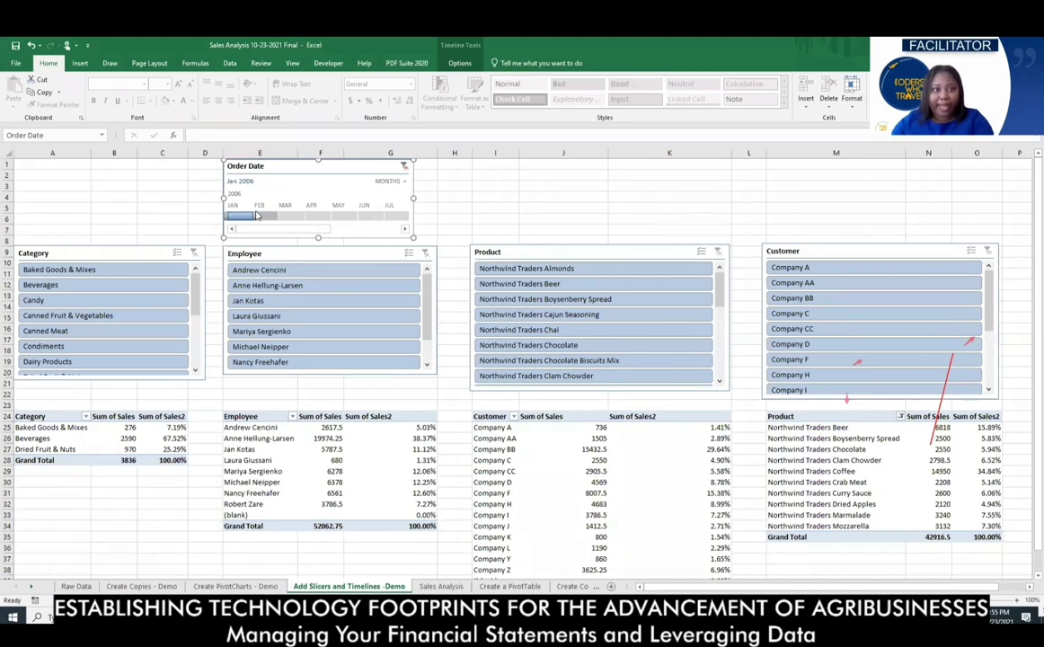
# Filter the Order Date timeline to Feb 2006 and to Mar 2006 in turn
pyautogui.click(272, 217)
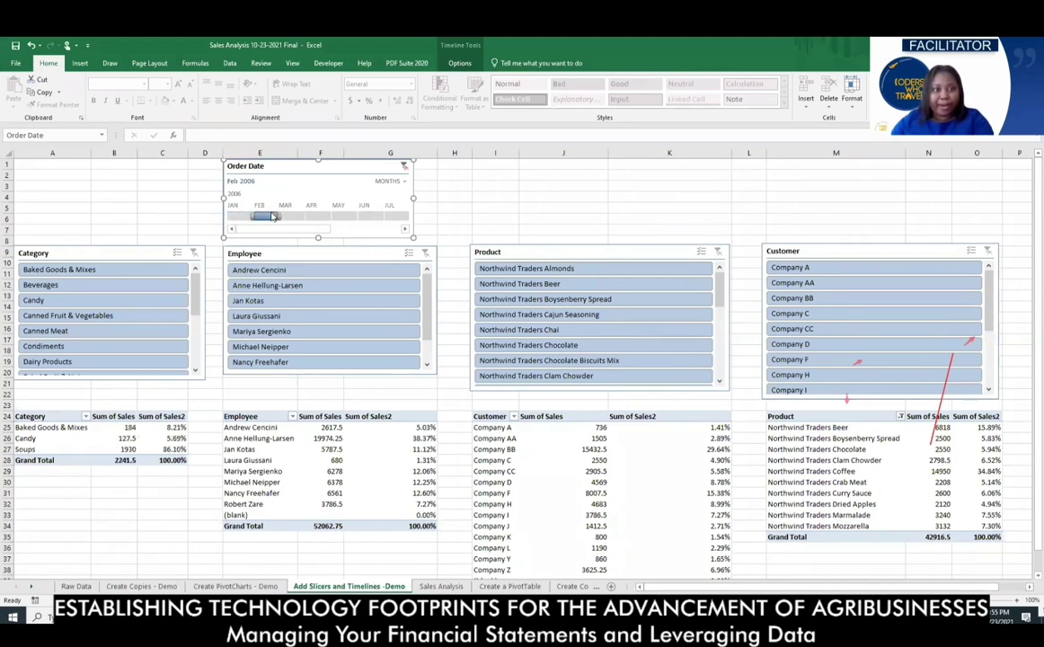
pyautogui.click(284, 216)
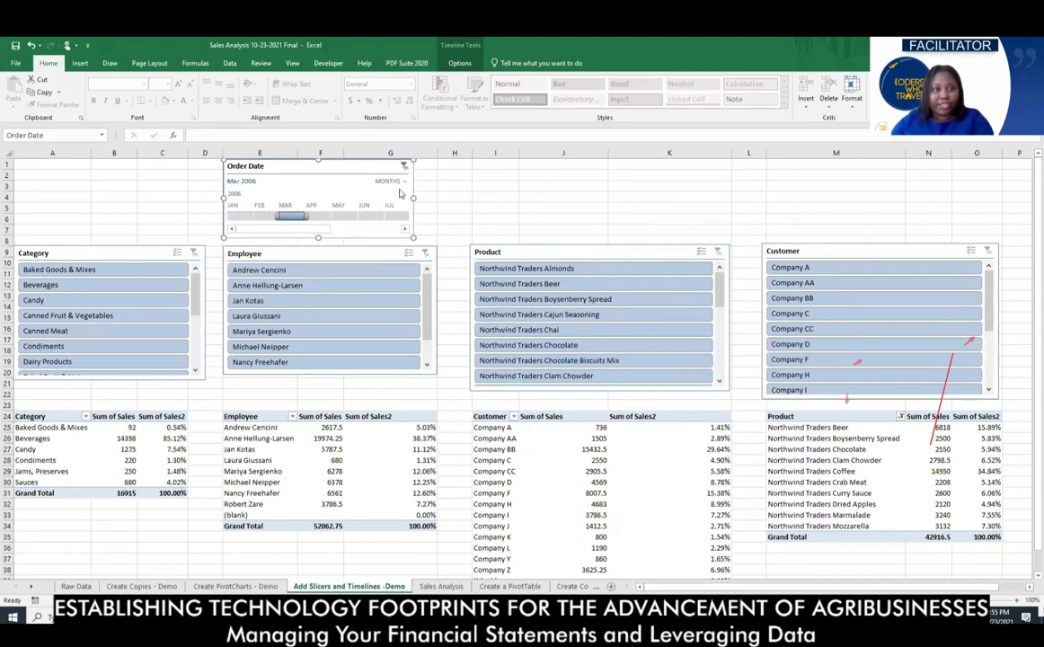
pyautogui.click(269, 216)
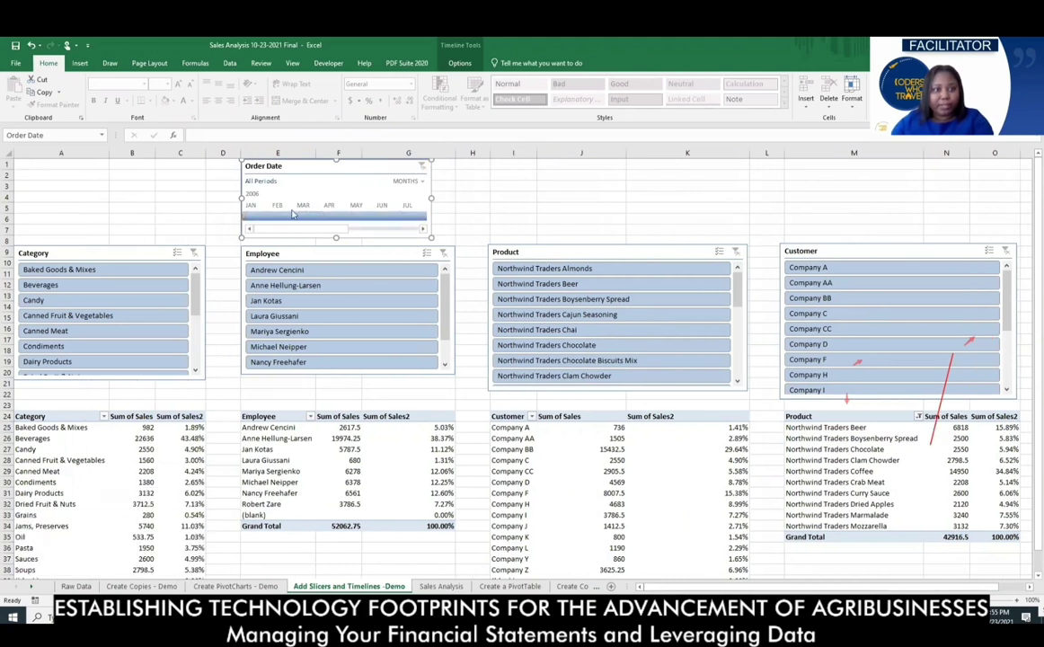
pyautogui.click(421, 166)
pyautogui.click(304, 217)
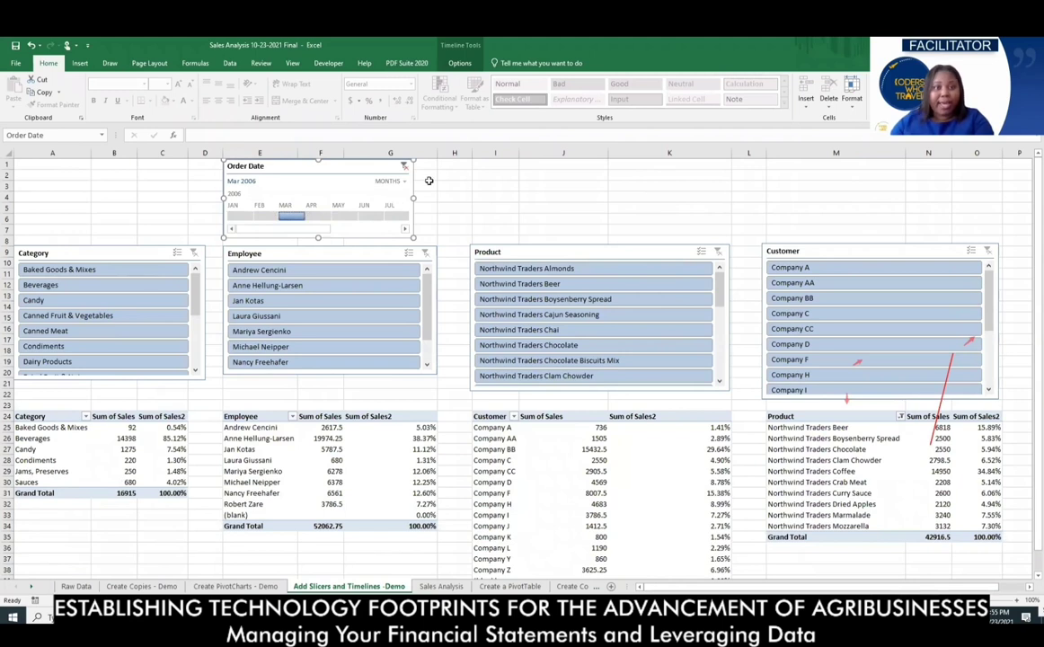
# Clear the Order Date timeline's filter and widen the timeline to match the Employee slicer below it
pyautogui.click(404, 169)
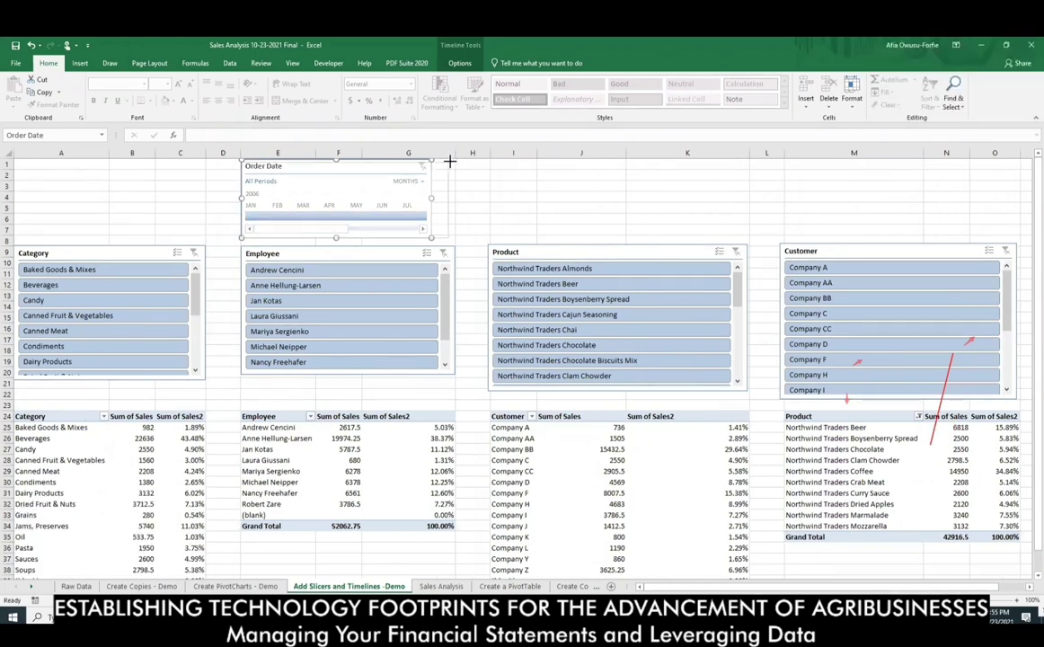
pyautogui.moveTo(453, 160); pyautogui.dragTo(455, 158)
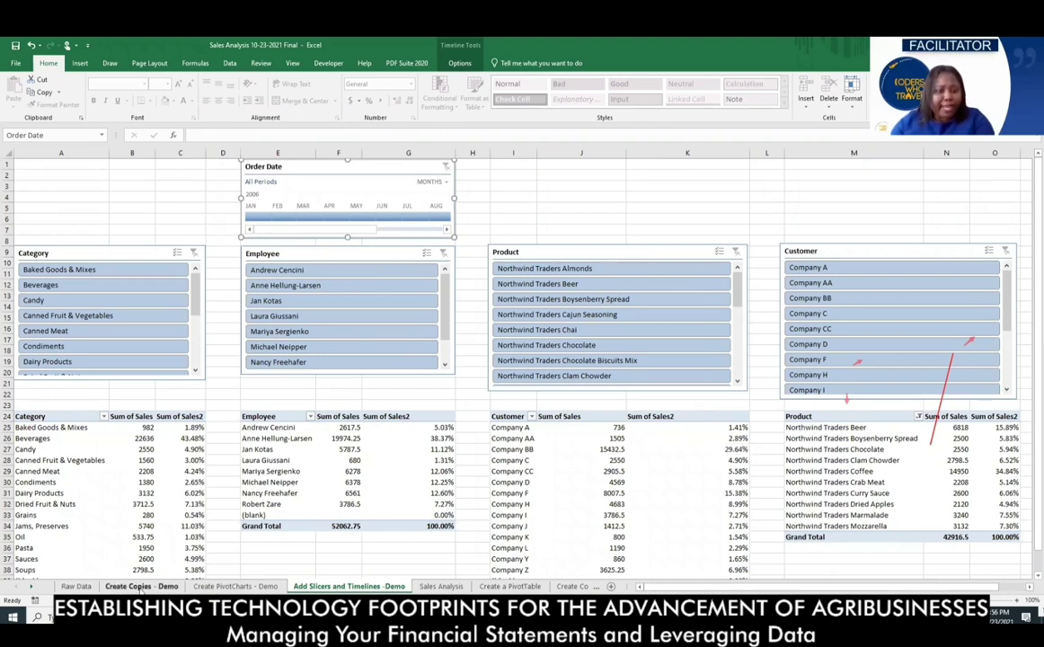
# On the Sales Analysis sheet, select the State/Province and Country/Region columns from the header row down to row 50
pyautogui.click(77, 586)
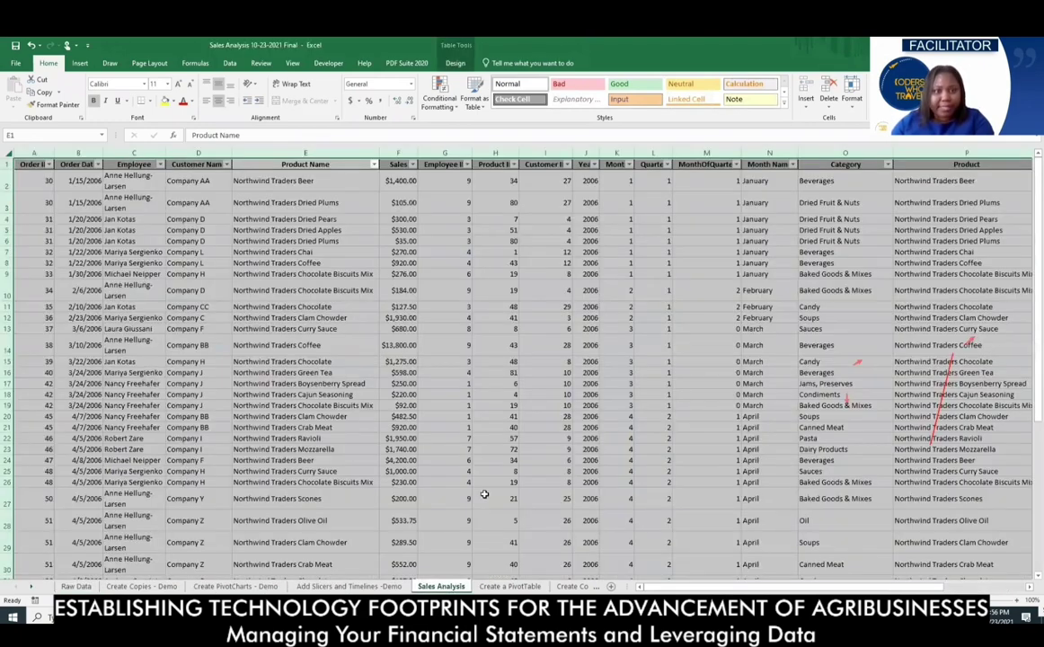
pyautogui.click(440, 586)
pyautogui.click(500, 491)
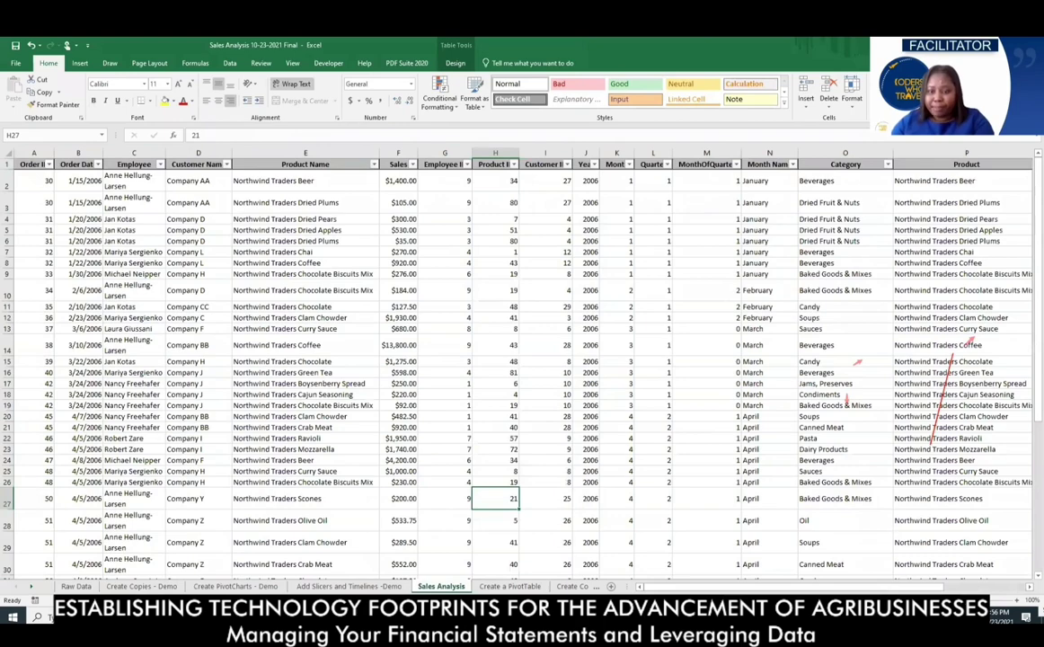
pyautogui.hscroll(3, 995, 589)
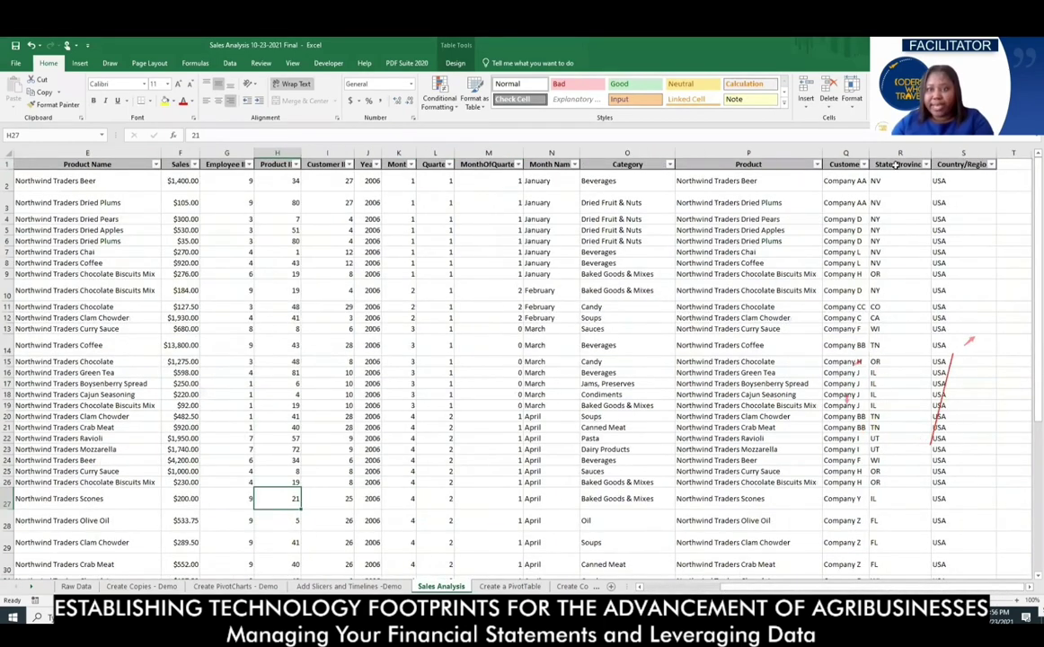
pyautogui.hotkey('ctrl', 'a')
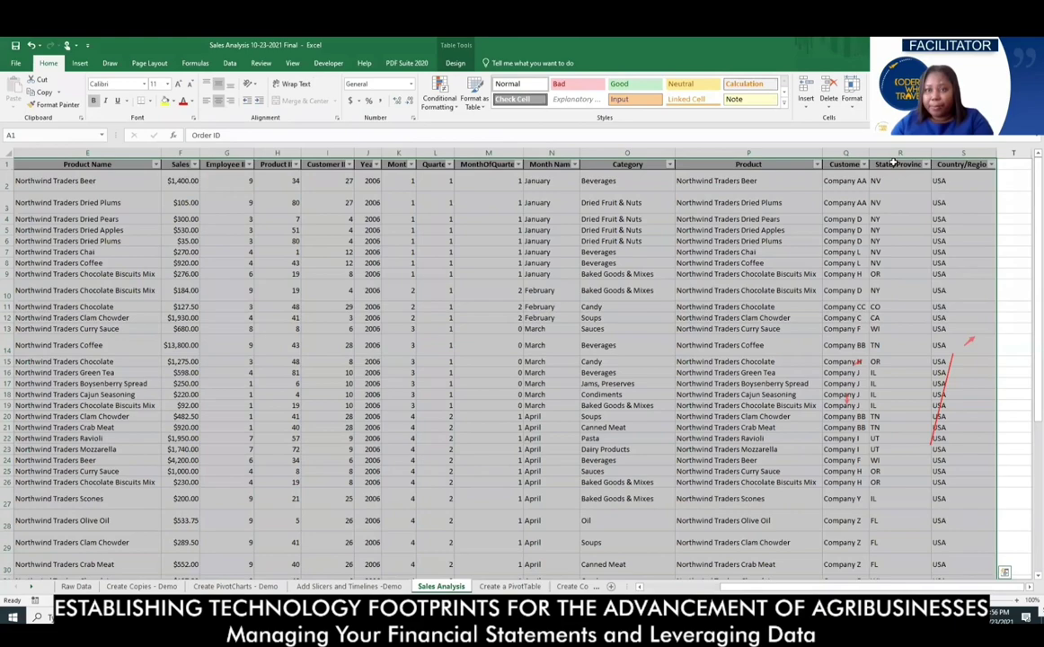
pyautogui.moveTo(894, 162); pyautogui.dragTo(963, 555)
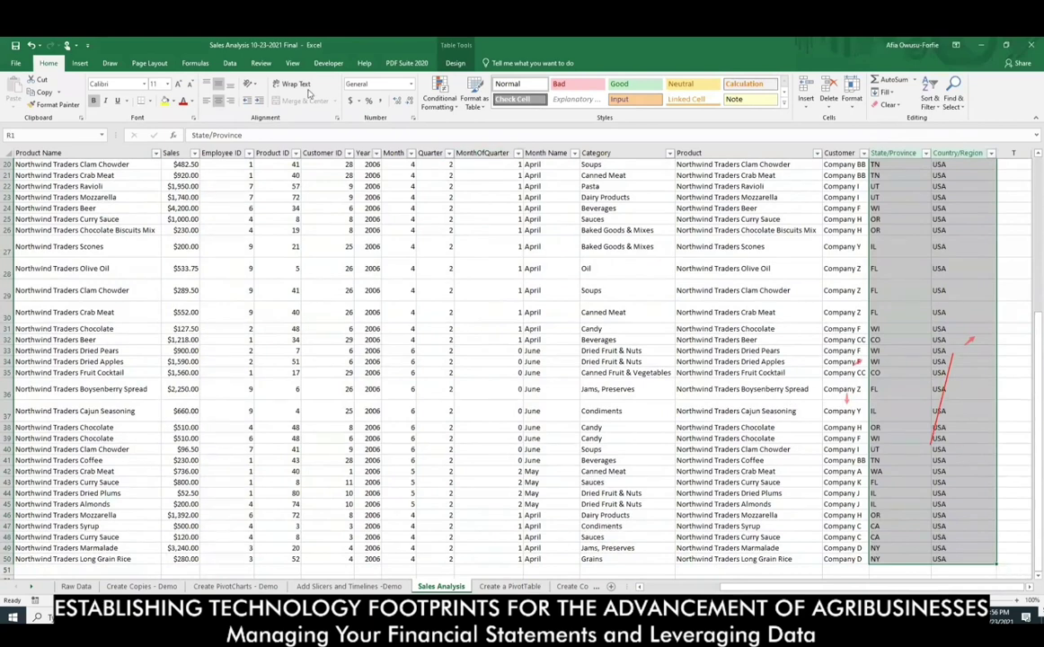
pyautogui.click(80, 63)
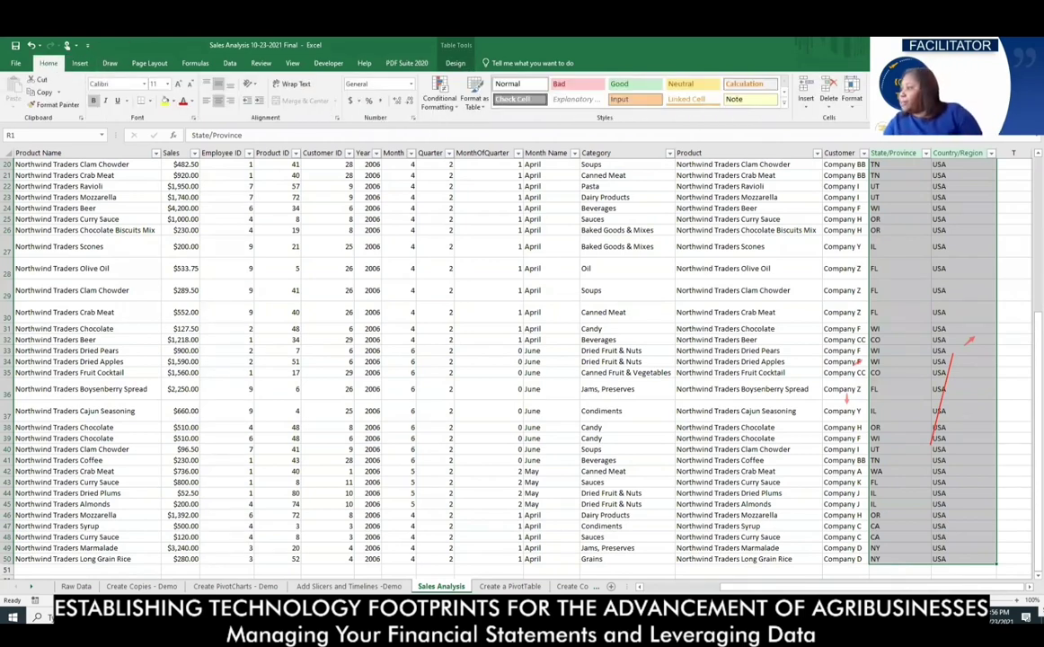
pyautogui.scroll(-1, 859, 361)
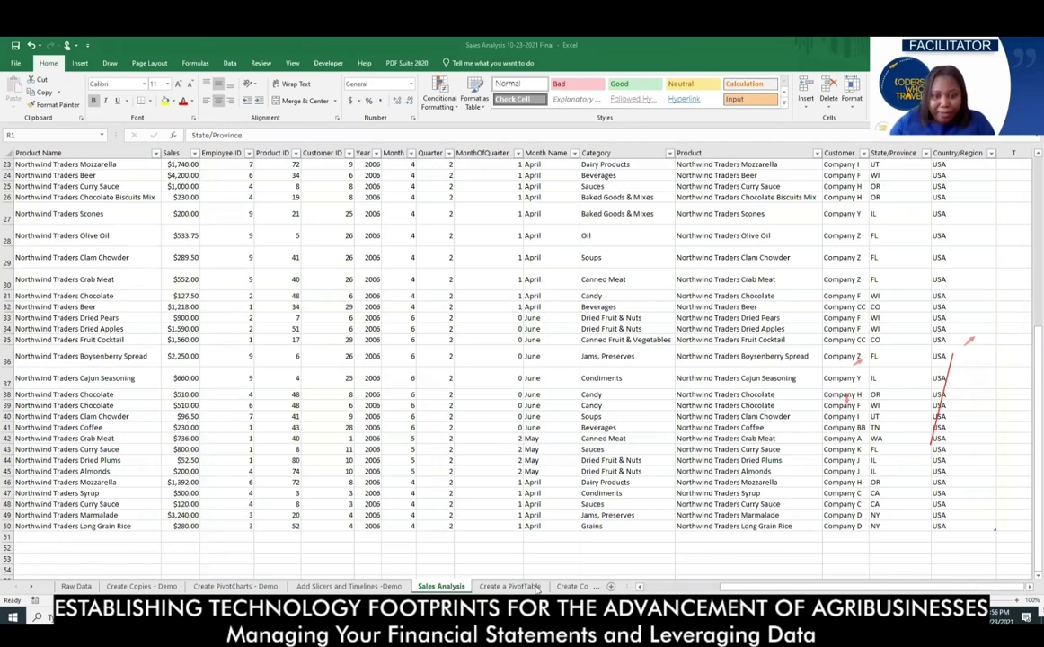
pyautogui.click(569, 586)
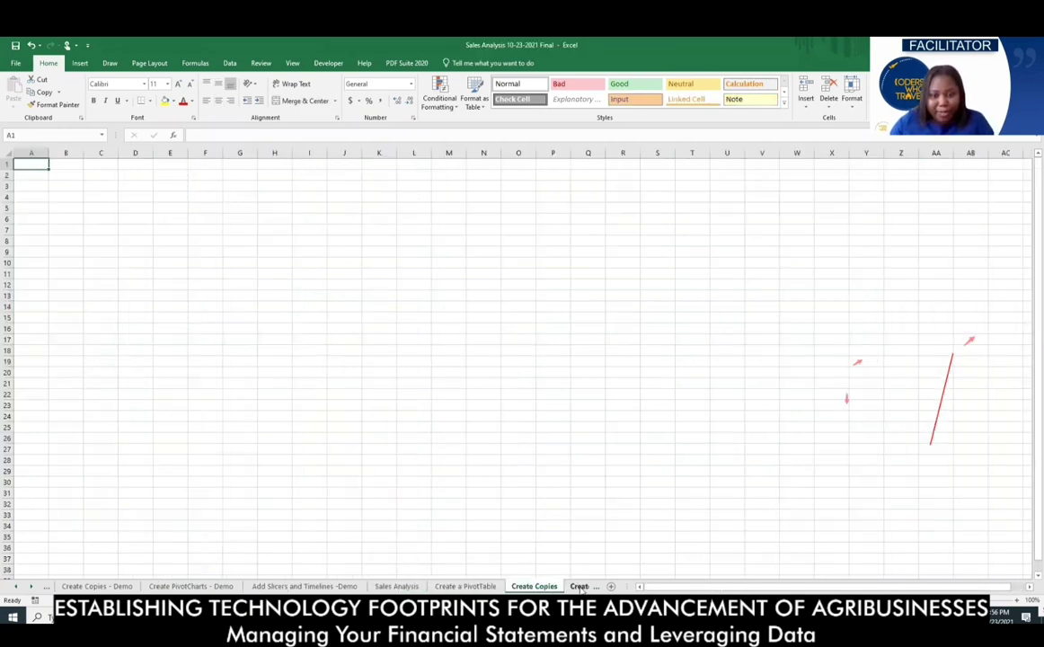
pyautogui.click(579, 586)
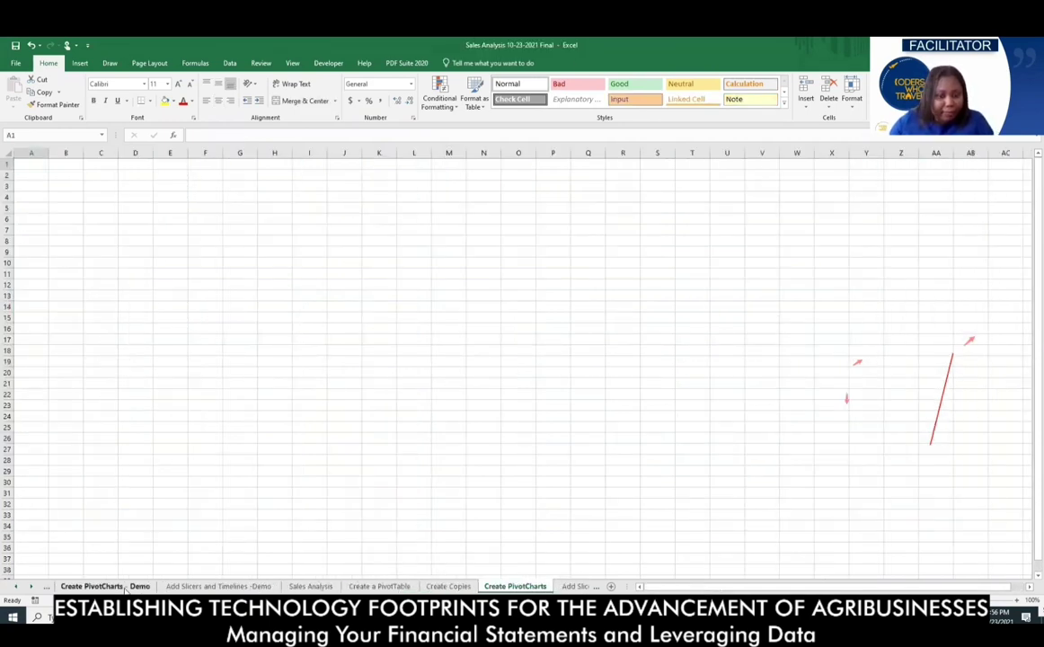
pyautogui.click(125, 586)
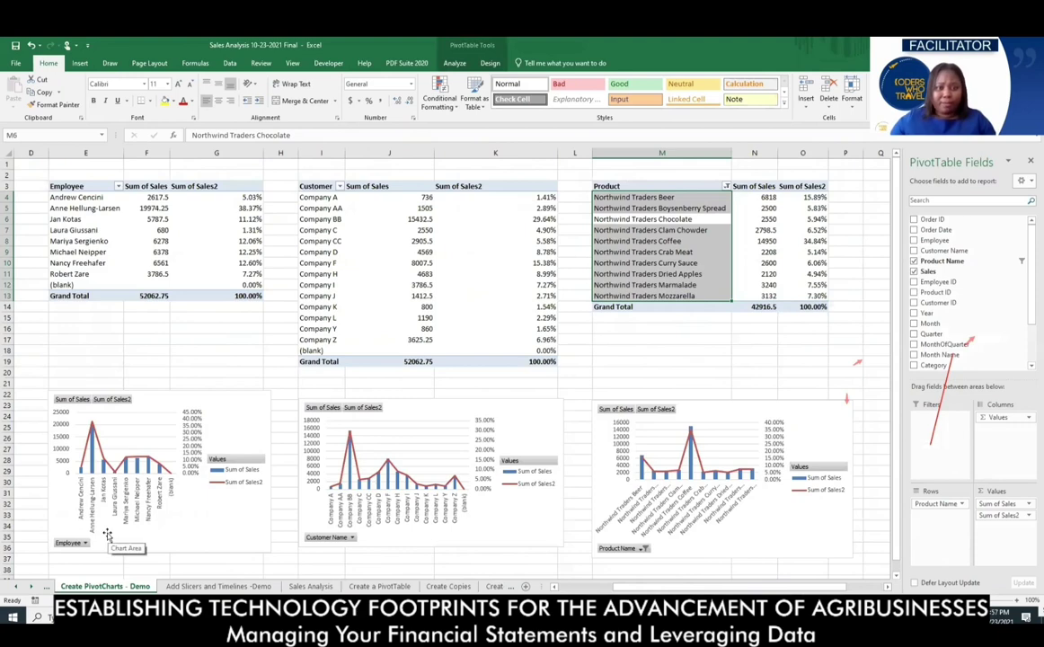
pyautogui.click(218, 586)
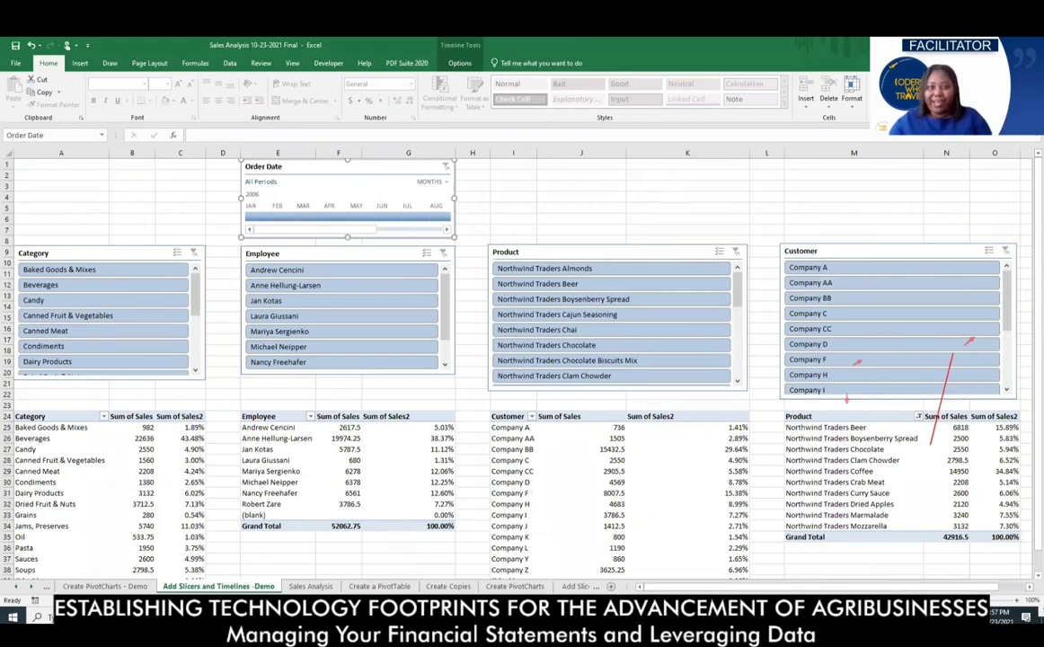
pyautogui.hotkey('alt', 'Tab')
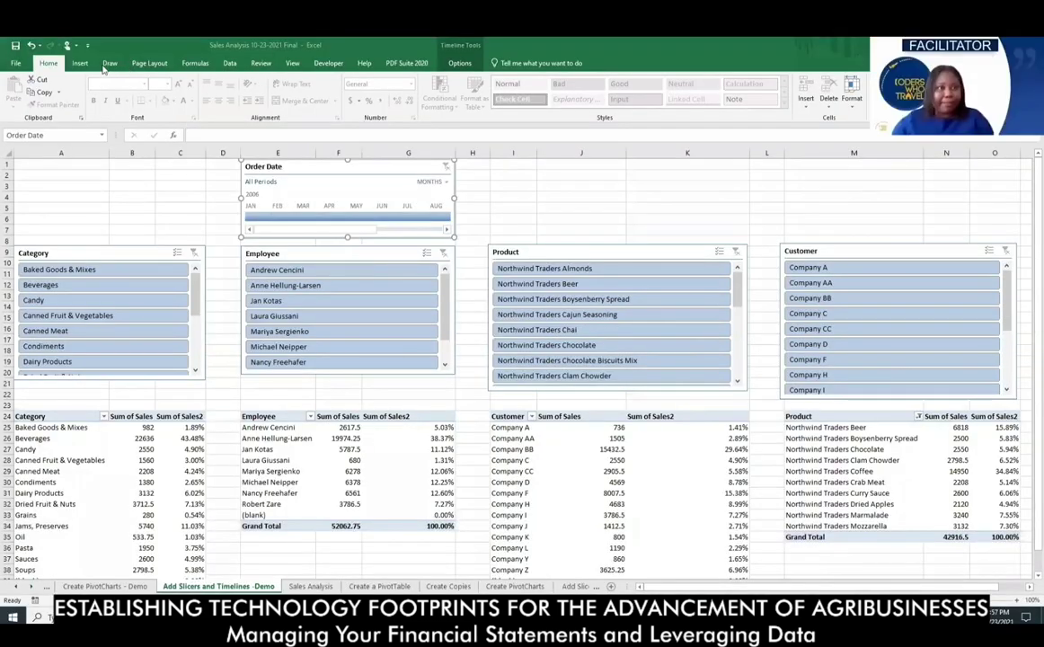
# Insert a filled map chart from the selected State/Province and Country/Region data on the Sales Analysis sheet
pyautogui.click(78, 62)
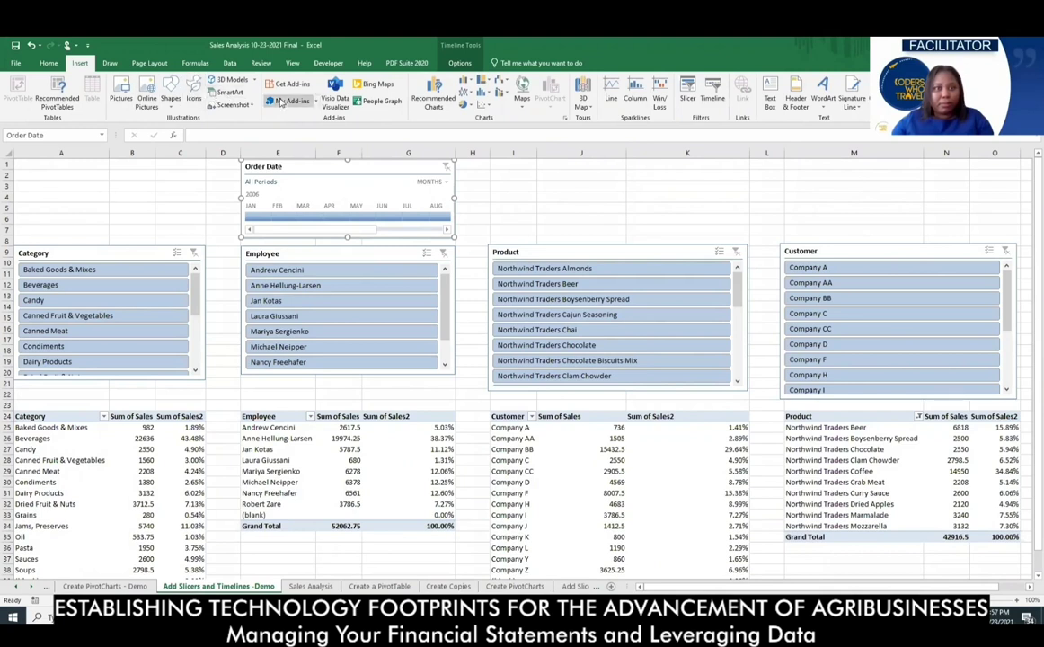
pyautogui.click(522, 101)
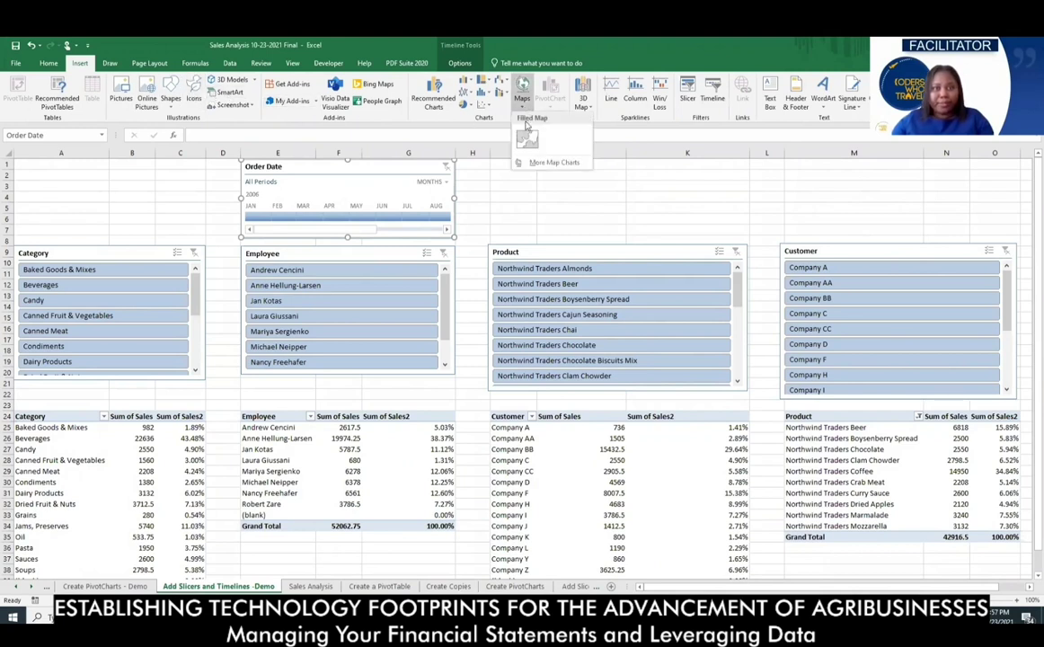
pyautogui.click(17, 586)
pyautogui.click(16, 586)
pyautogui.click(16, 585)
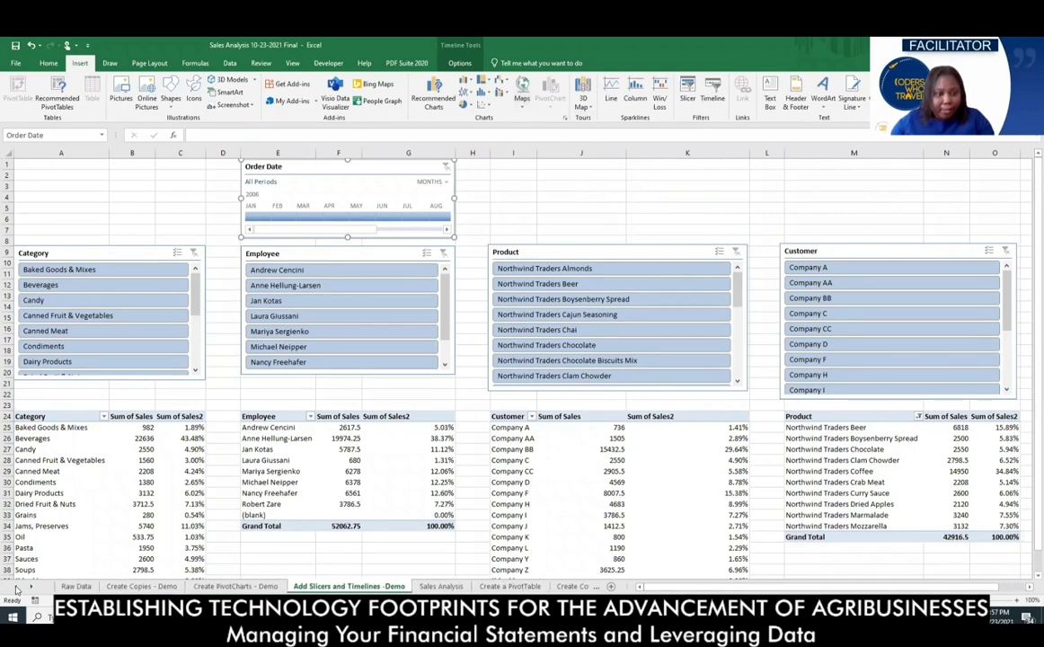
pyautogui.click(440, 586)
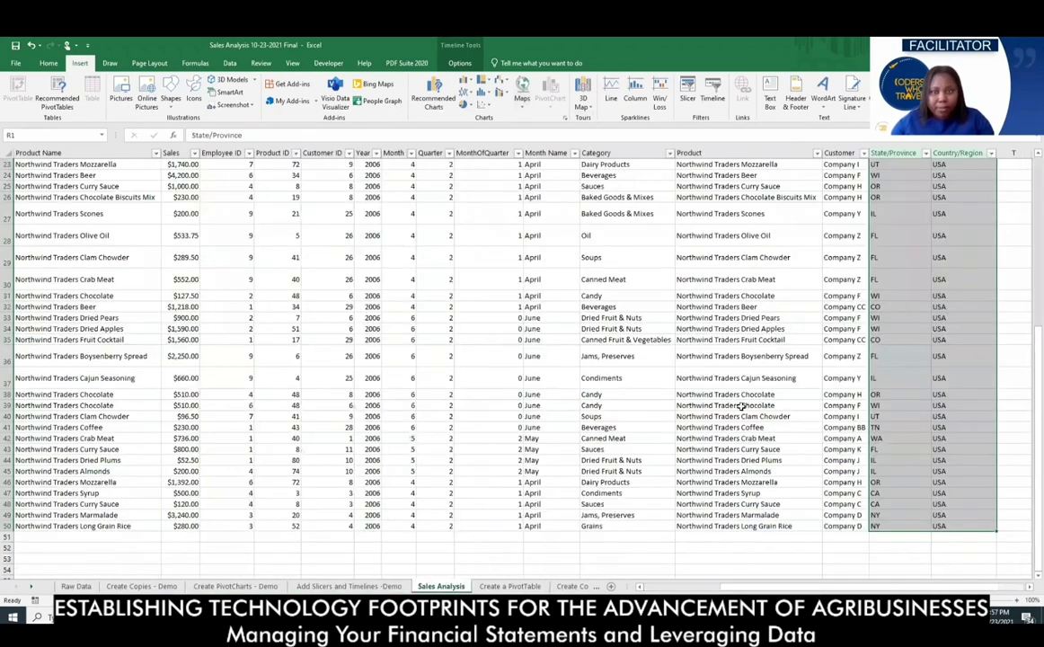
pyautogui.click(522, 92)
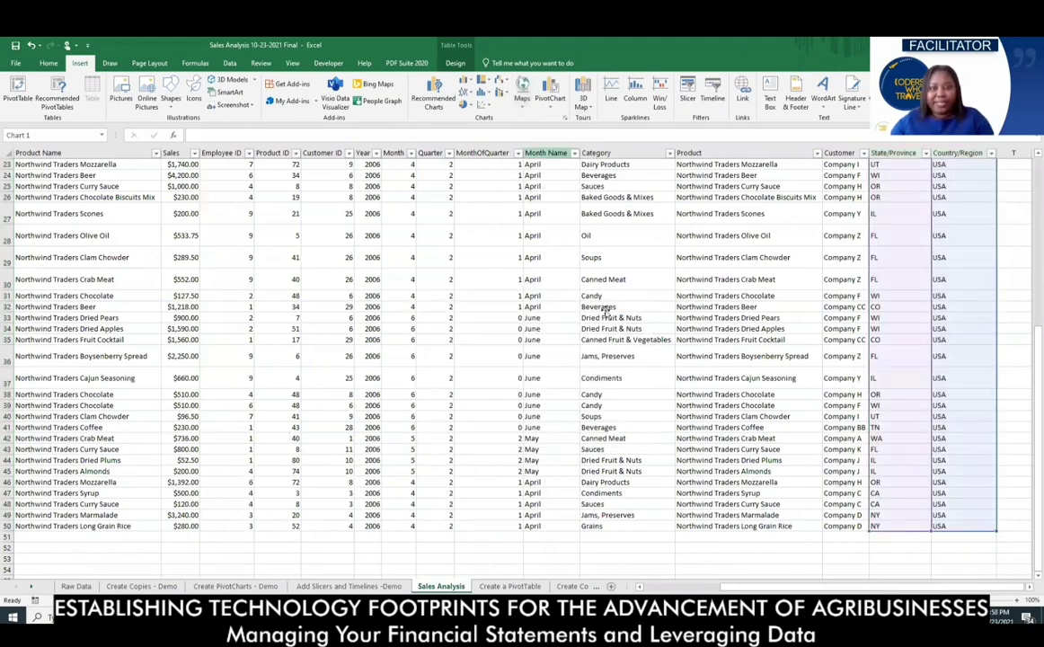
pyautogui.click(527, 139)
# Copy the map chart and paste it at cell B5 of the Add Slicers and Timelines -Demo sheet
pyautogui.rightClick(629, 382)
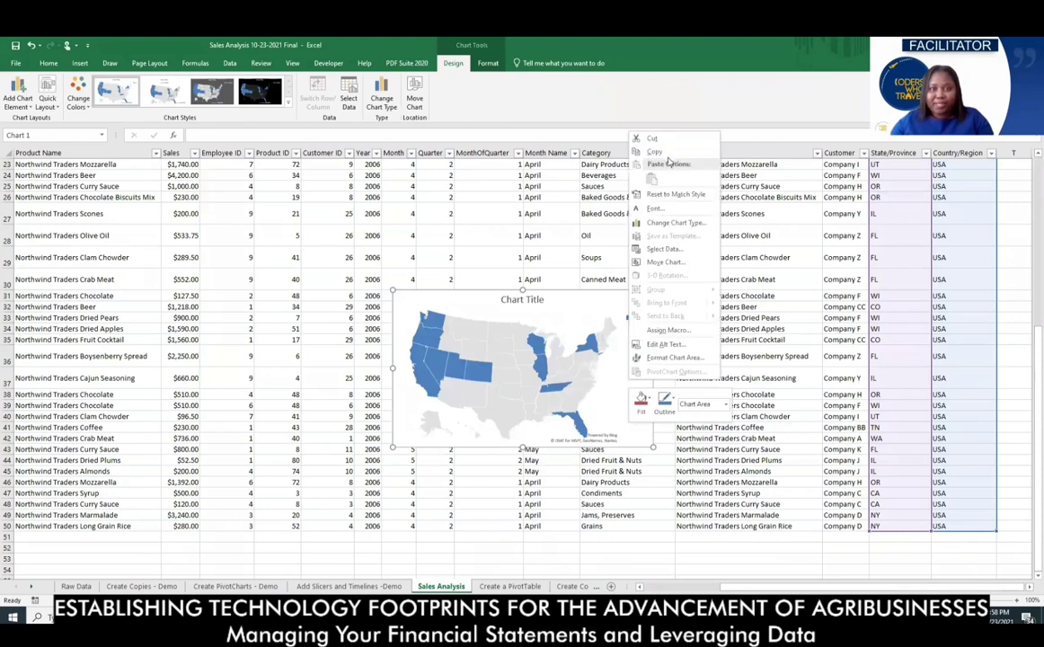
pyautogui.click(666, 154)
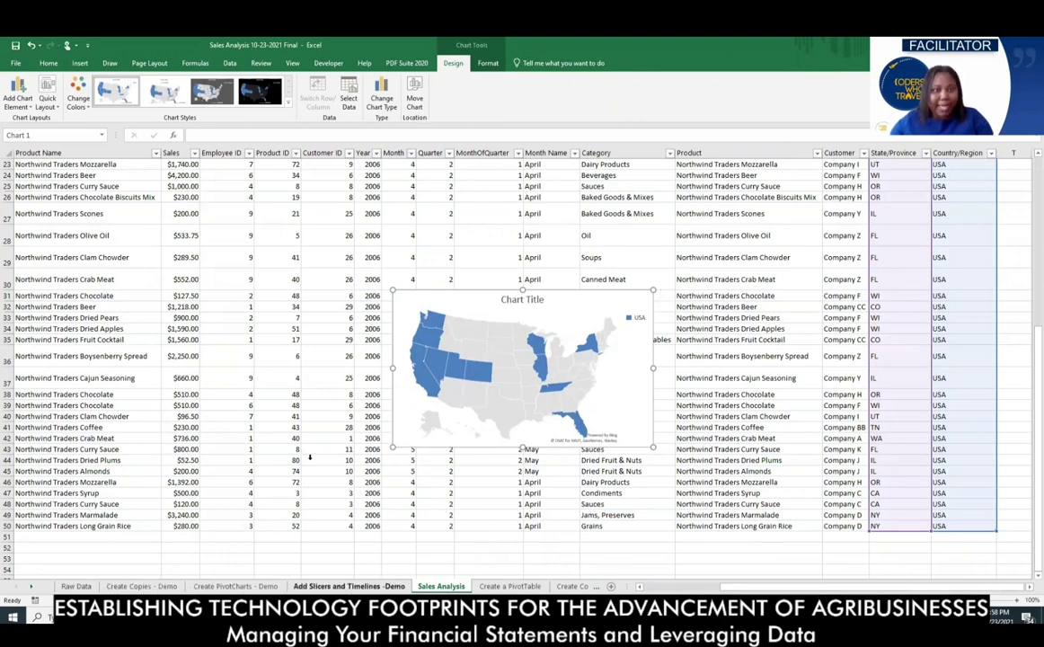
pyautogui.click(348, 586)
pyautogui.rightClick(142, 208)
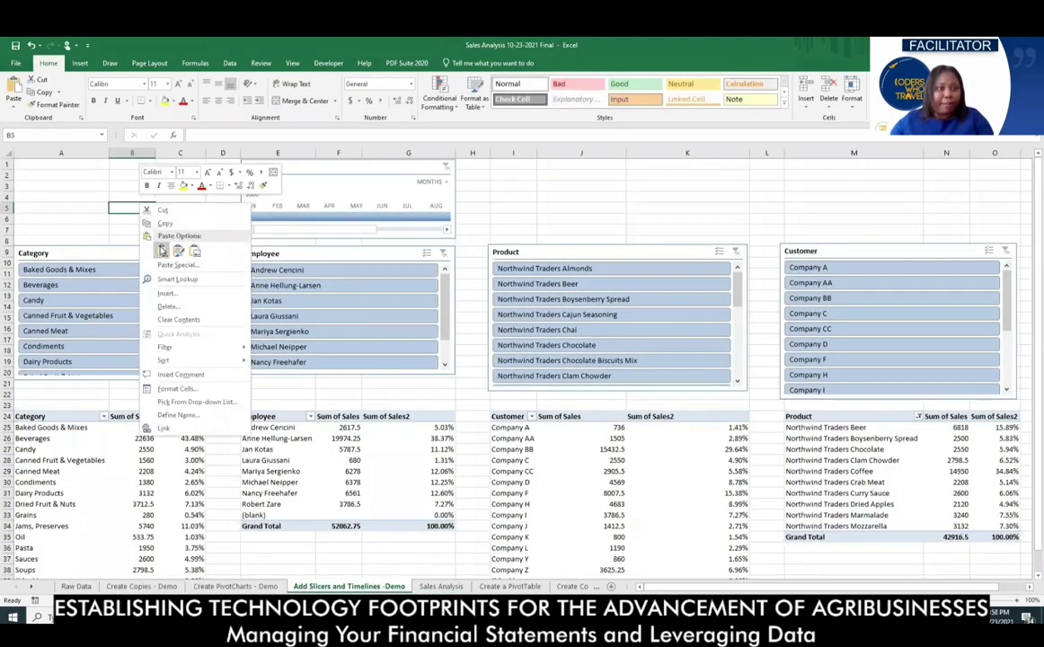
pyautogui.click(162, 251)
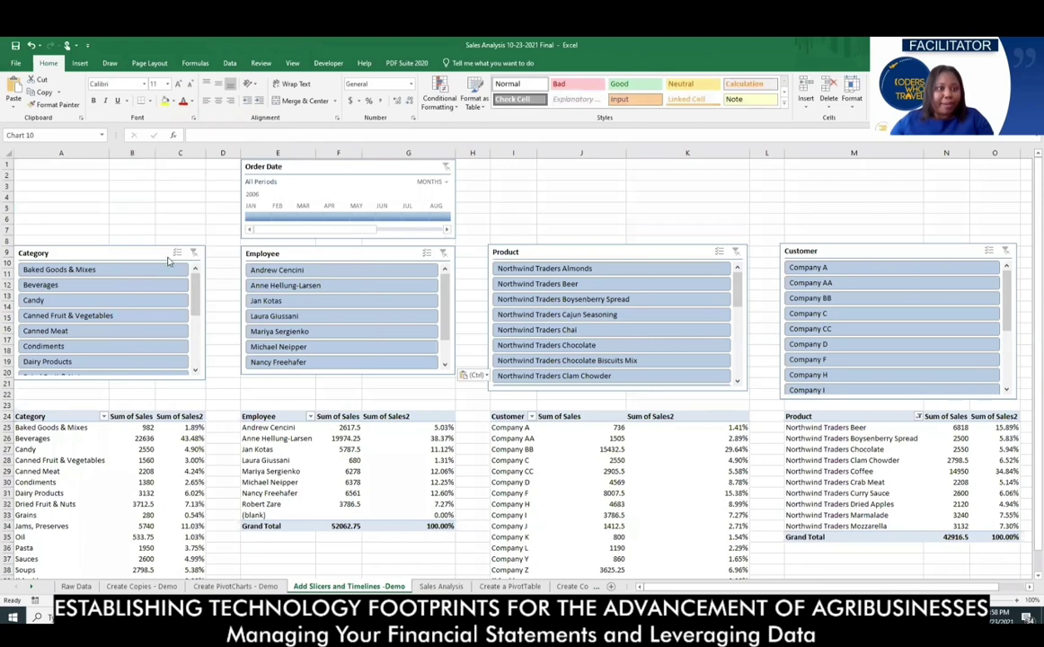
# Insert two blank rows at the top of the sheet to make more room for the map chart
pyautogui.rightClick(7, 163)
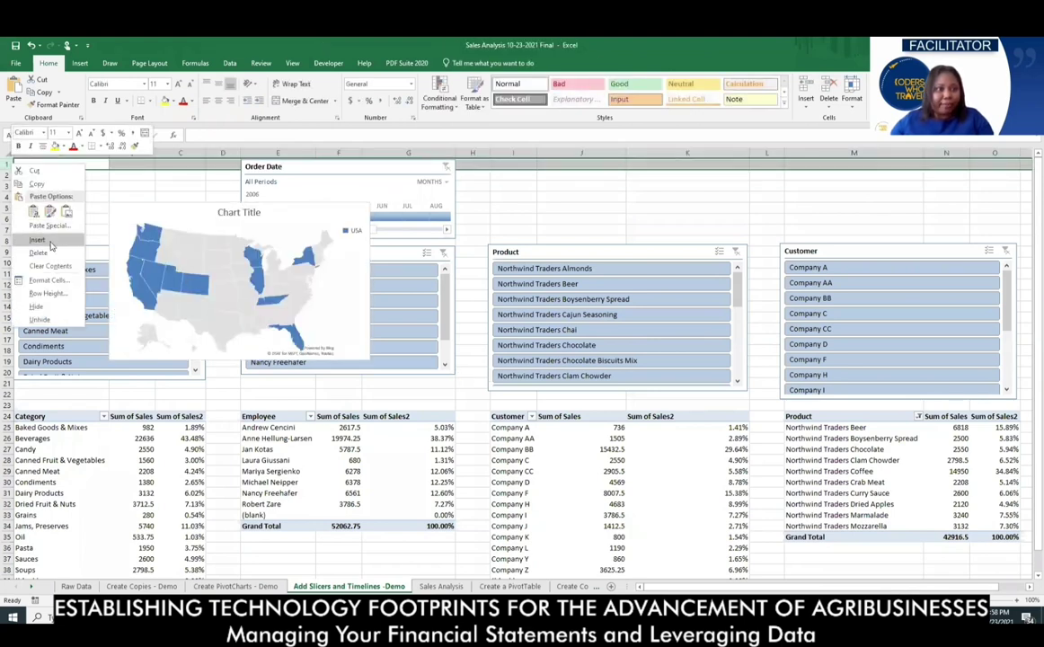
pyautogui.click(38, 239)
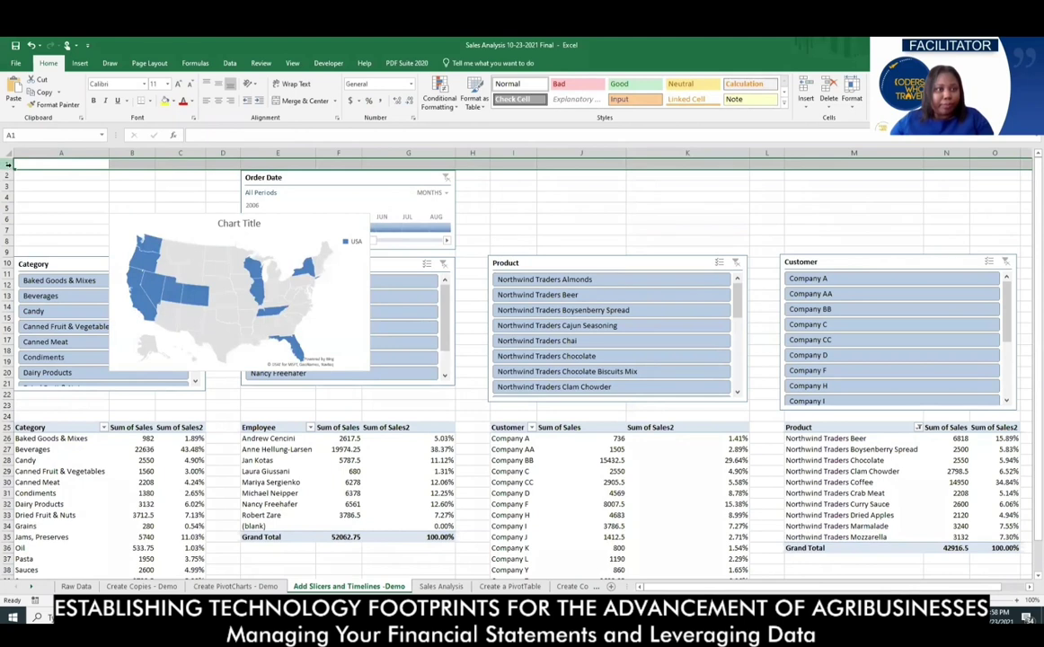
pyautogui.rightClick(7, 164)
pyautogui.click(38, 239)
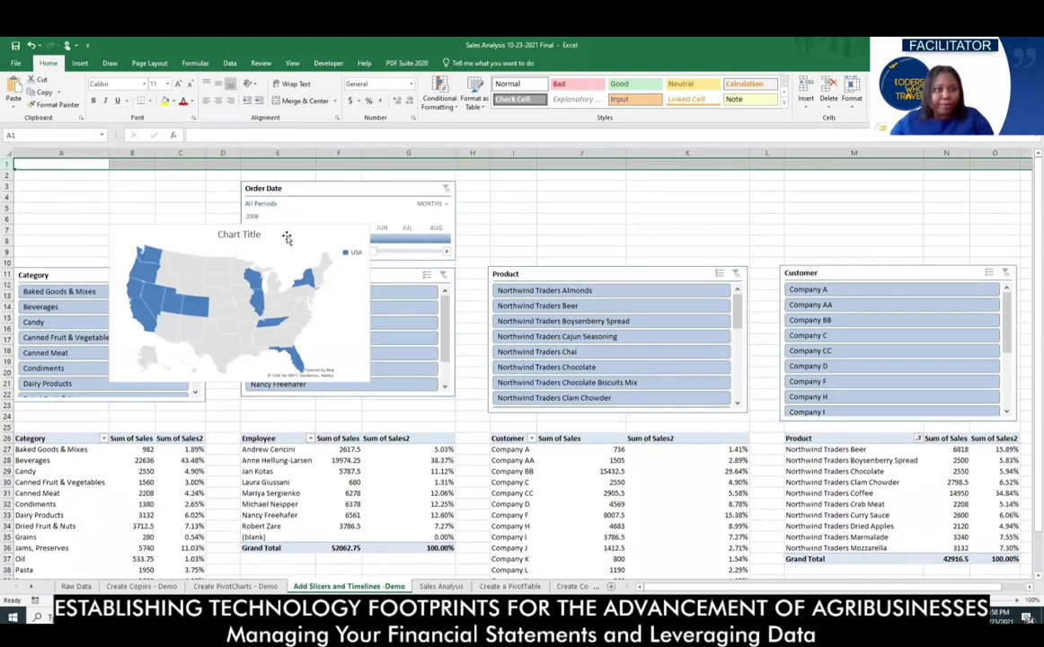
# Move the map chart above the Category slicer and resize it to fit the blank rows beside the Order Date timeline
pyautogui.moveTo(286, 237); pyautogui.dragTo(192, 171)
pyautogui.moveTo(180, 218)
pyautogui.mouseDown()
pyautogui.moveTo(275, 283)
pyautogui.moveTo(244, 279)
pyautogui.moveTo(204, 212)
pyautogui.moveTo(159, 208)
pyautogui.mouseUp()
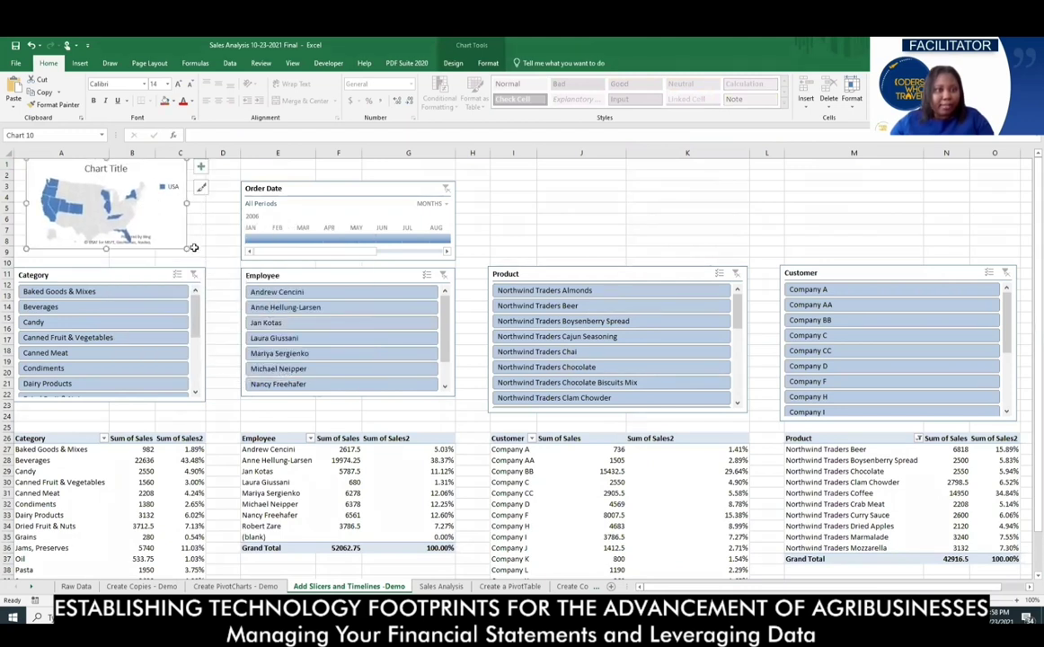
pyautogui.moveTo(187, 249); pyautogui.dragTo(204, 263)
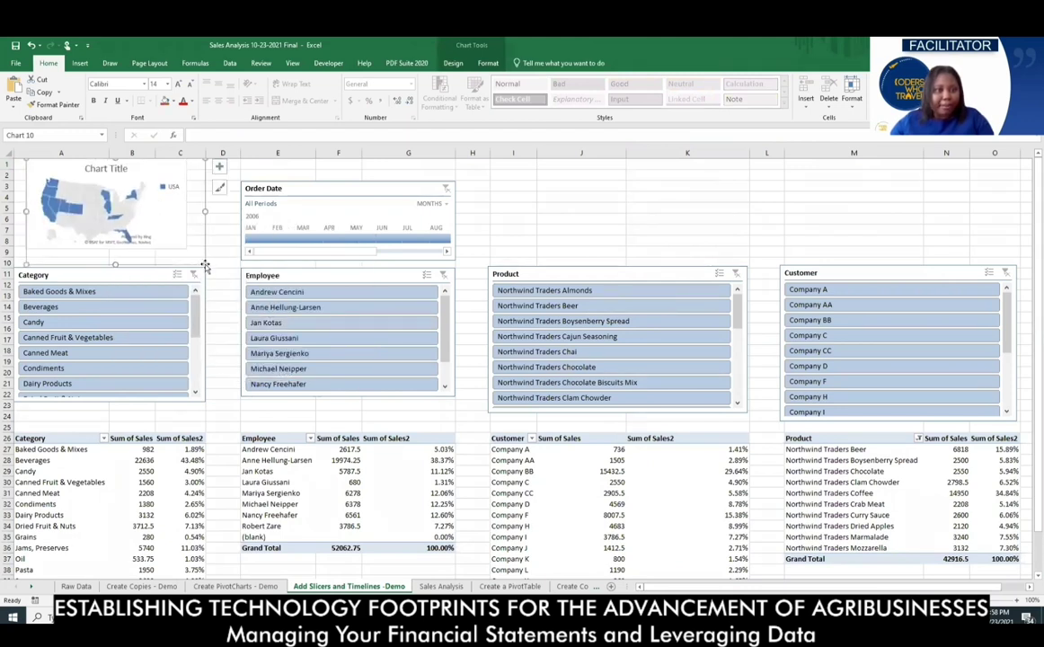
# Change the map chart's title to "Sales Data by USA States"
pyautogui.click(138, 179)
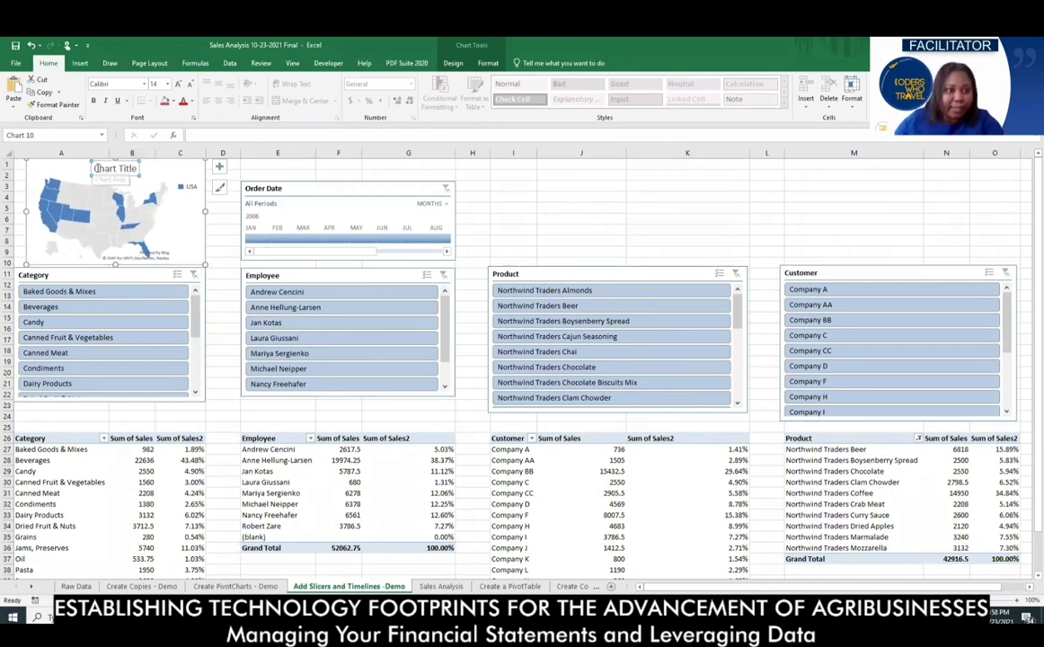
pyautogui.moveTo(93, 168); pyautogui.dragTo(158, 179)
pyautogui.write('S')
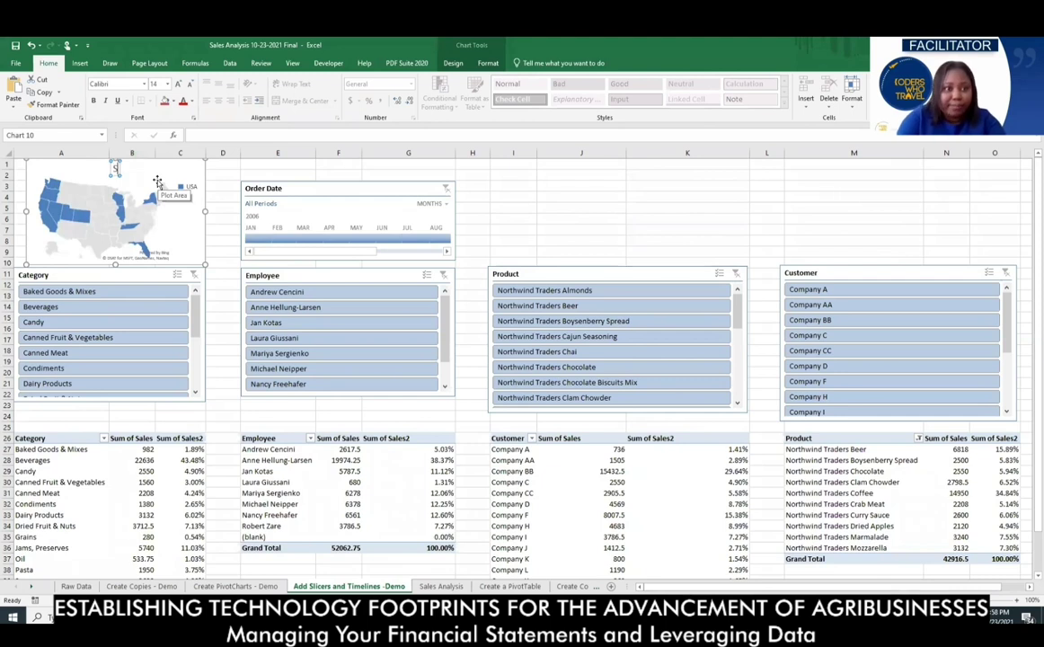
pyautogui.write('ales')
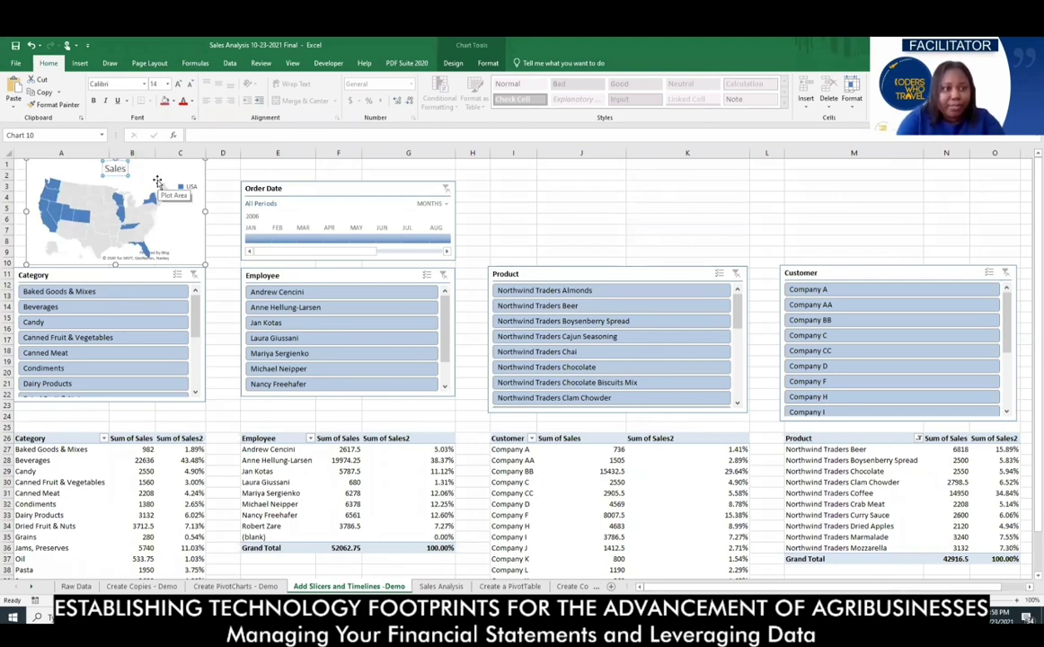
pyautogui.write(' Data by USA')
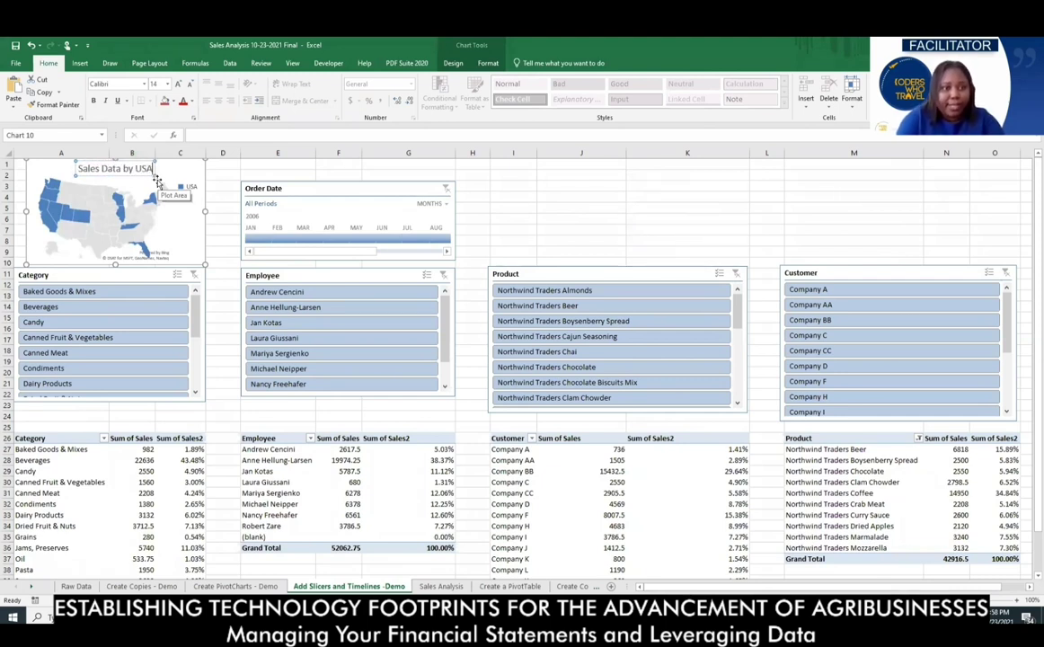
pyautogui.write(' States')
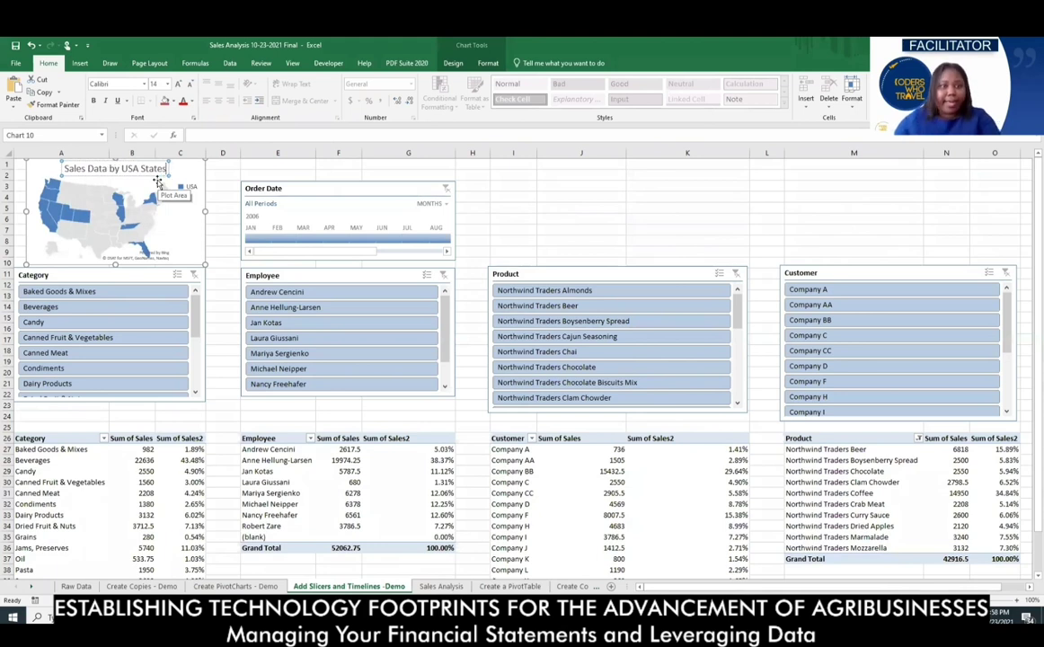